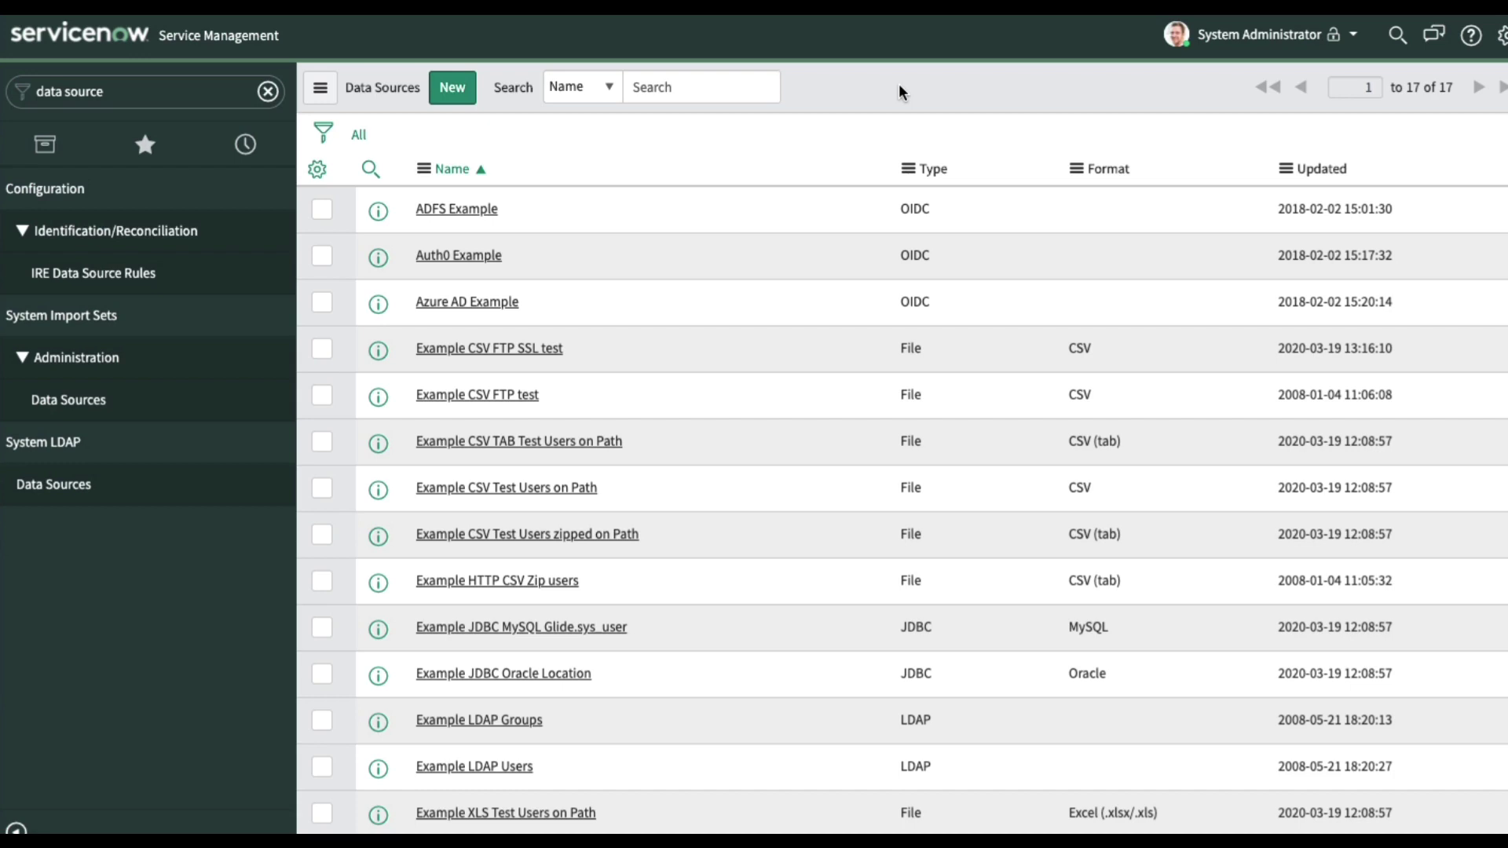
# Start a new JDBC data source and review its Format choices (MySQL, Oracle, SQLServer), leaving -- None --
pyautogui.click(447, 91)
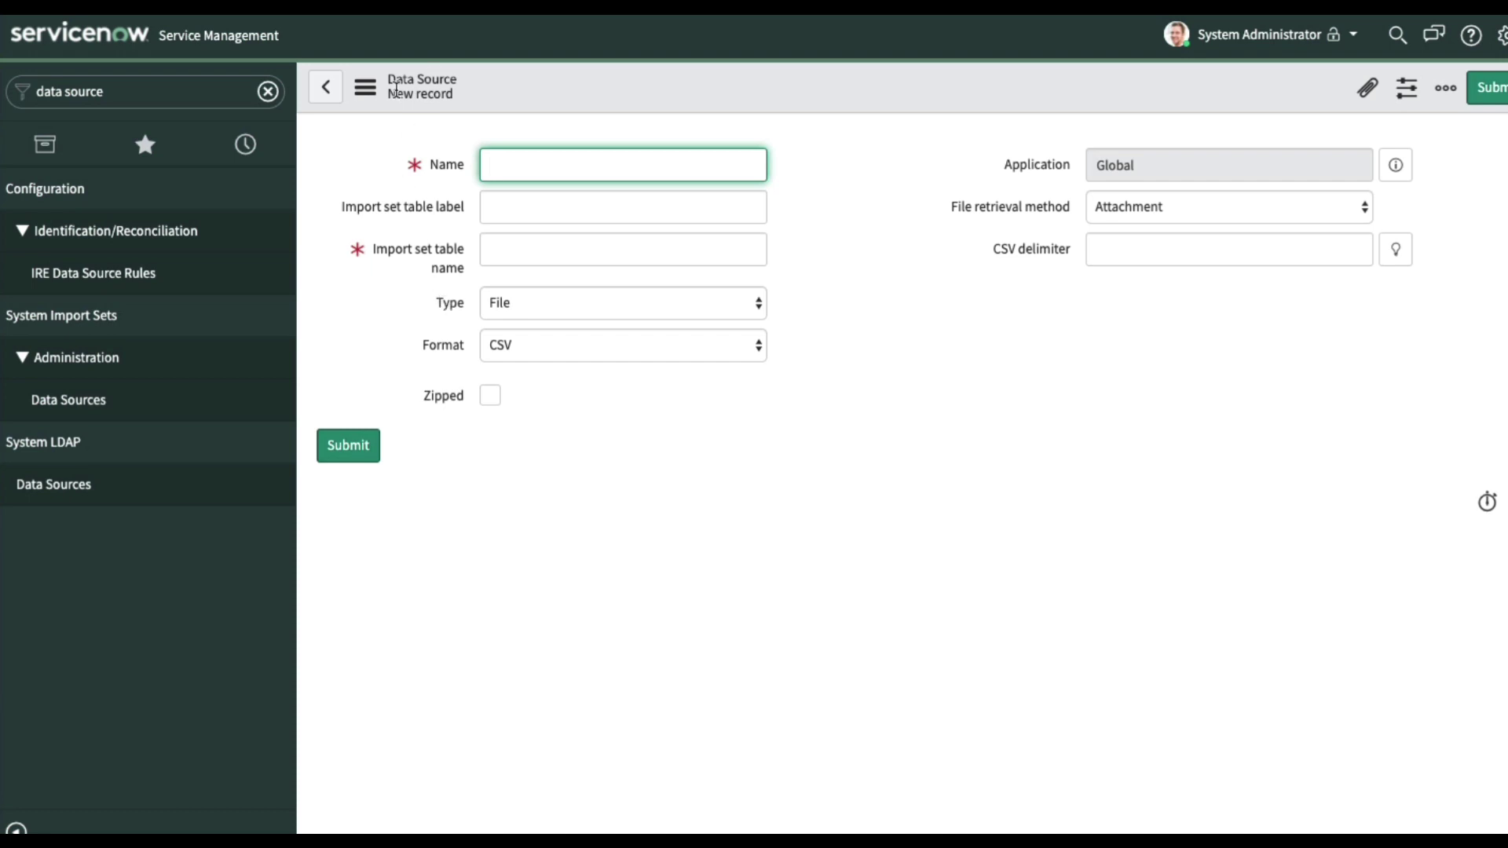
pyautogui.click(485, 304)
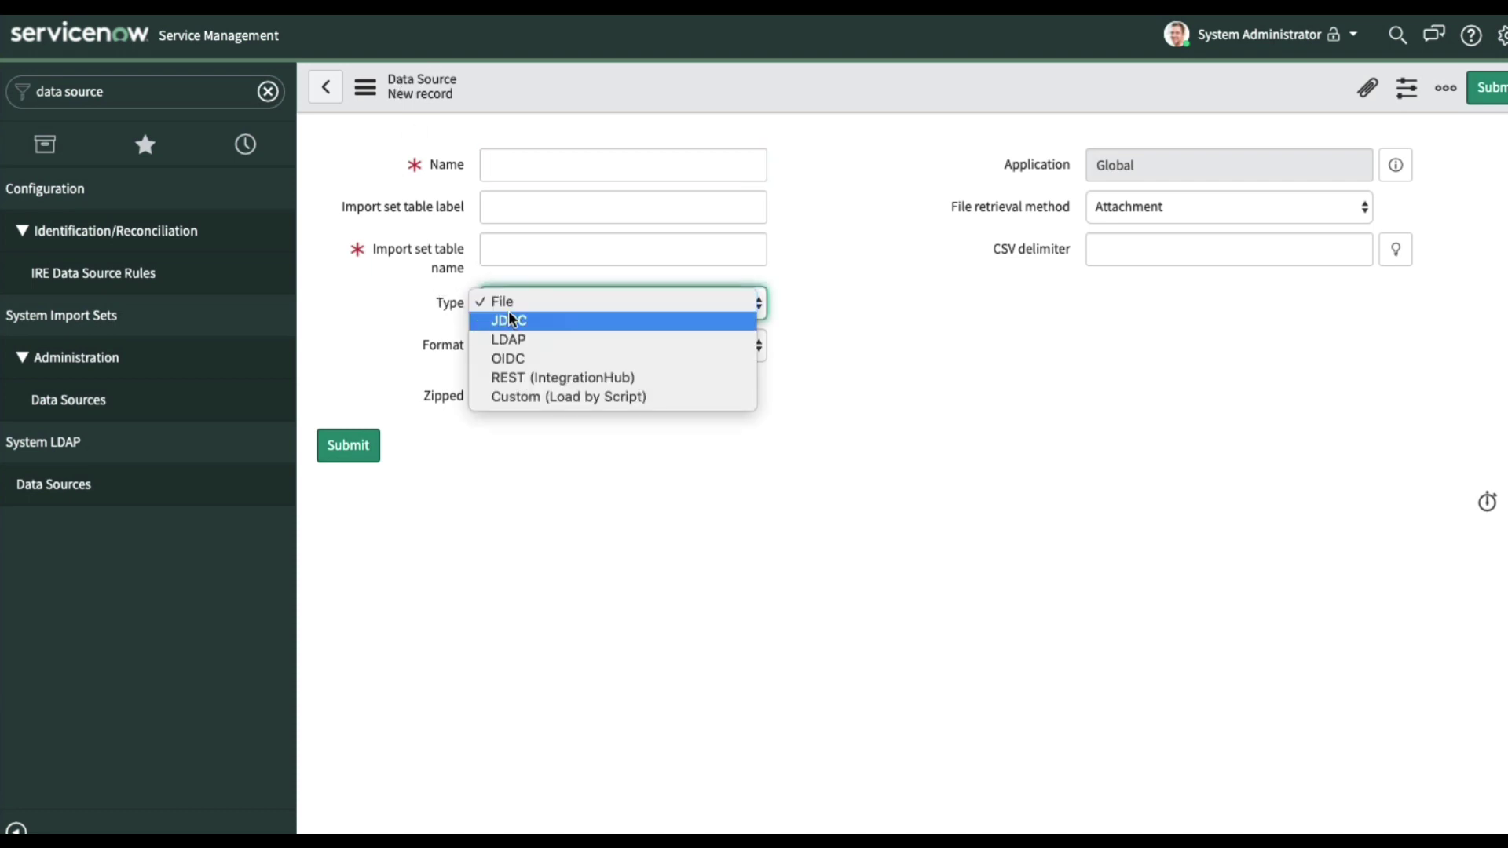
pyautogui.click(508, 322)
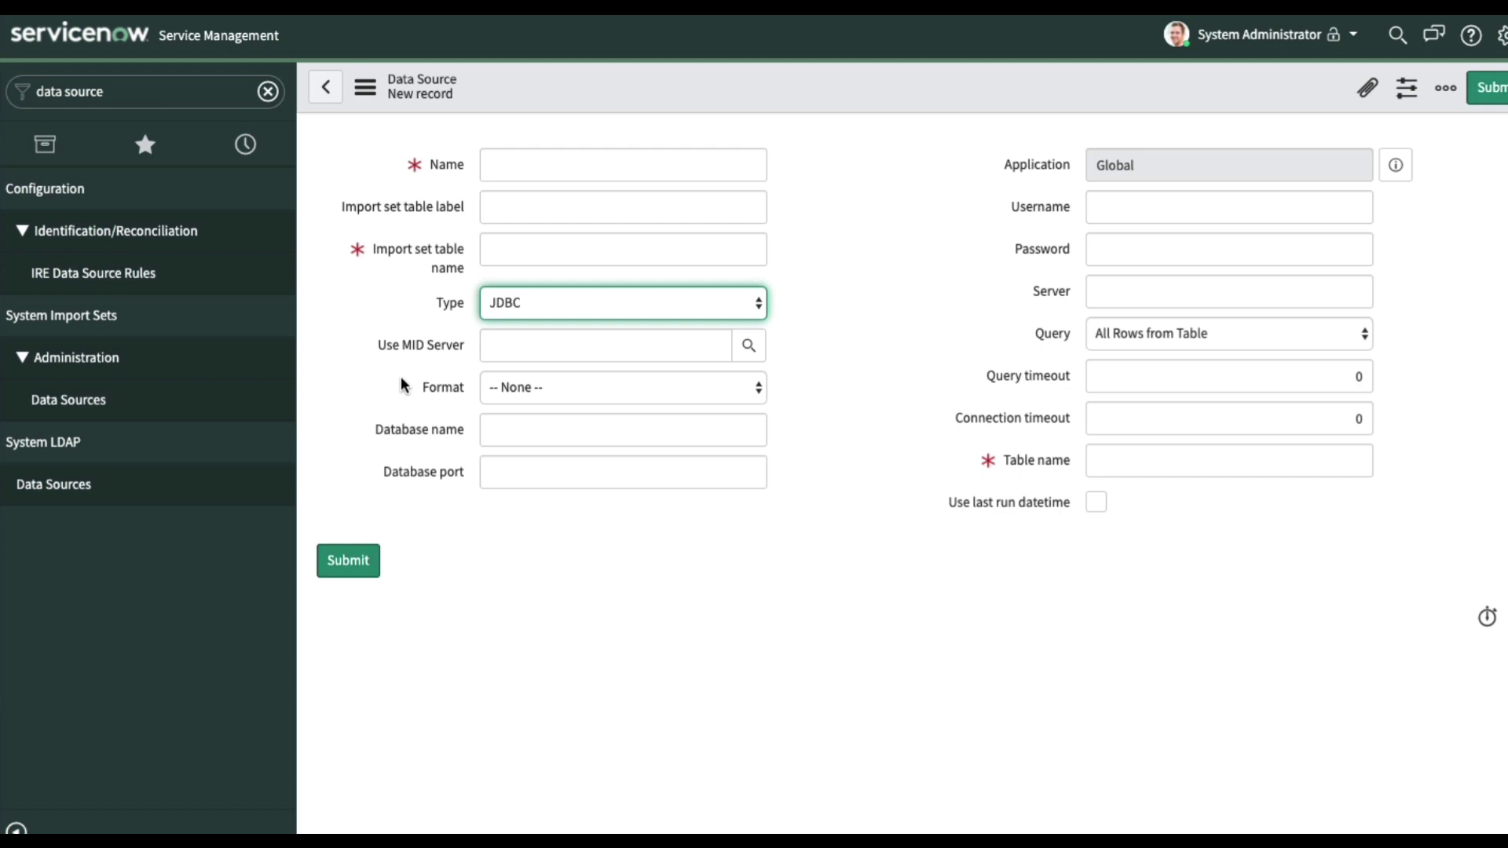
pyautogui.click(593, 385)
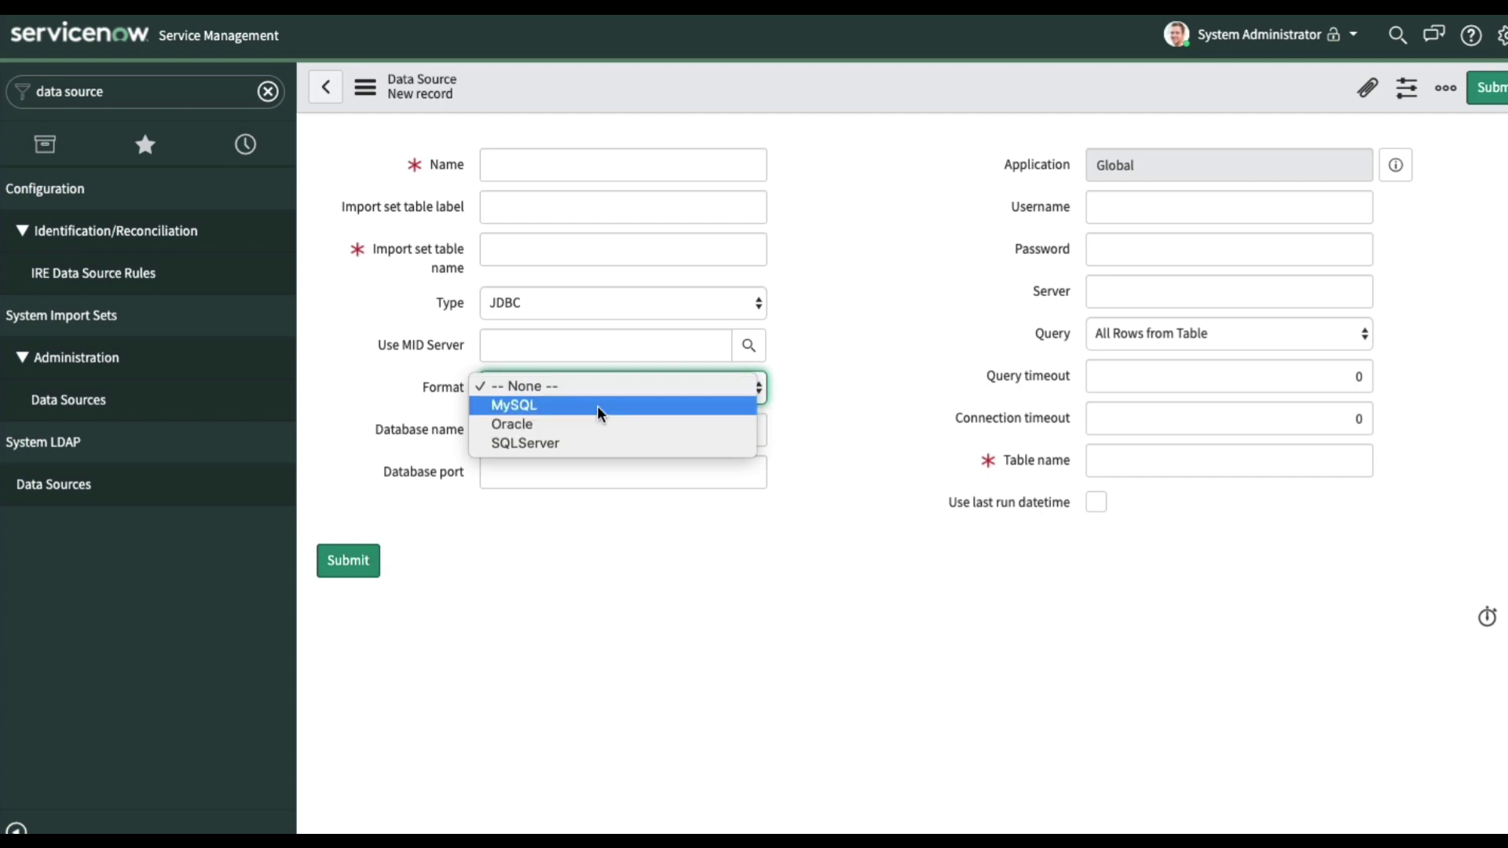
pyautogui.click(893, 389)
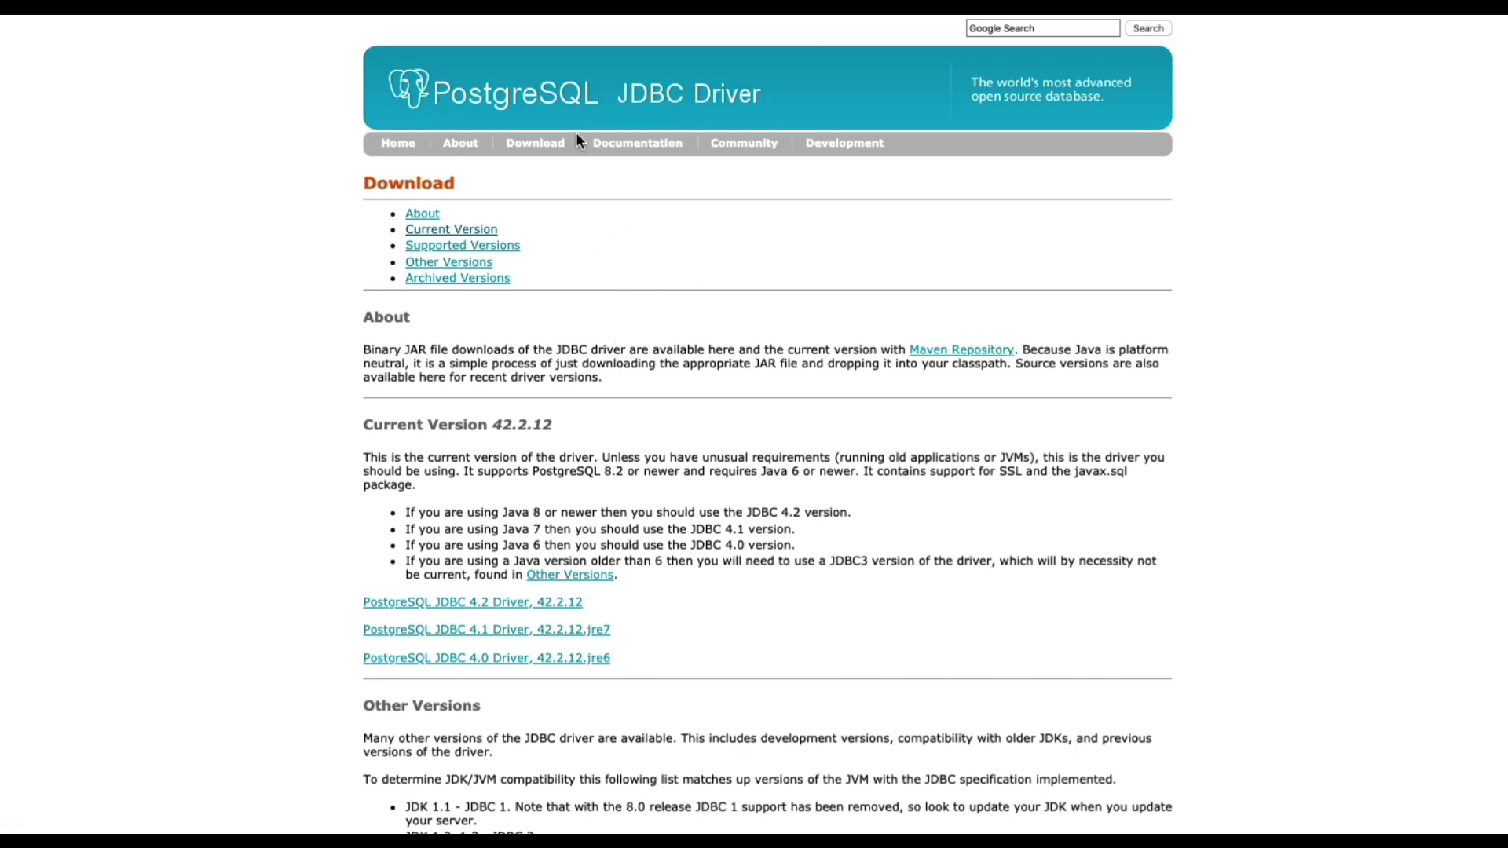
pyautogui.scroll(-3, 694, 318)
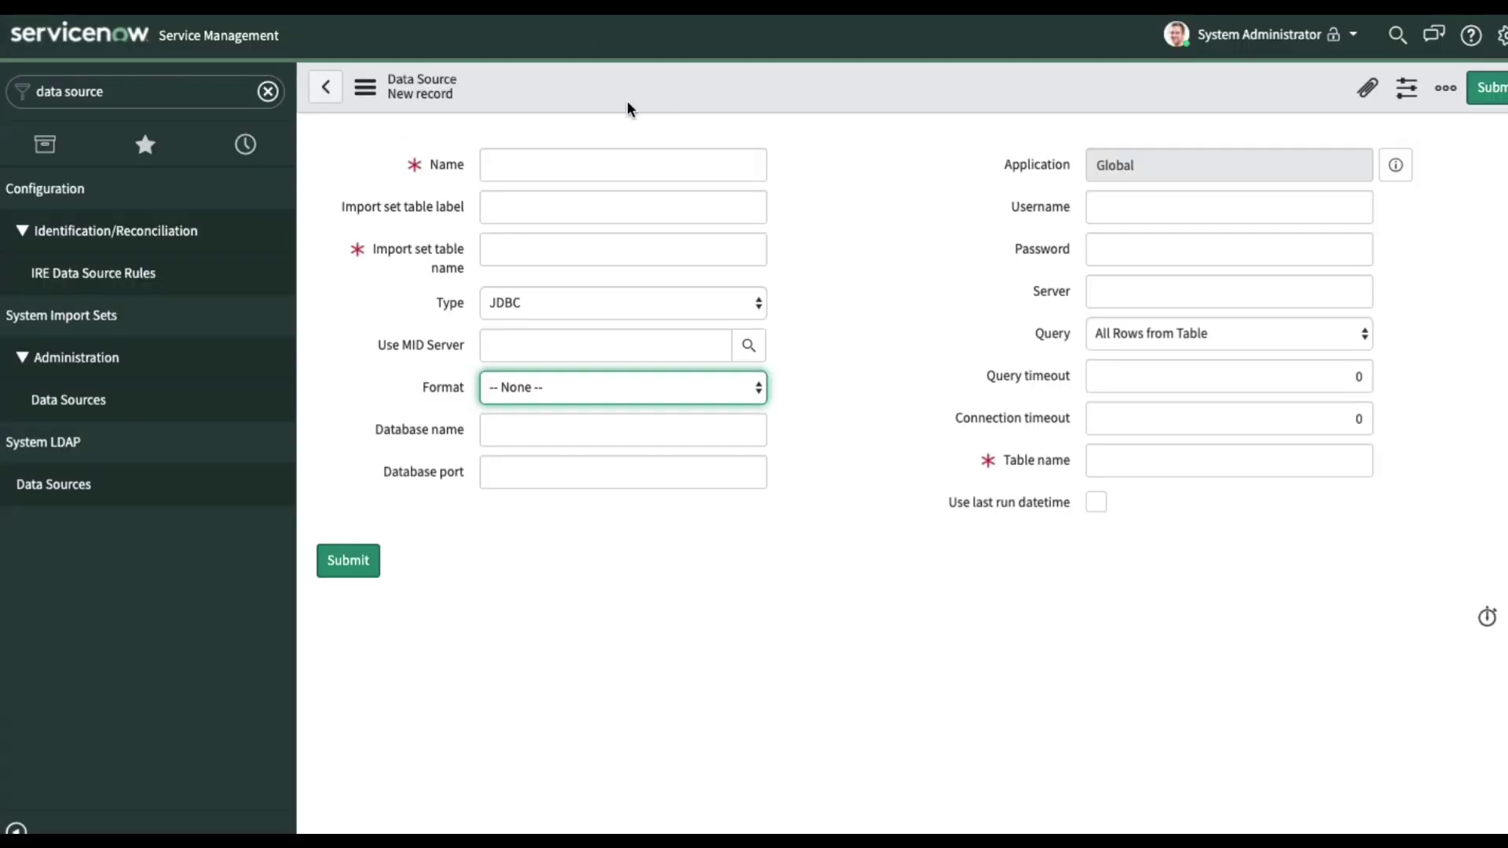
# Filter the navigator for 'jar' to reach the MID Server JAR Files list
pyautogui.click(159, 92)
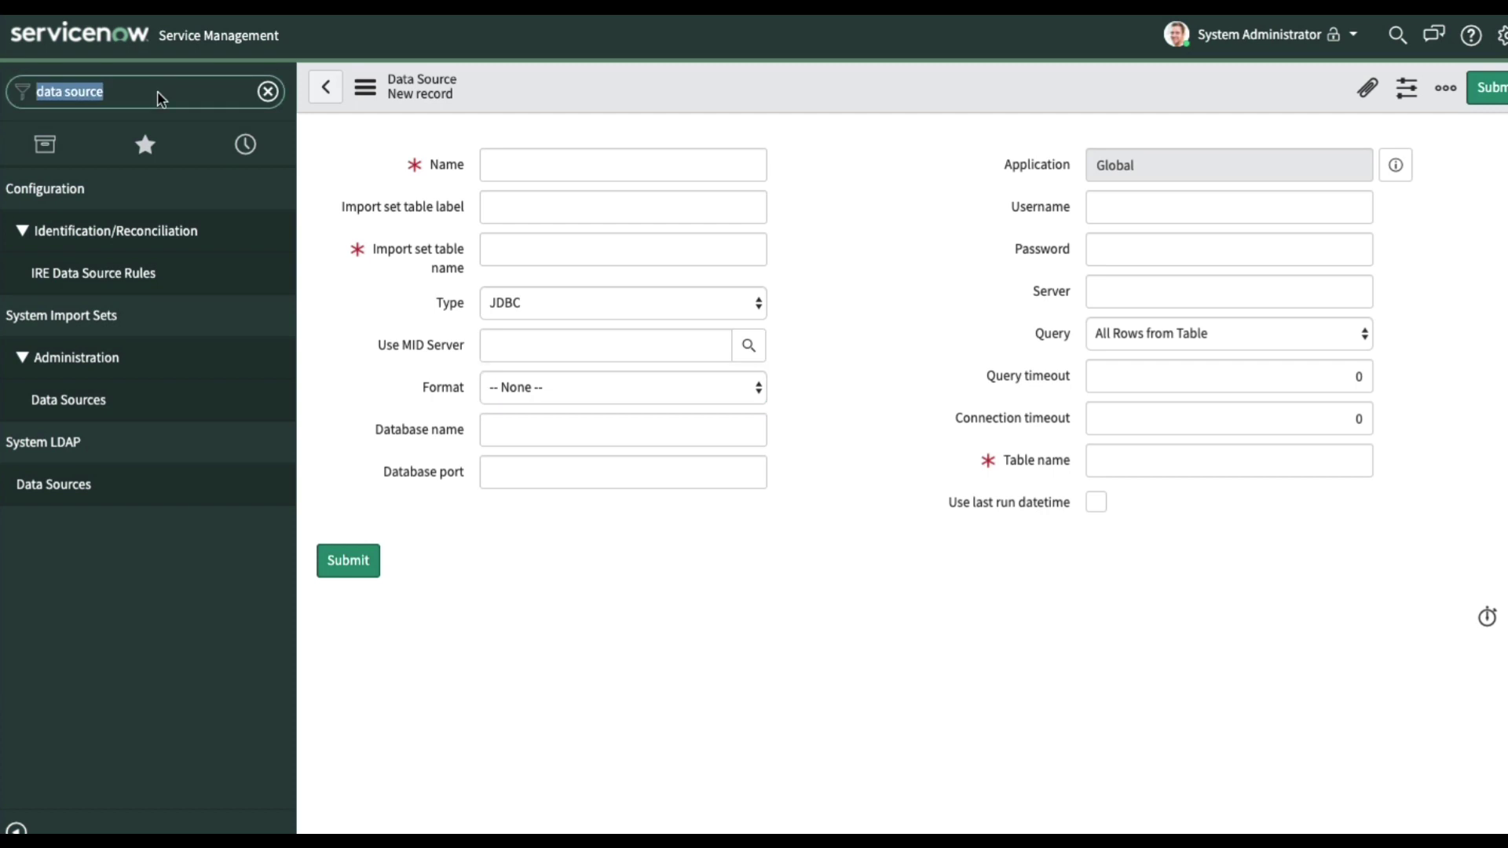
pyautogui.write('jar')
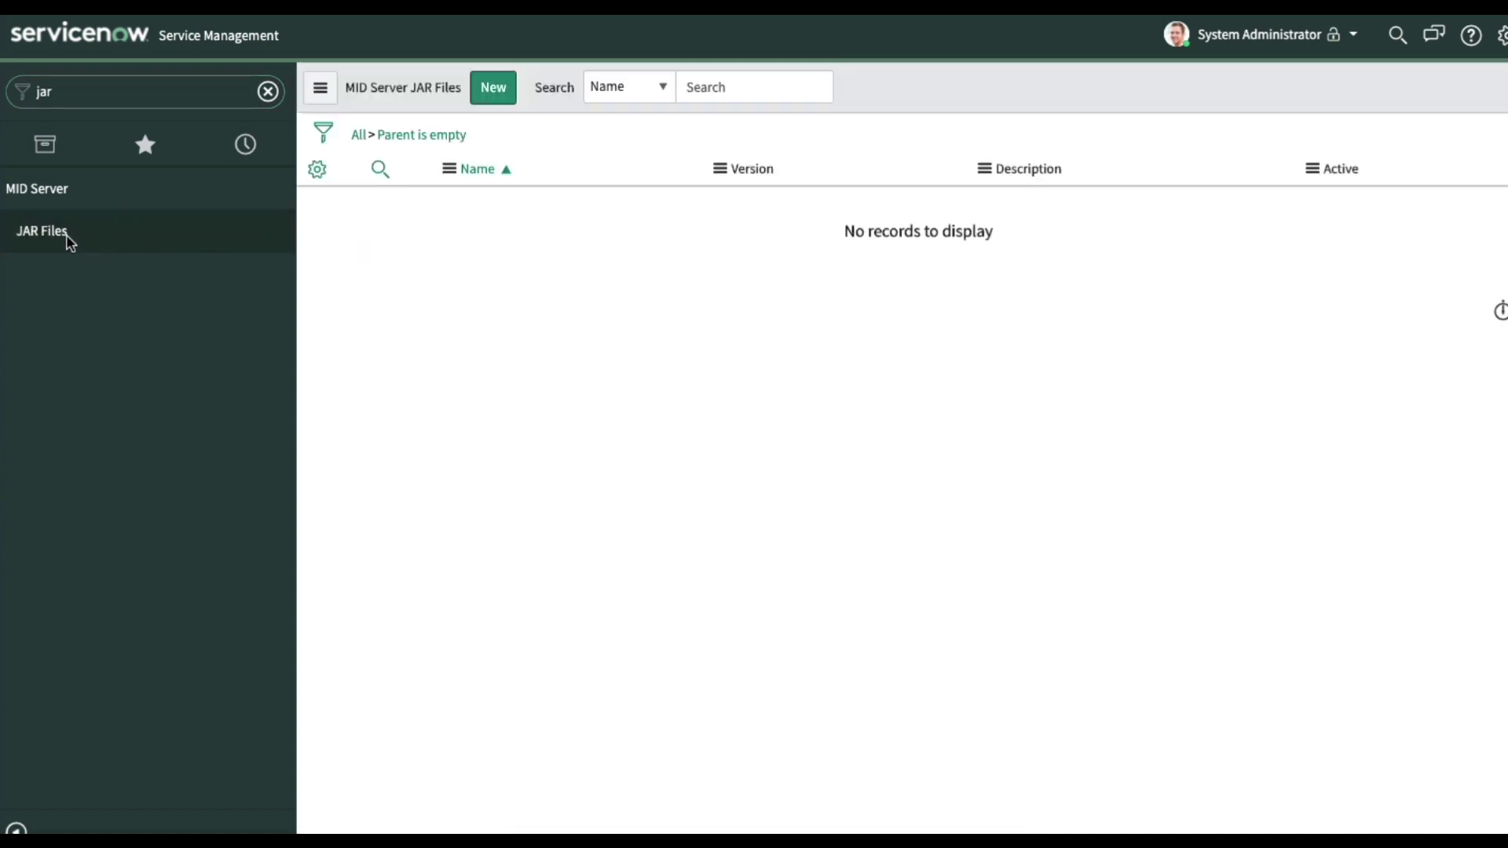
# Create a JAR file record: name PostgreSQL JDBC Driver, version 42.2.12, source PostgreSQL Website
pyautogui.click(495, 90)
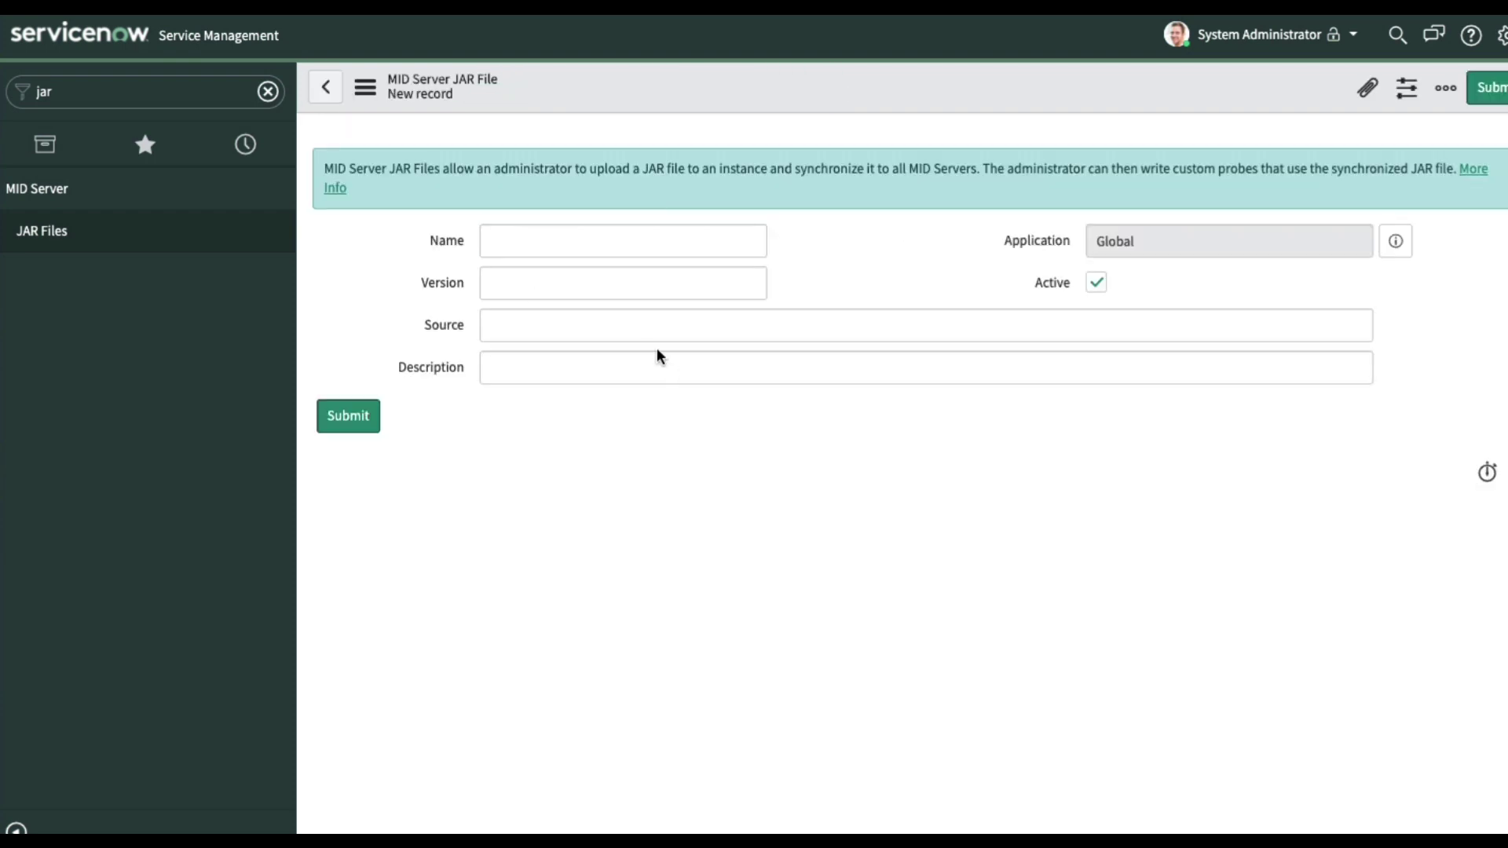
pyautogui.click(523, 238)
pyautogui.write('Post')
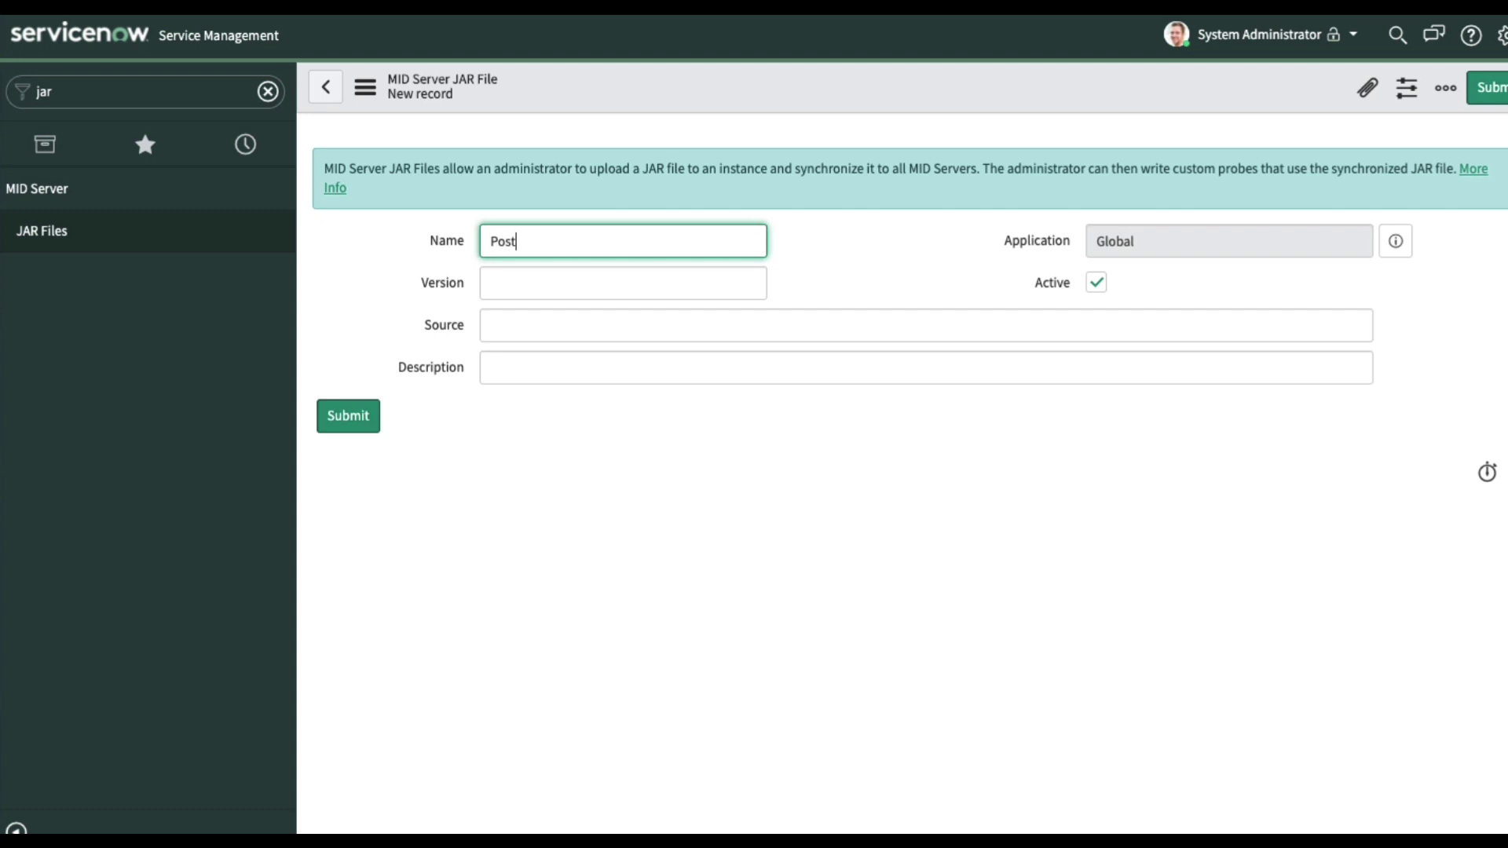
pyautogui.write('greSQL JDBC Driver')
pyautogui.press('Tab')
pyautogui.write('4')
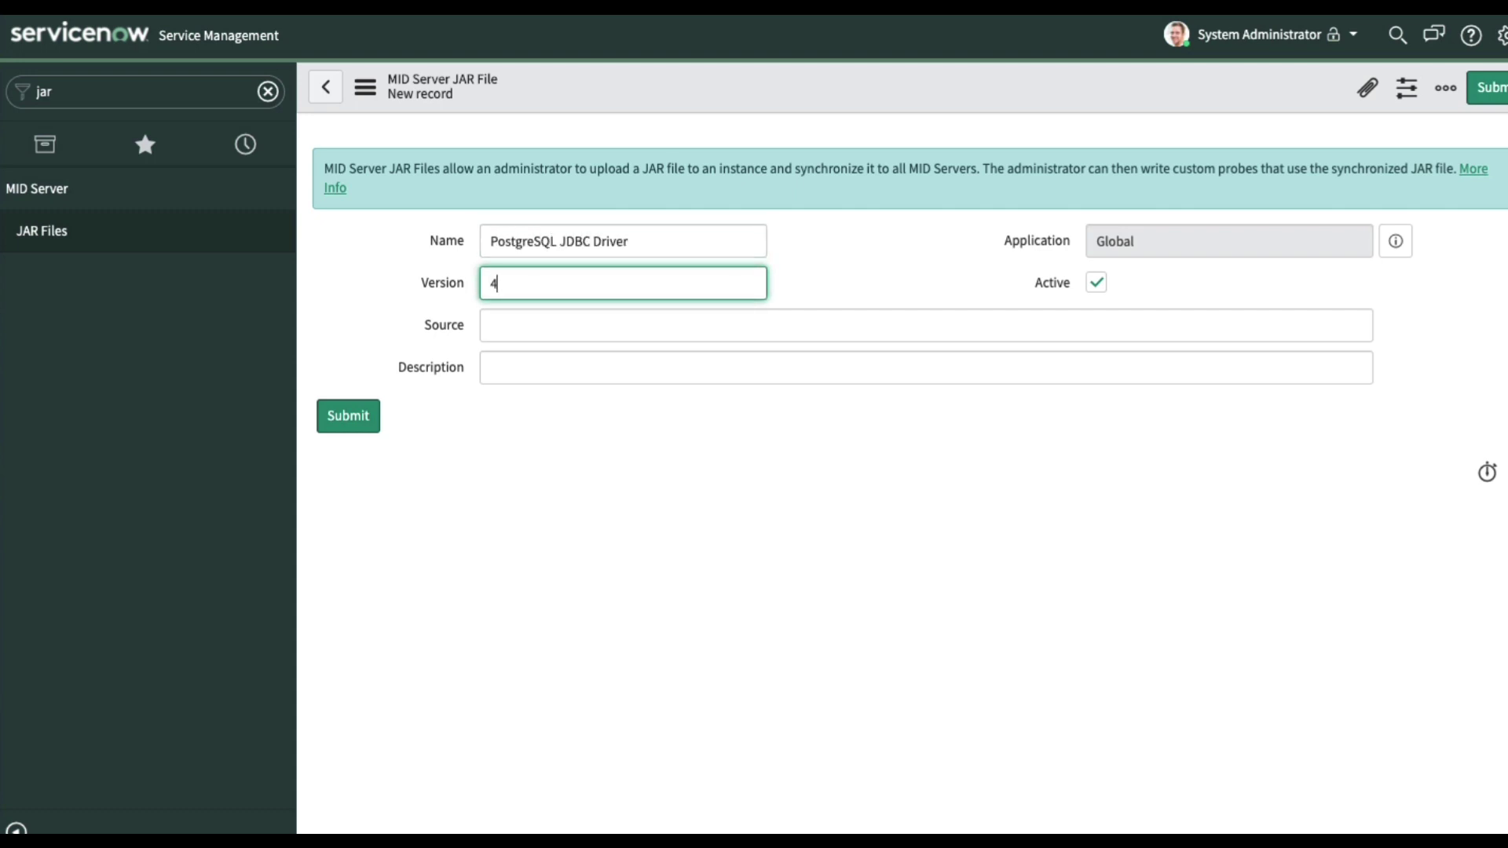
pyautogui.write('2.2.12')
pyautogui.press('Tab')
pyautogui.click(625, 333)
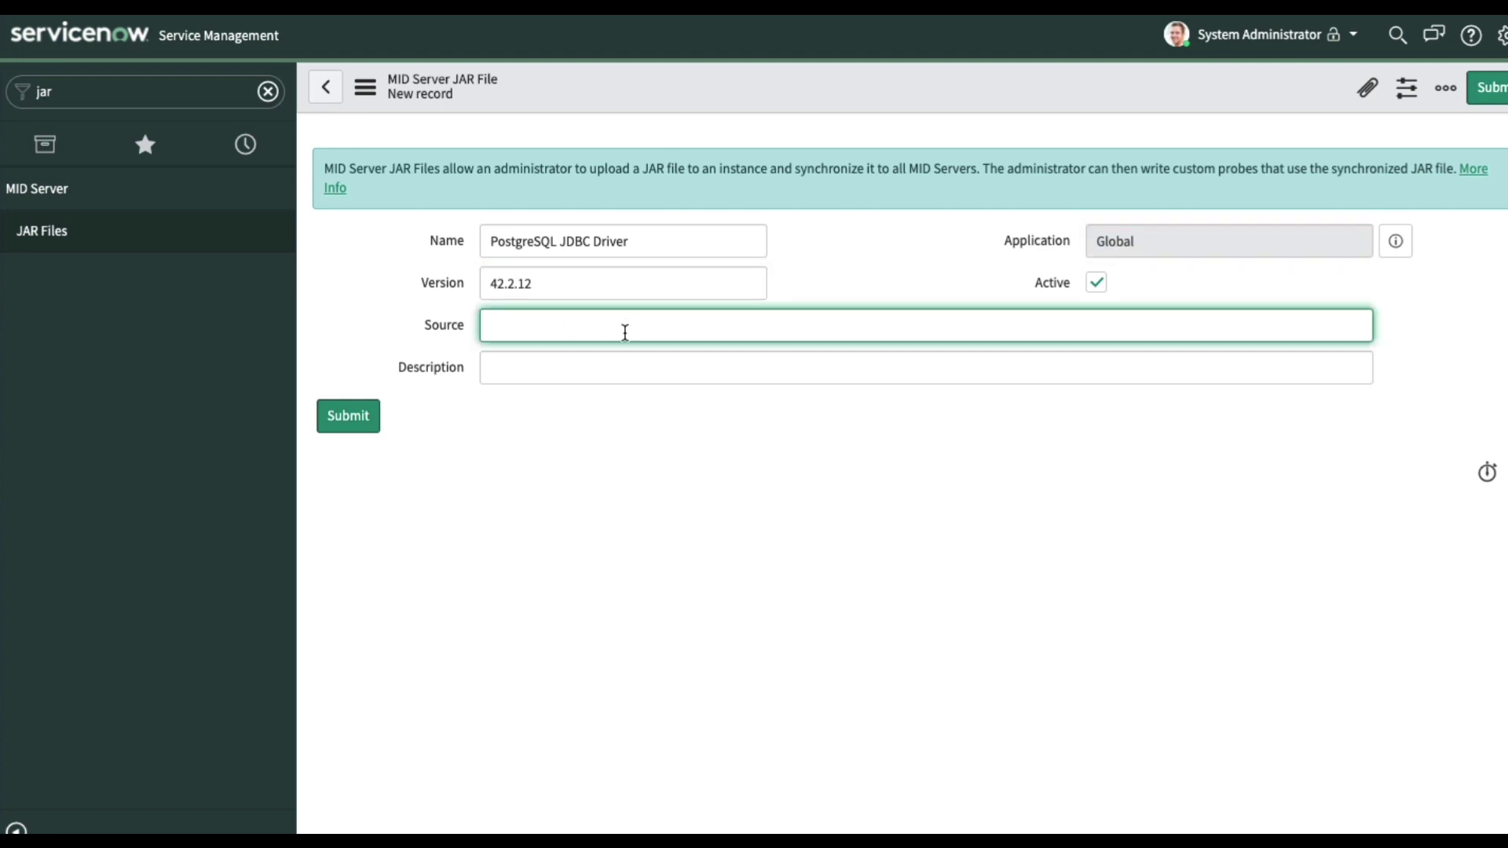
pyautogui.write('PostgreSQL Website')
# Copy 'PostgreSQL JDBC Driver' into the Description field and save the record
pyautogui.click(588, 363)
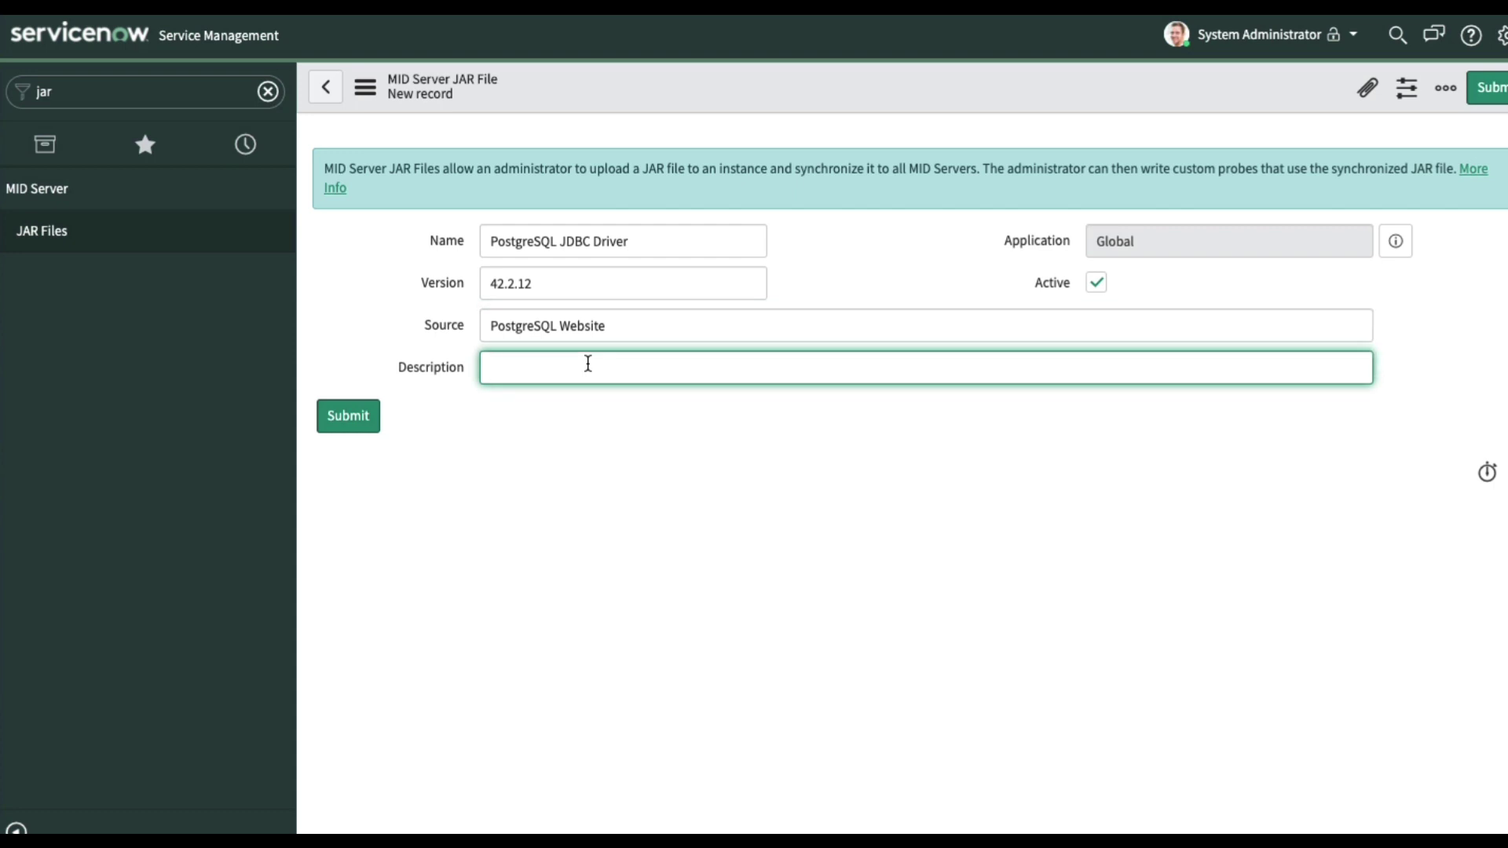
pyautogui.doubleClick(650, 244)
pyautogui.tripleClick(649, 244)
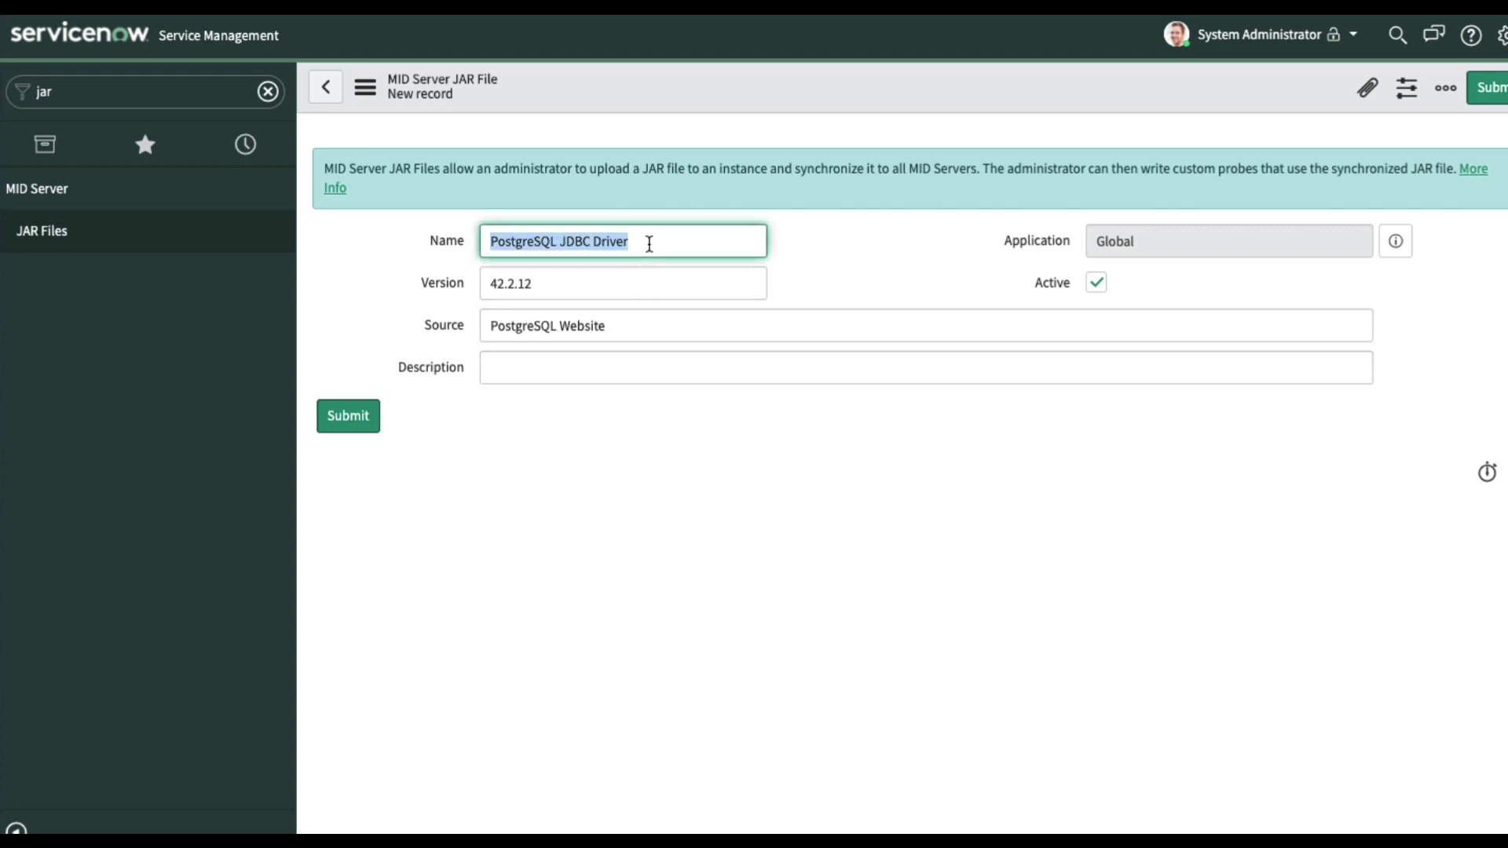
pyautogui.hotkey('ctrl', 'c')
pyautogui.click(629, 367)
pyautogui.hotkey('ctrl', 'v')
pyautogui.click(821, 107)
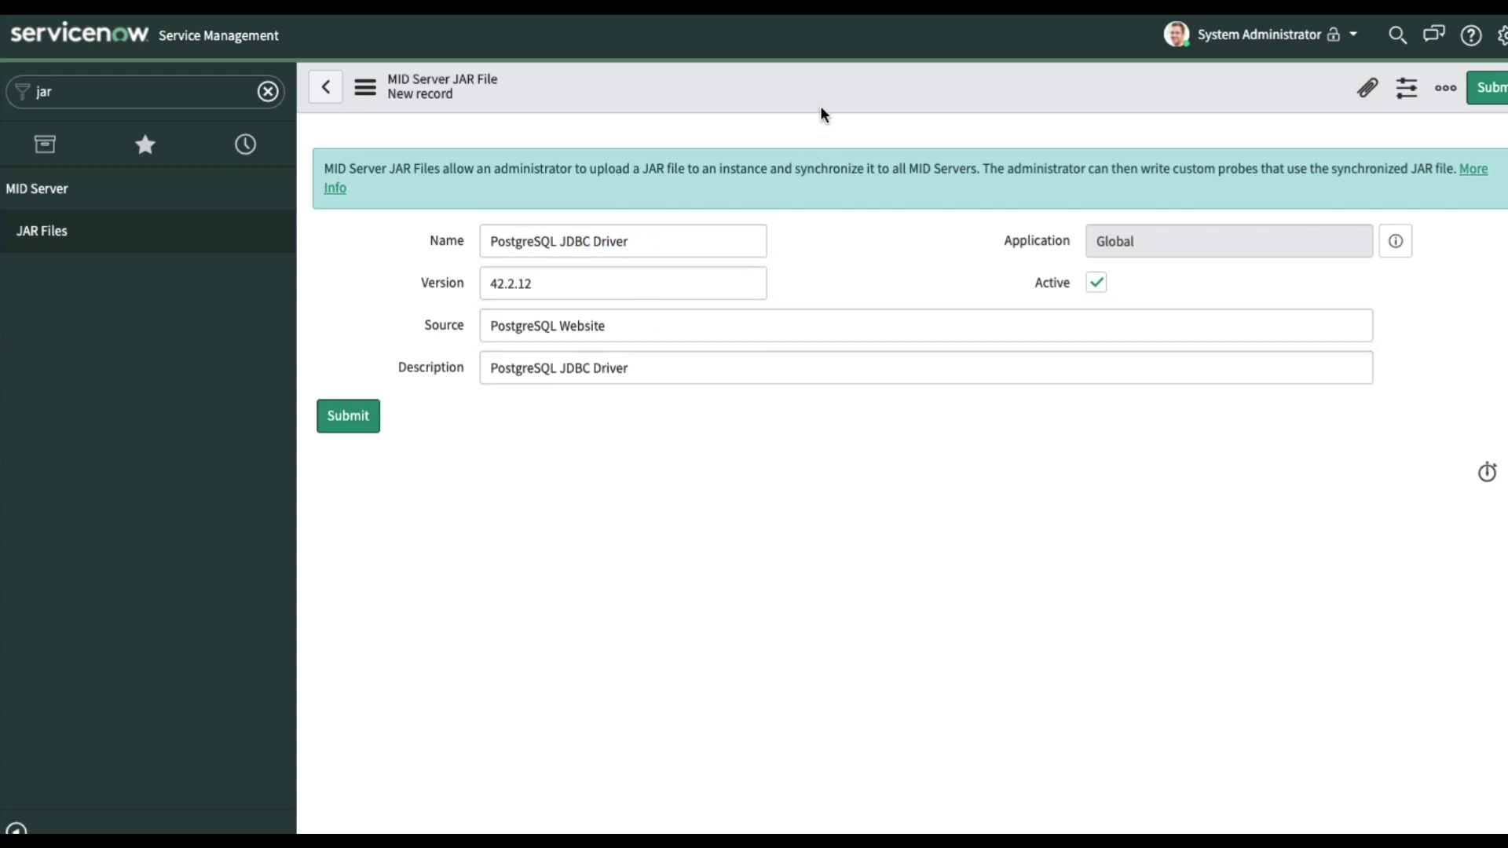
pyautogui.rightClick(891, 91)
pyautogui.click(916, 100)
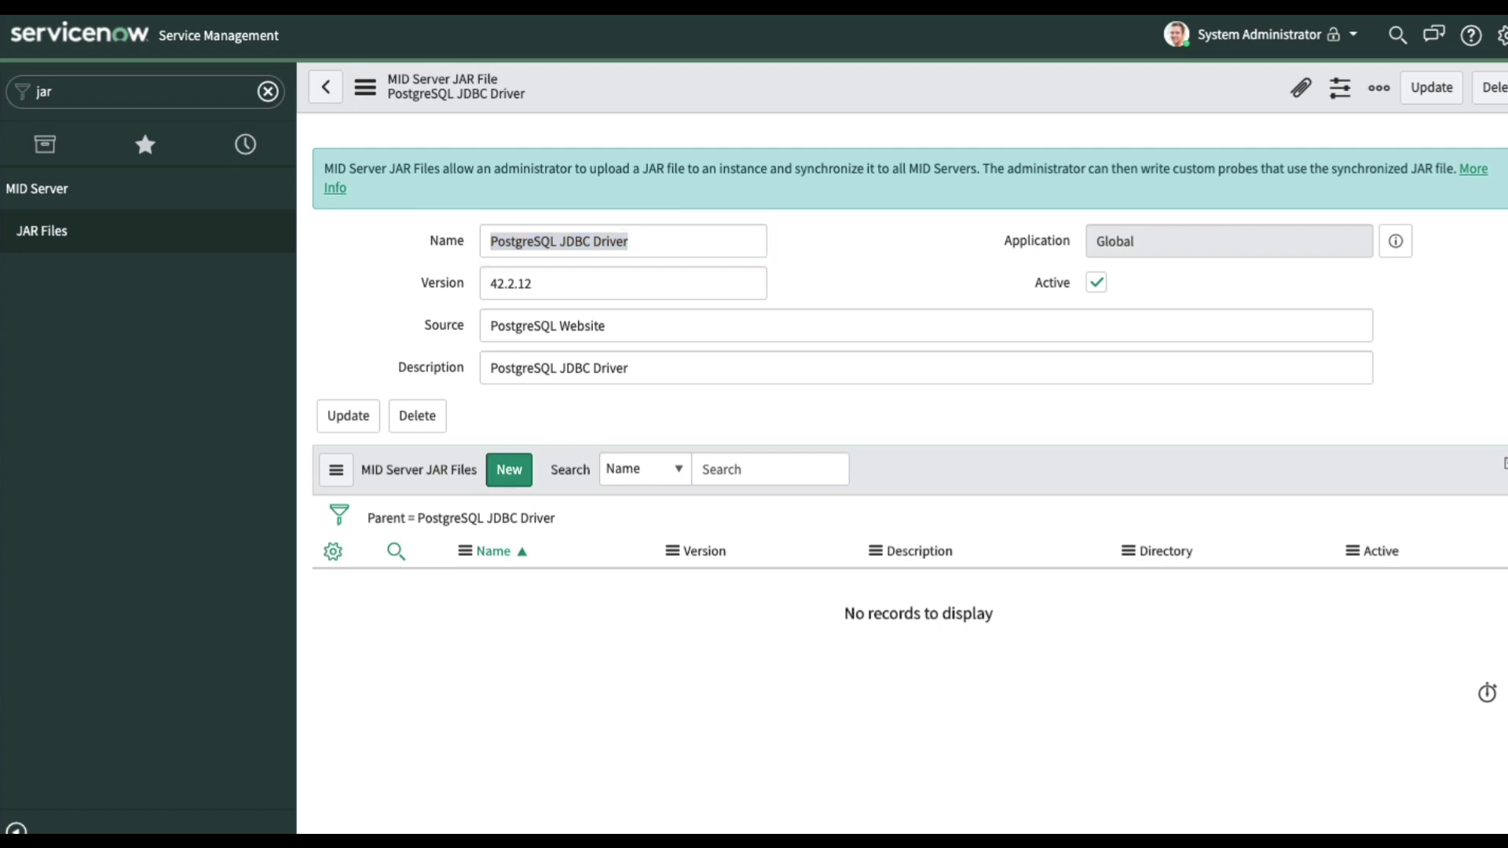
# Attach postgresql-42.2.12.jar to the driver record, then clear the navigator filter
pyautogui.moveTo(0, 391); pyautogui.dragTo(908, 245)
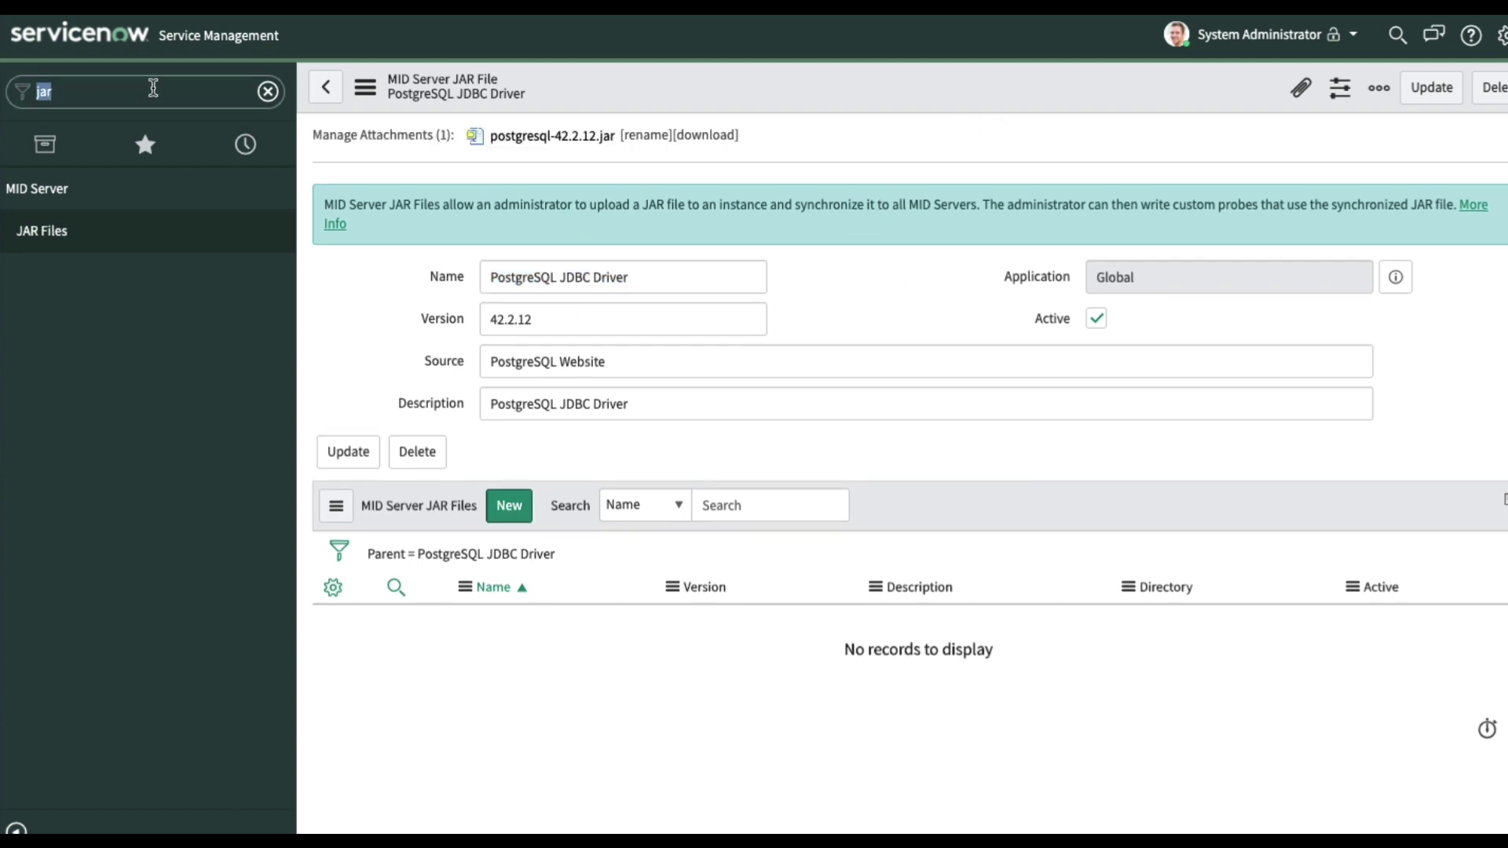
pyautogui.click(268, 91)
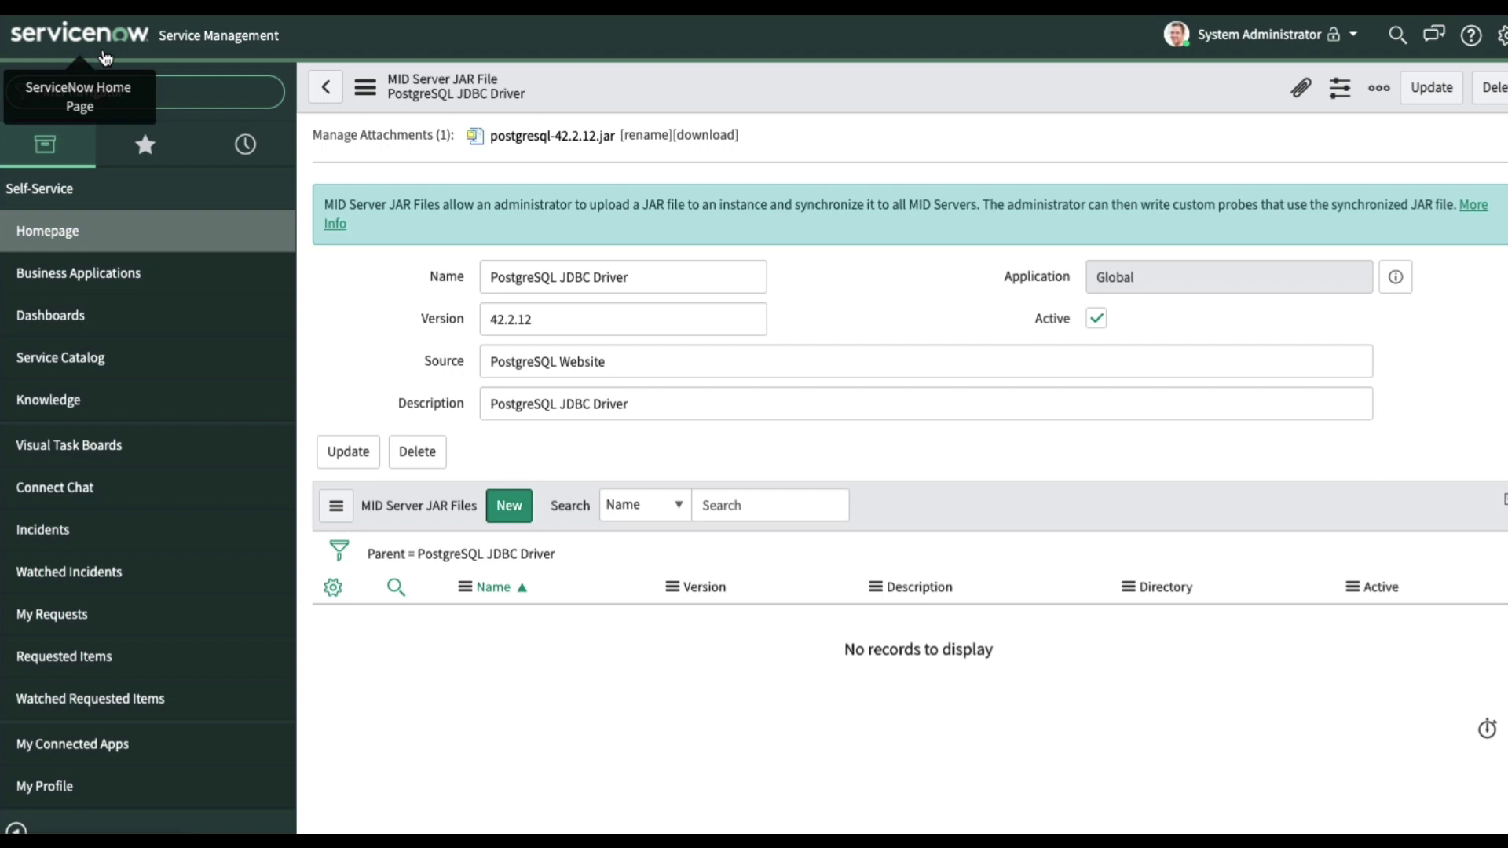
# Open the Example JDBC Oracle Location data source and bring up its Format field's configuration menu
pyautogui.write('data')
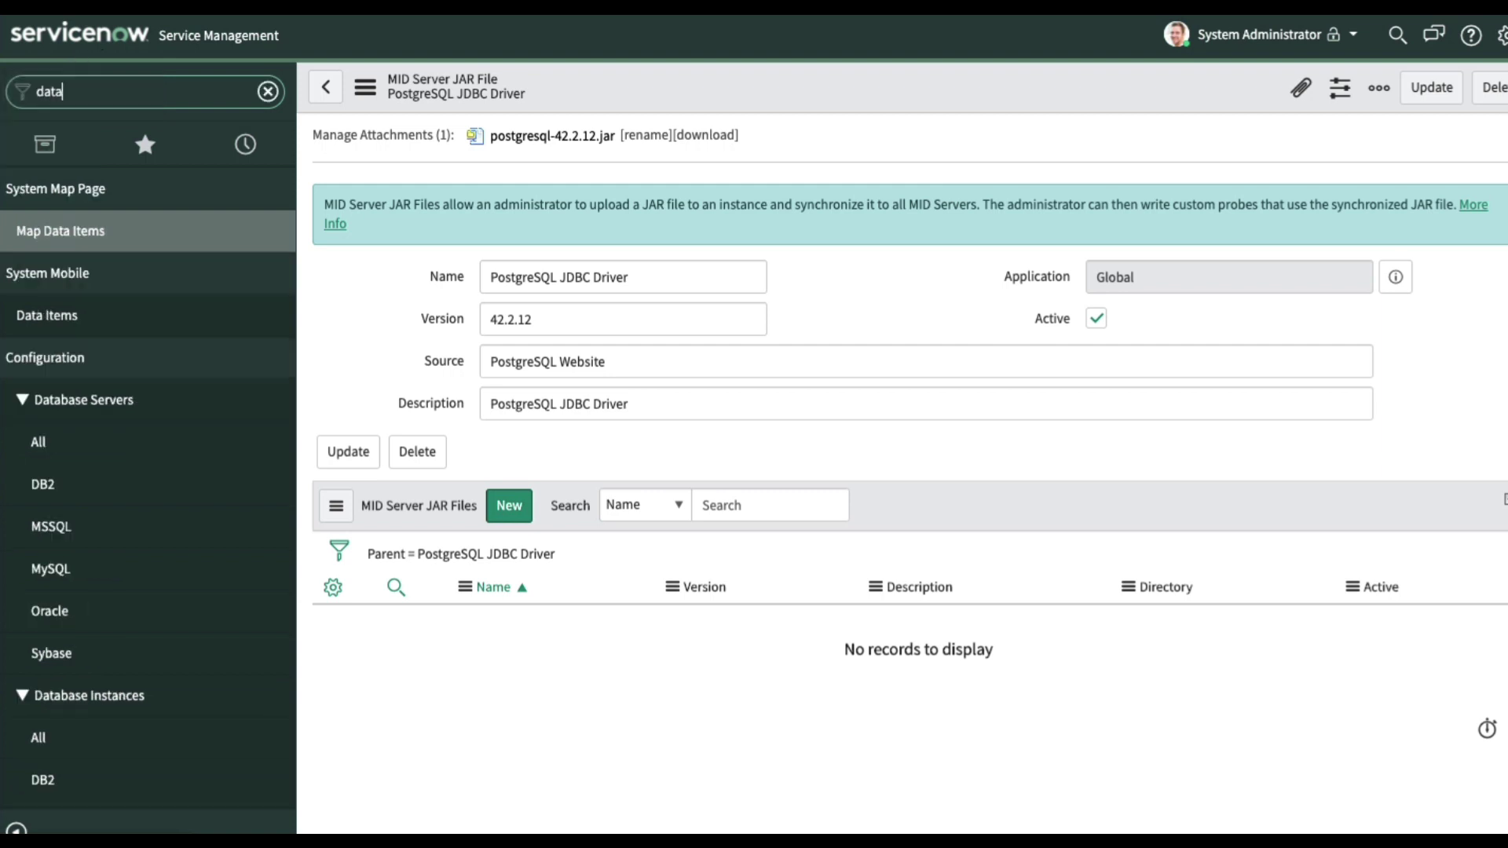
pyautogui.write(' sources')
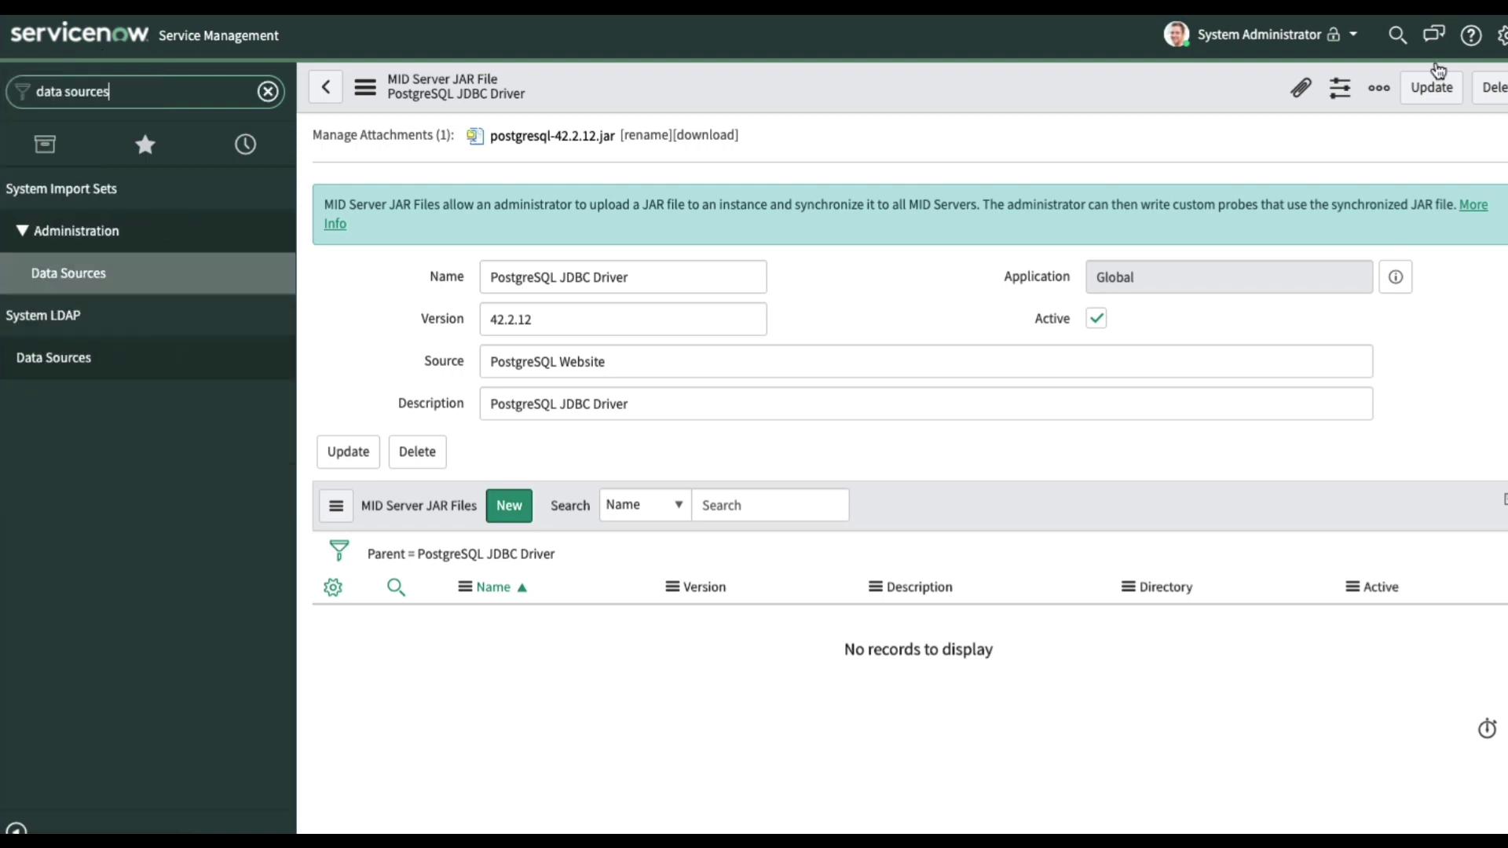
pyautogui.click(69, 273)
pyautogui.scroll(-3, 450, 569)
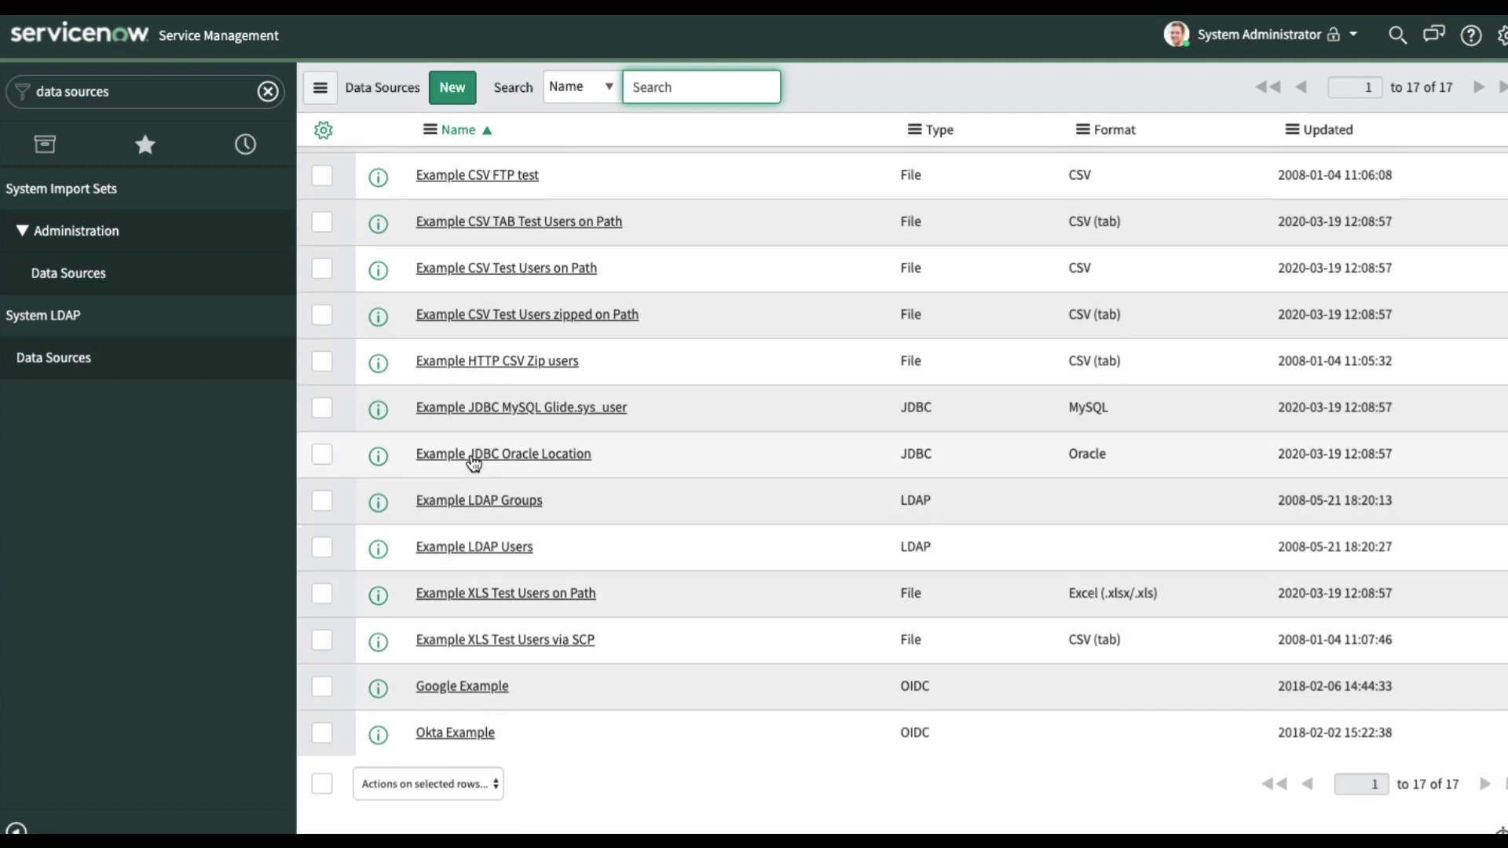
pyautogui.click(534, 454)
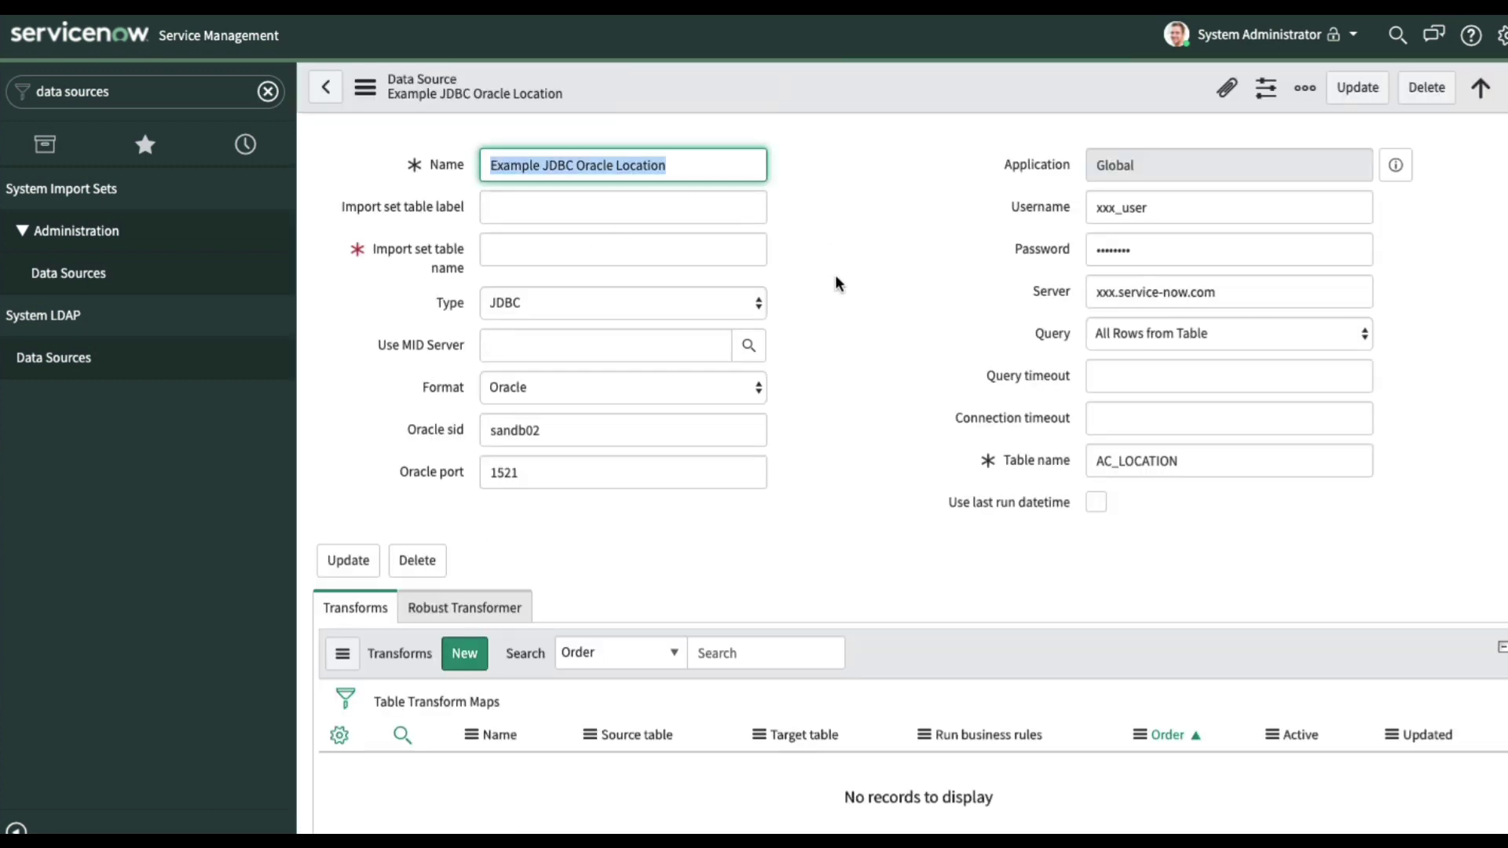
pyautogui.click(506, 388)
pyautogui.click(440, 302)
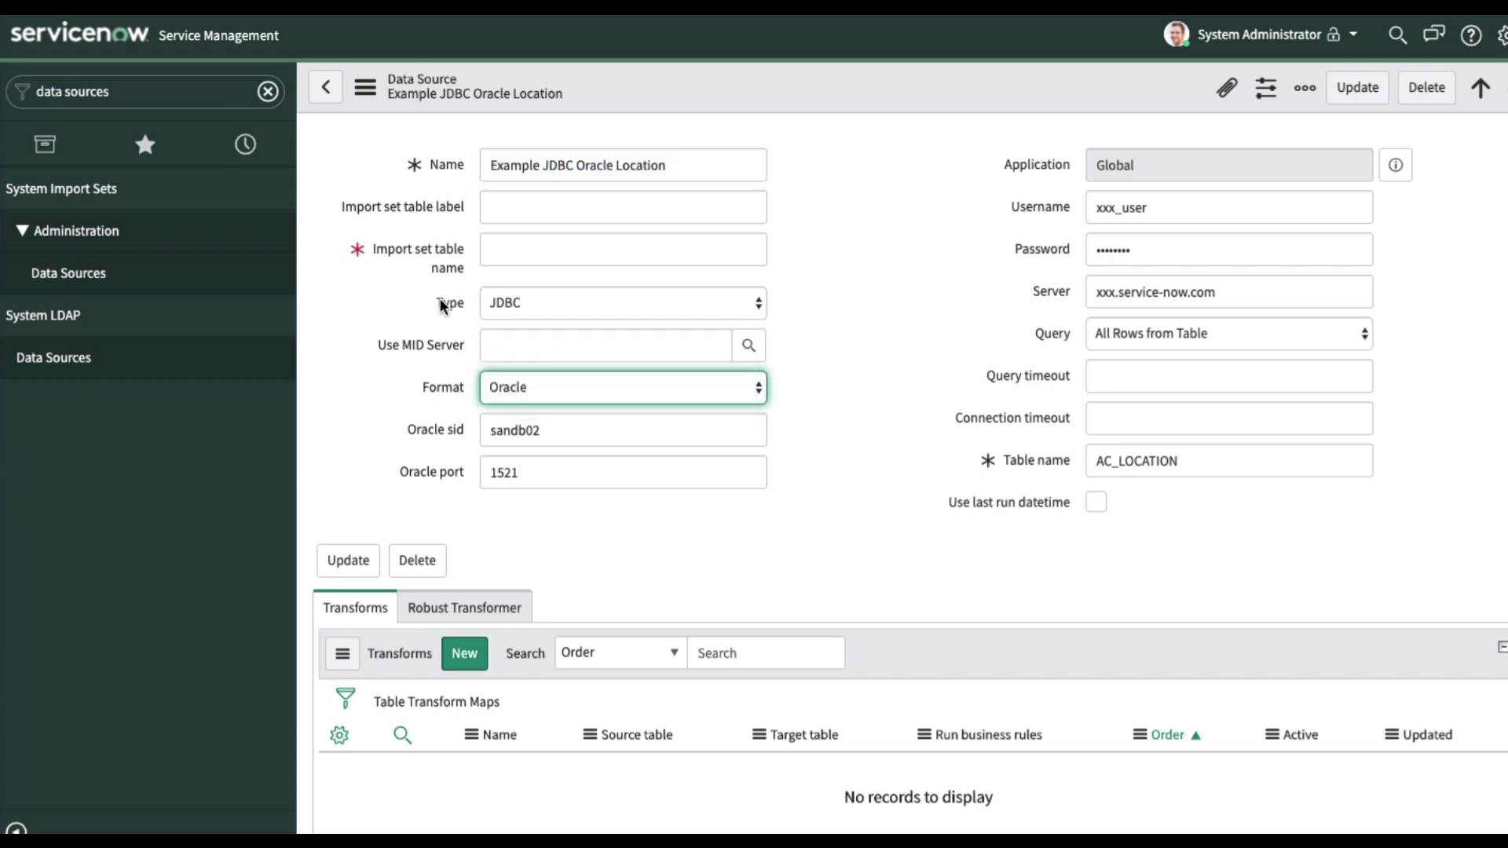
pyautogui.rightClick(432, 385)
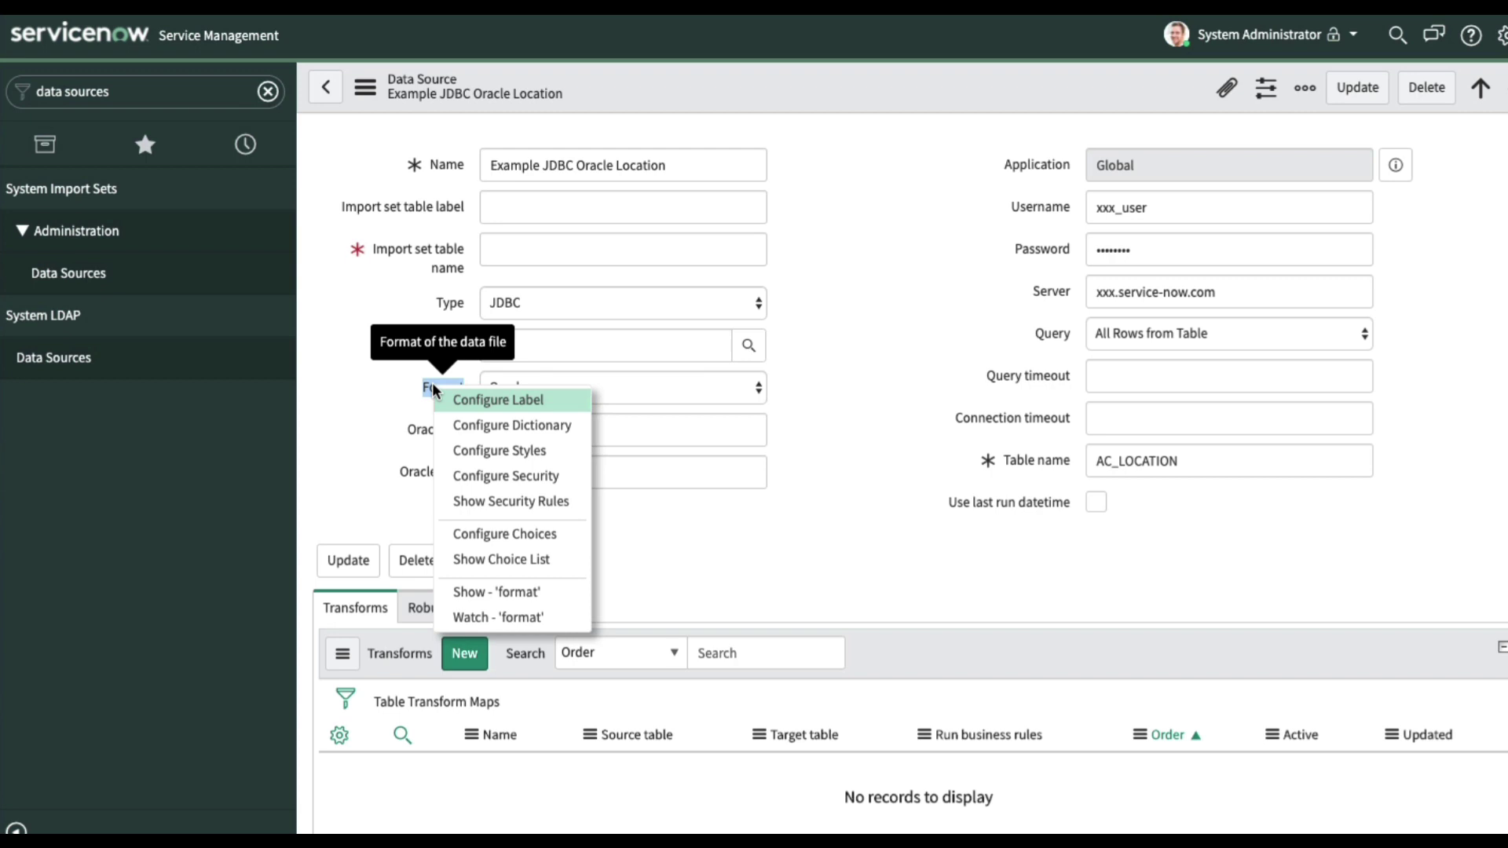
# Add PostgreSQL as a new Format choice through Configure Choices and save it
pyautogui.click(498, 536)
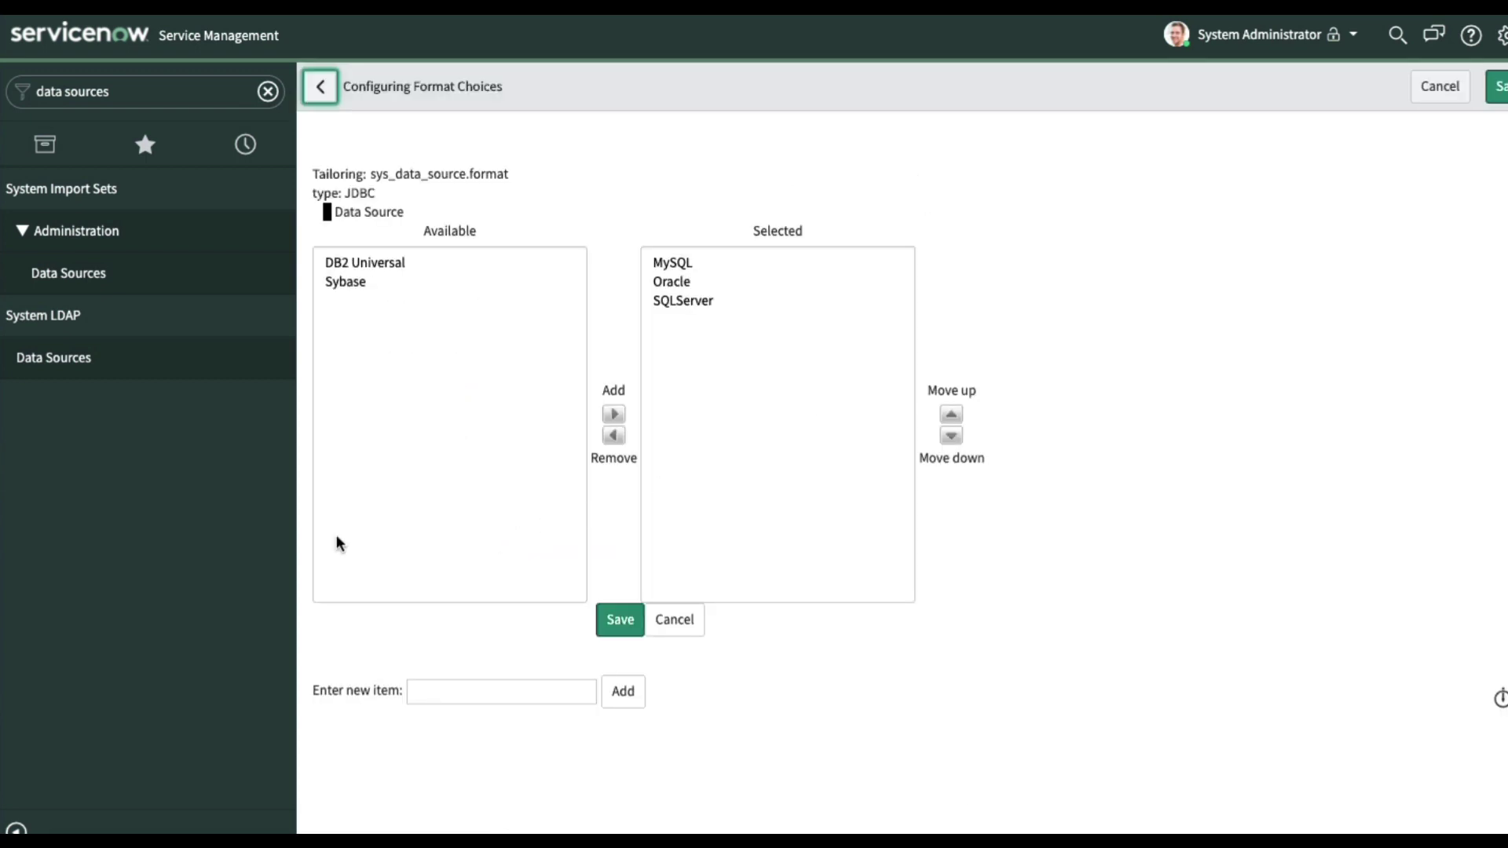
pyautogui.click(461, 691)
pyautogui.write('PostgreSQL')
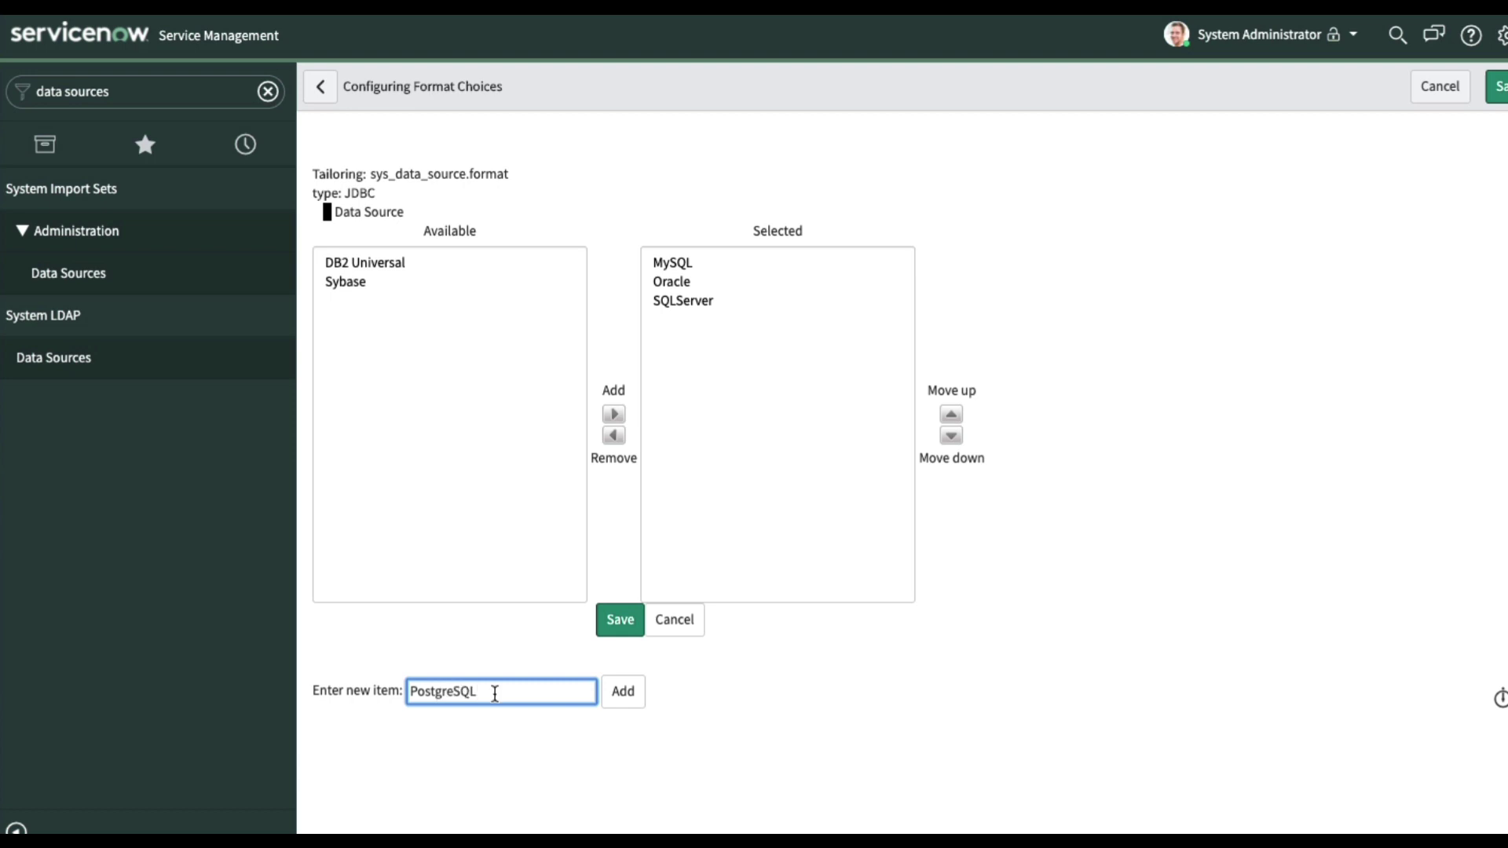
pyautogui.click(623, 695)
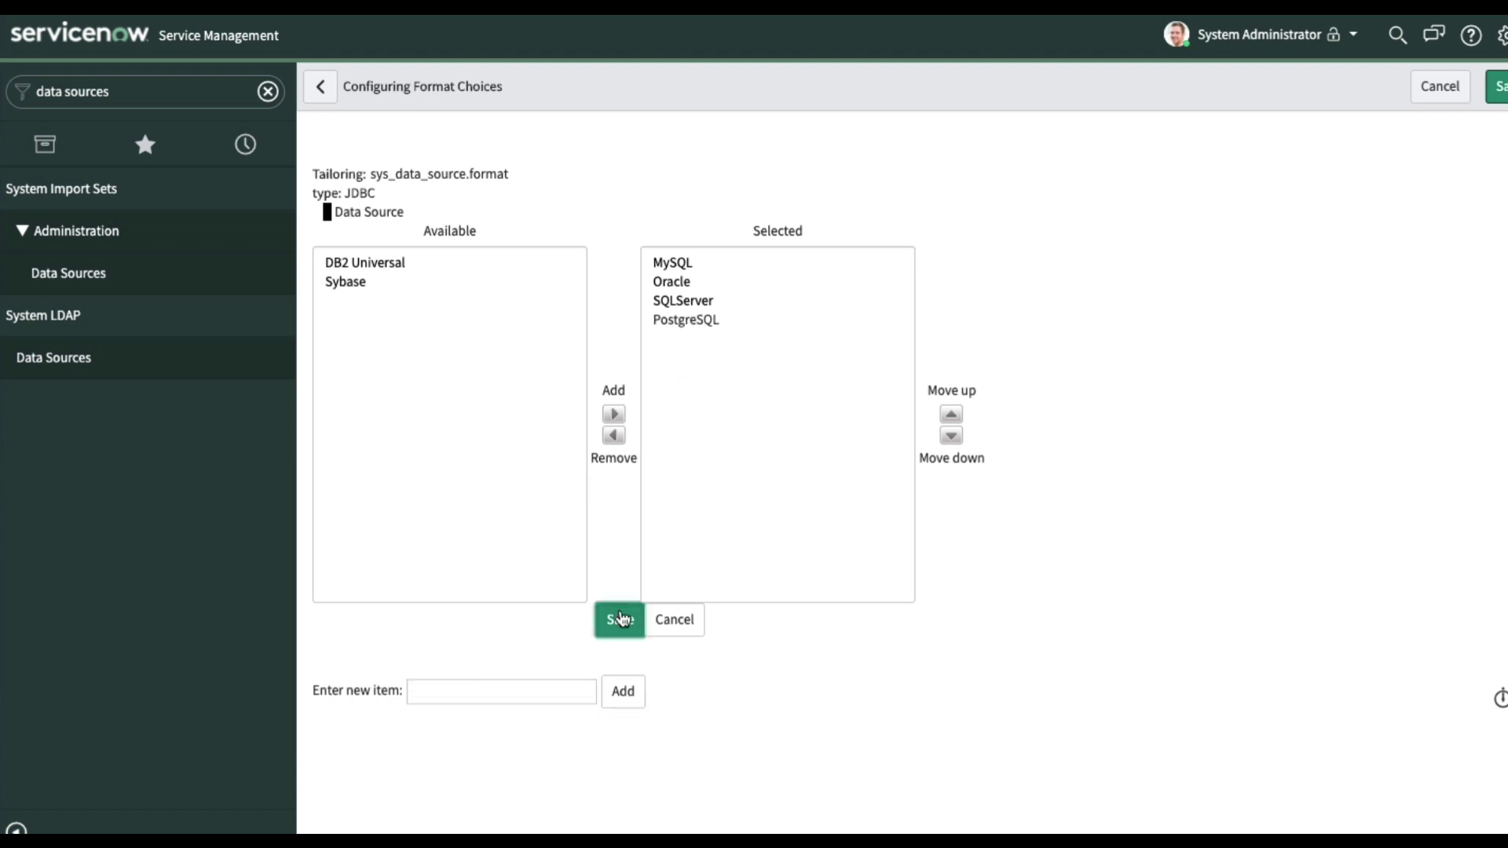
pyautogui.press('Return')
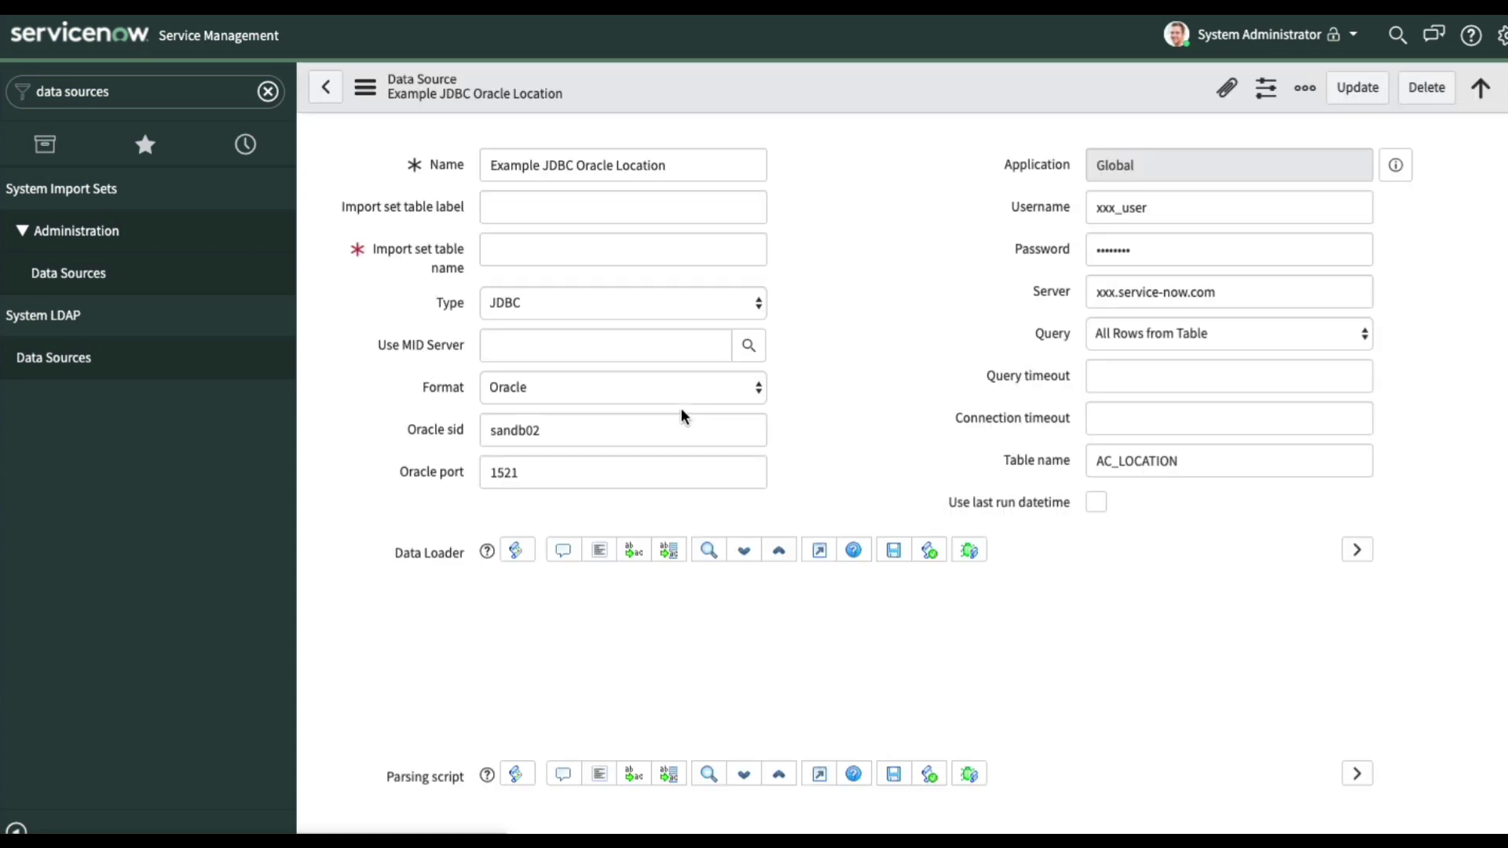
# Reset the Oracle example's Format to -- None -- by switching Type to File and back to JDBC
pyautogui.click(502, 396)
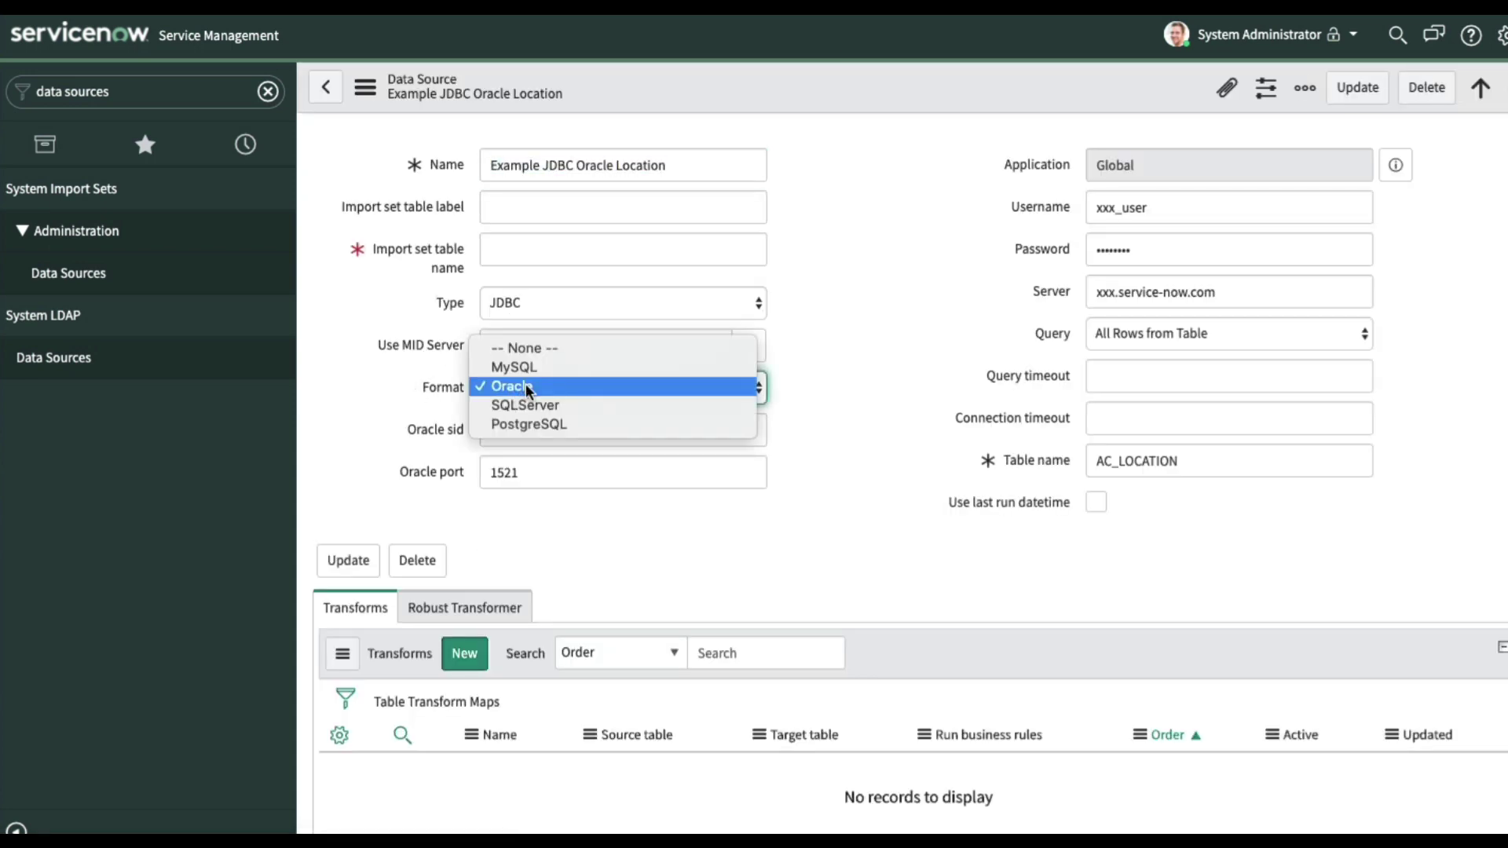
pyautogui.click(395, 393)
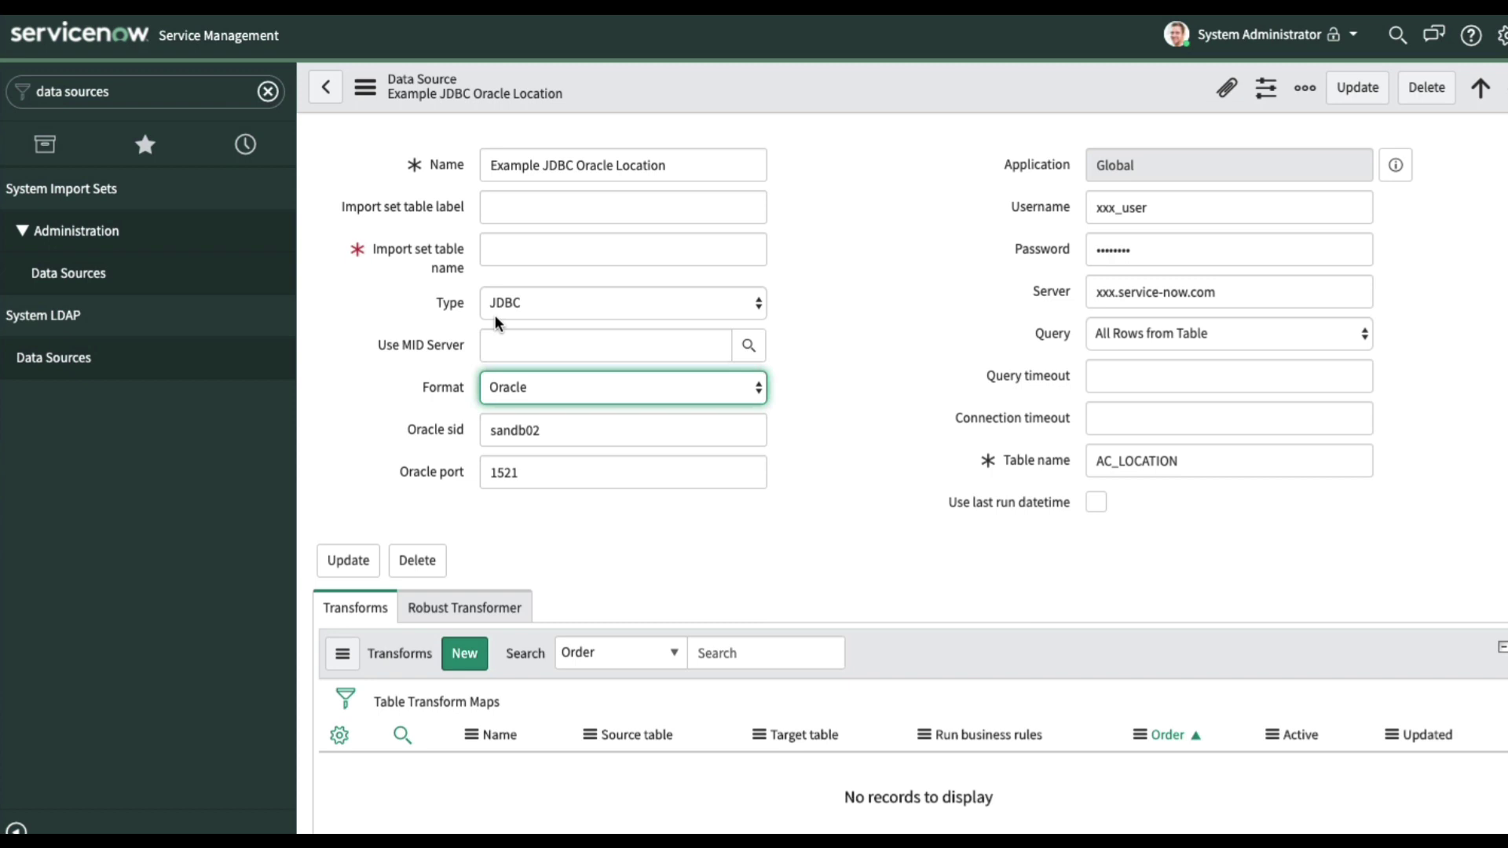
pyautogui.click(531, 300)
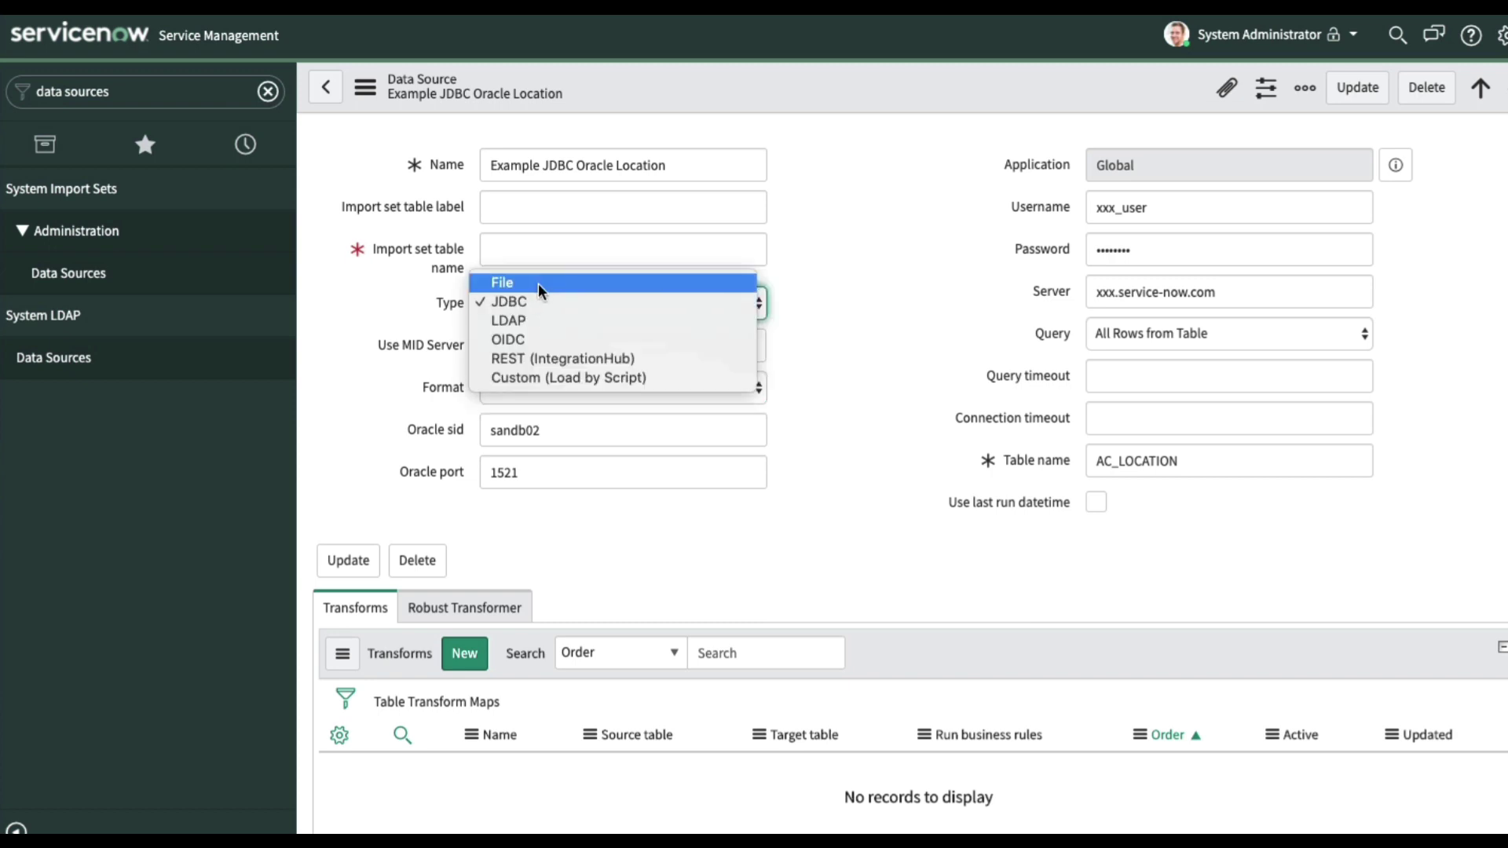
pyautogui.click(539, 282)
pyautogui.click(509, 344)
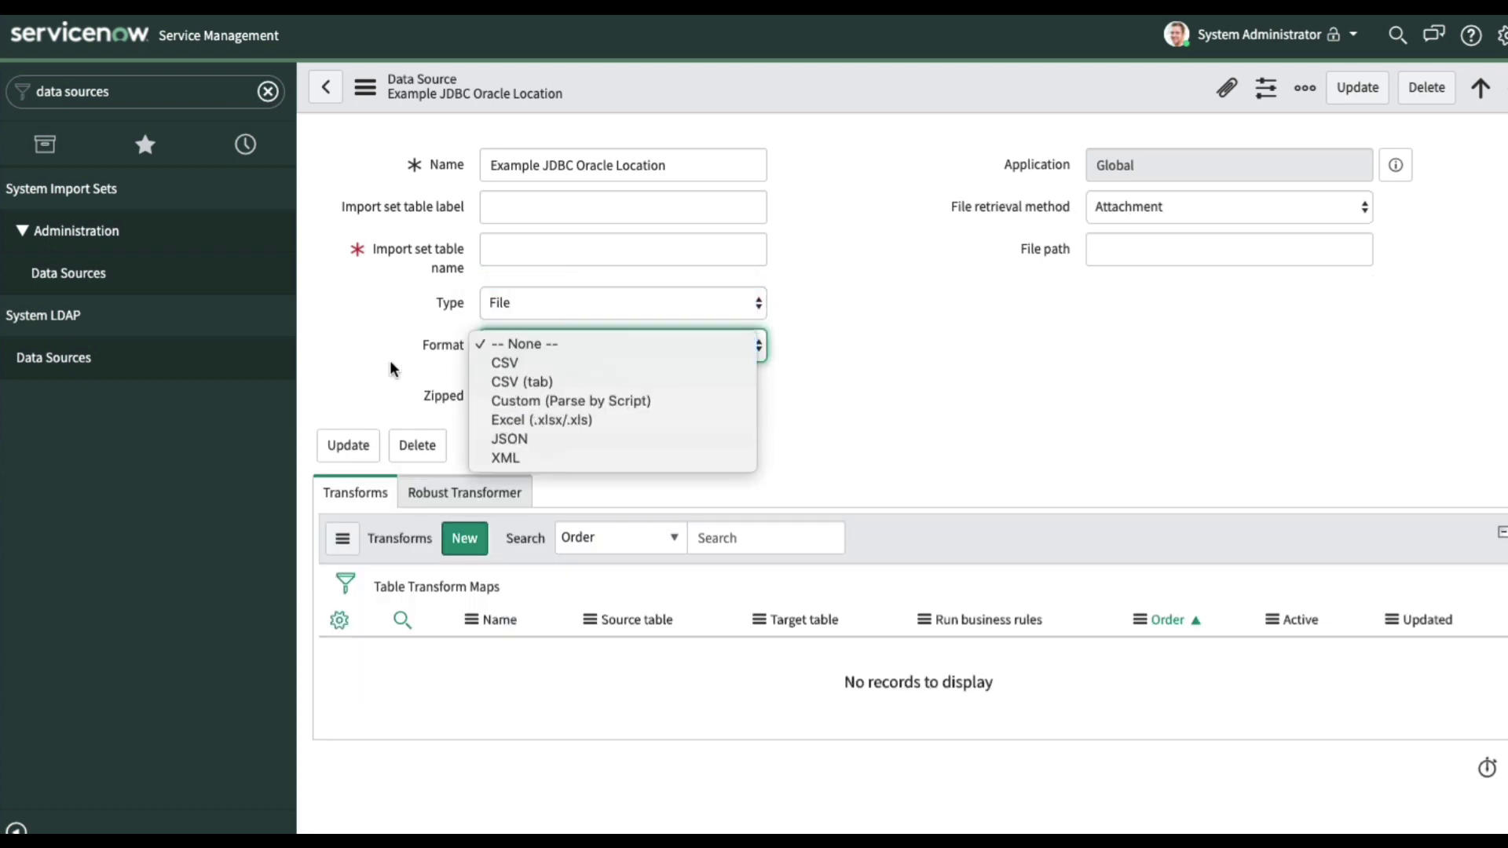
pyautogui.click(417, 346)
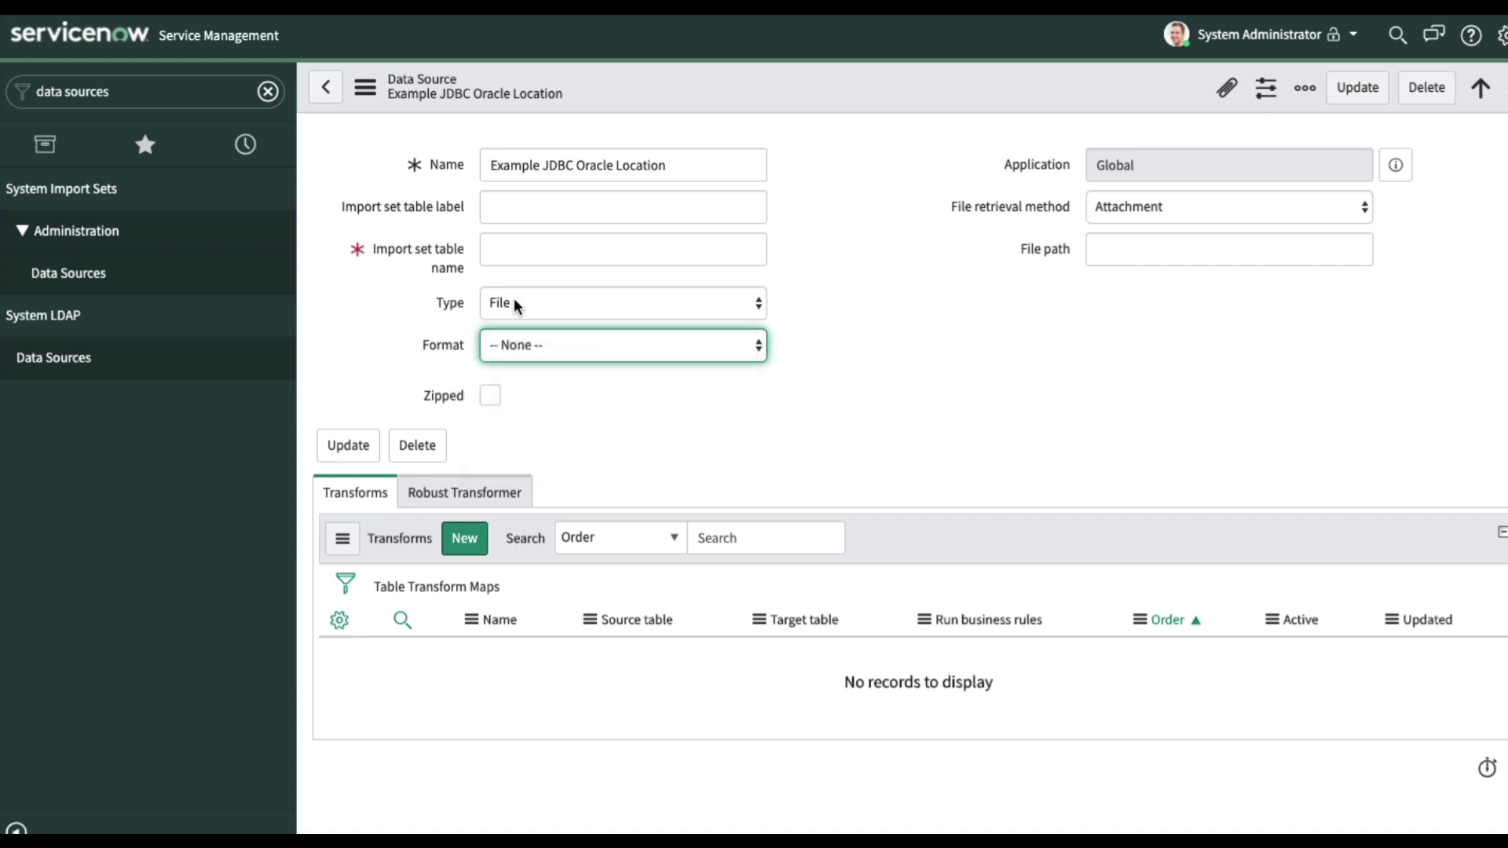
pyautogui.click(514, 301)
pyautogui.click(511, 323)
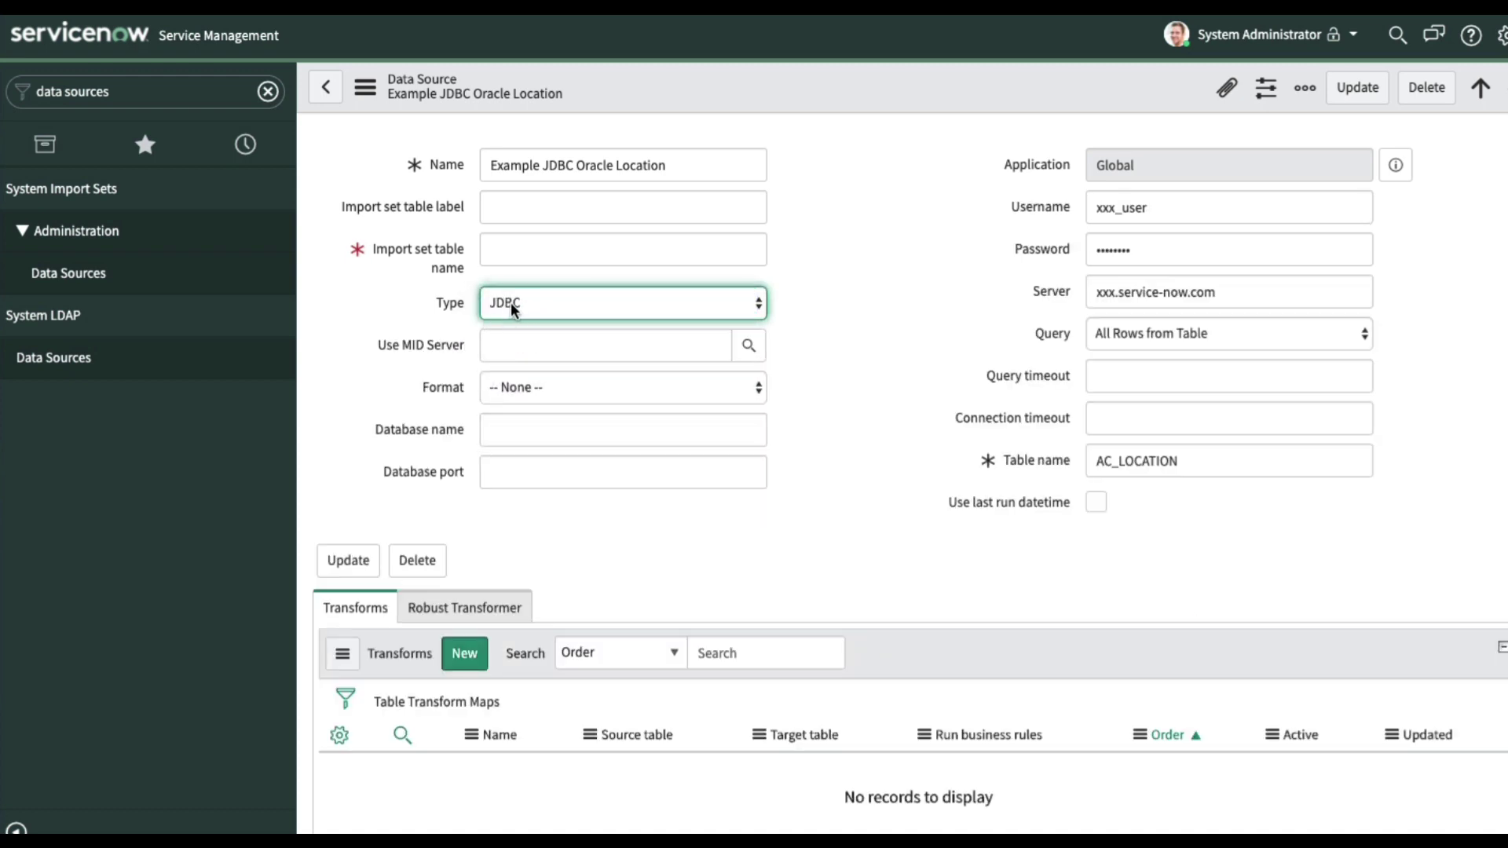
pyautogui.click(522, 388)
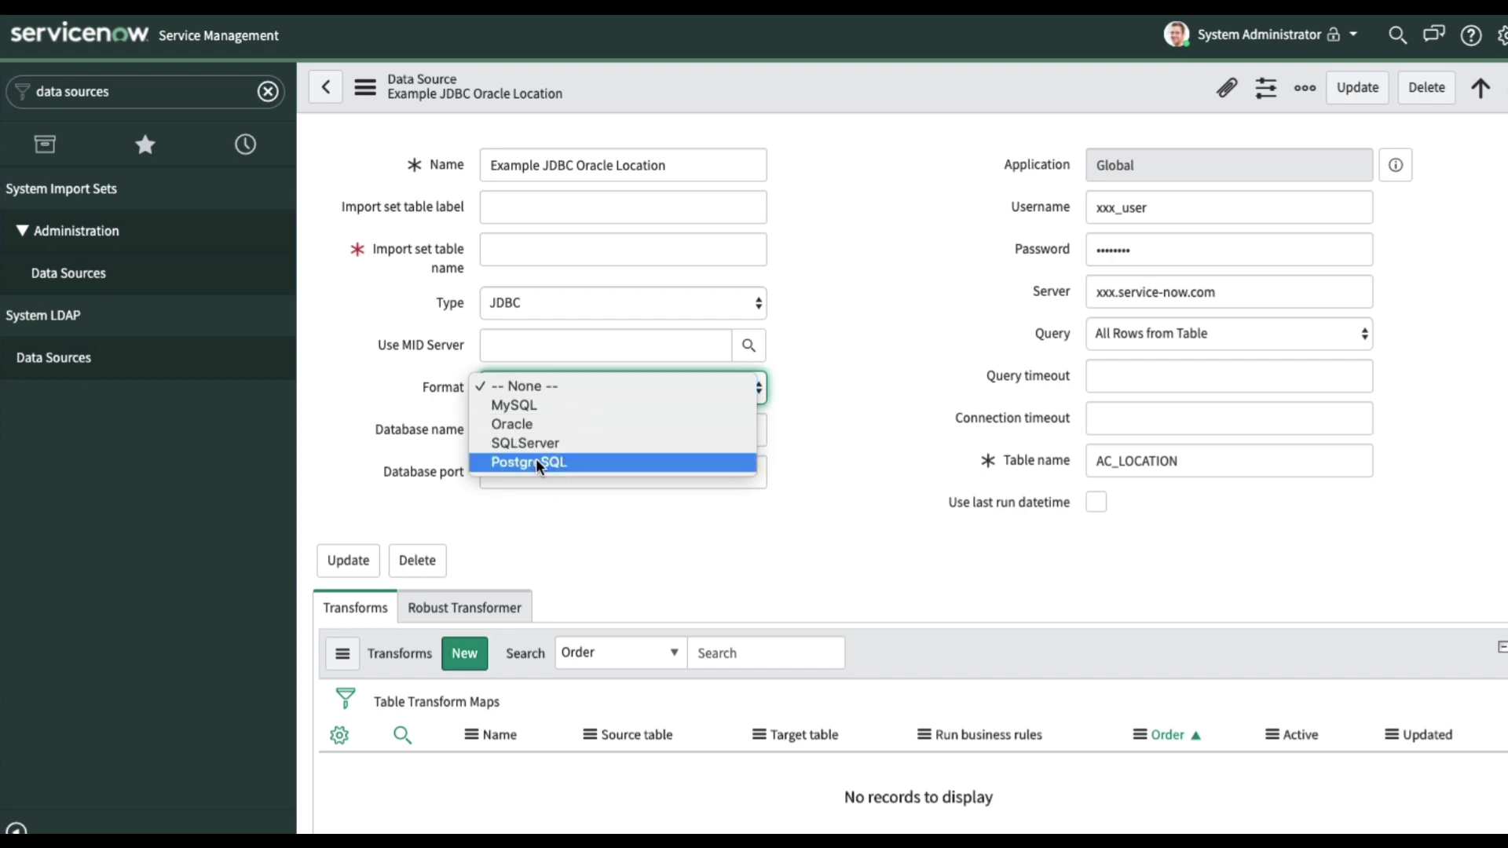
pyautogui.click(451, 390)
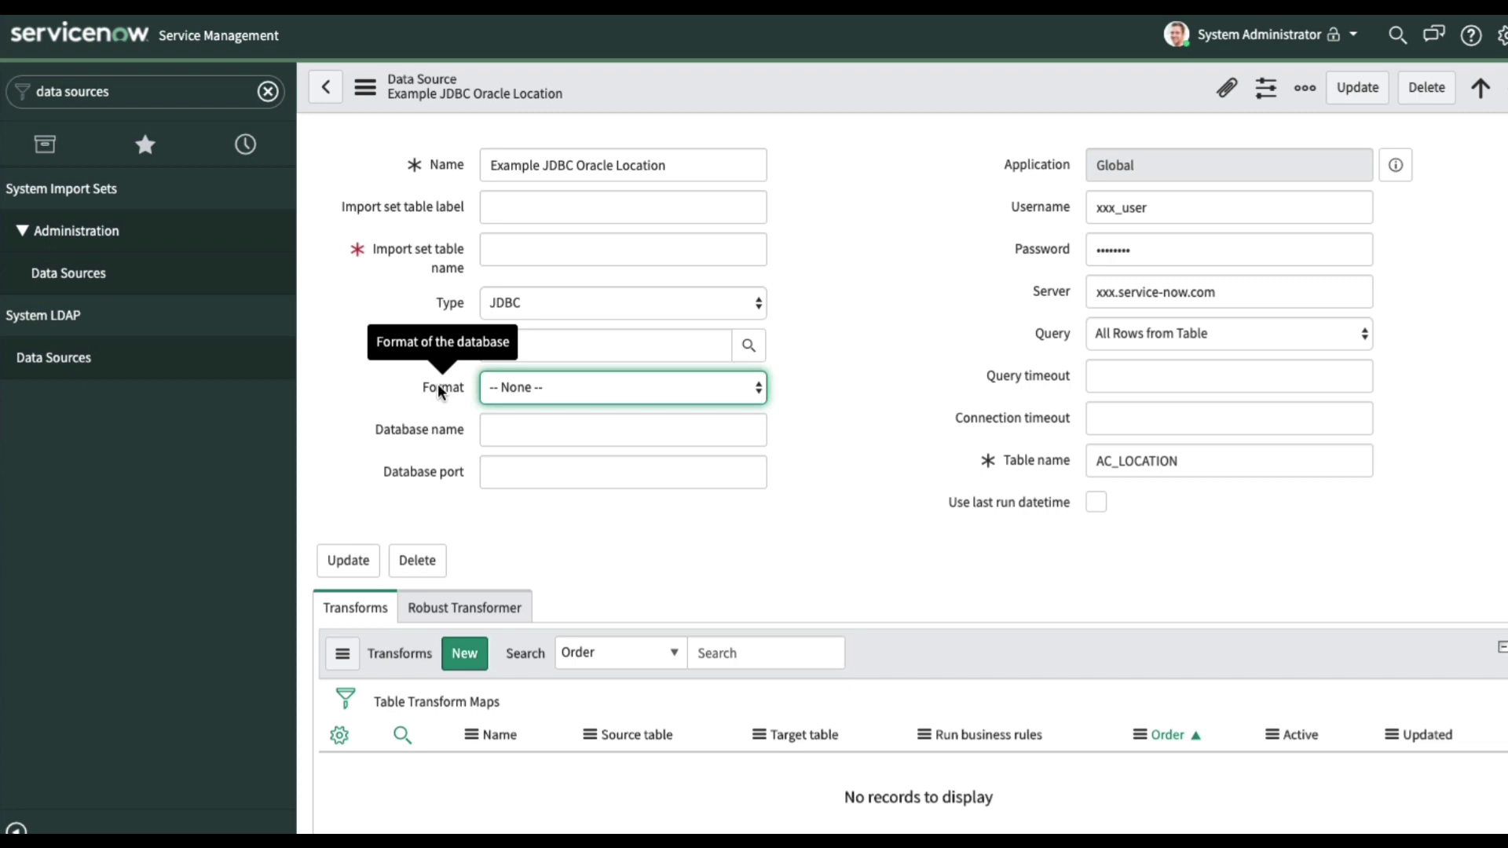
# Show the Format field's choice list and scroll to the sys_data_source rows
pyautogui.rightClick(438, 388)
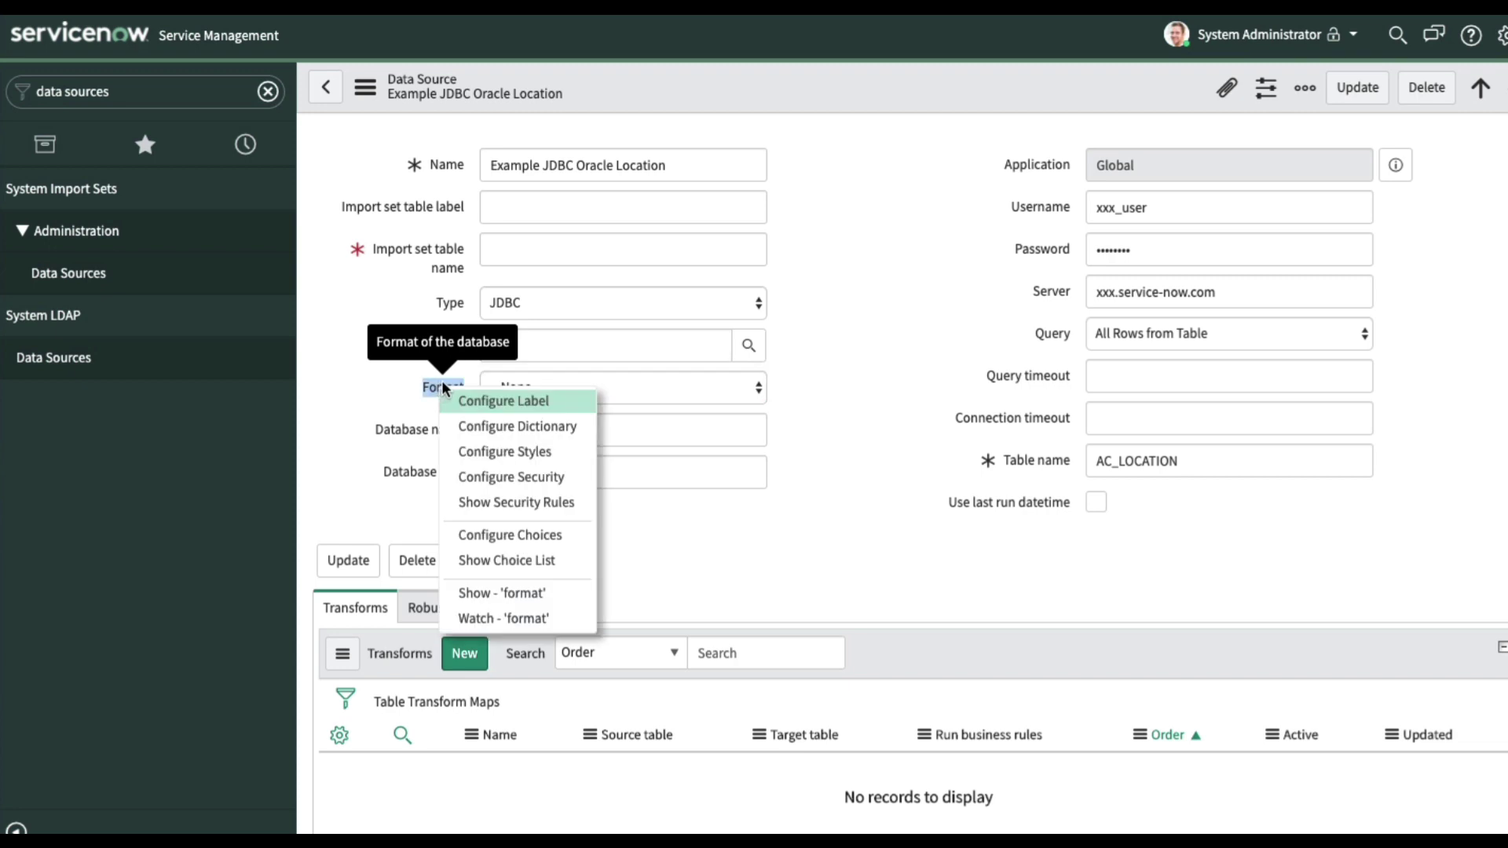
pyautogui.click(534, 560)
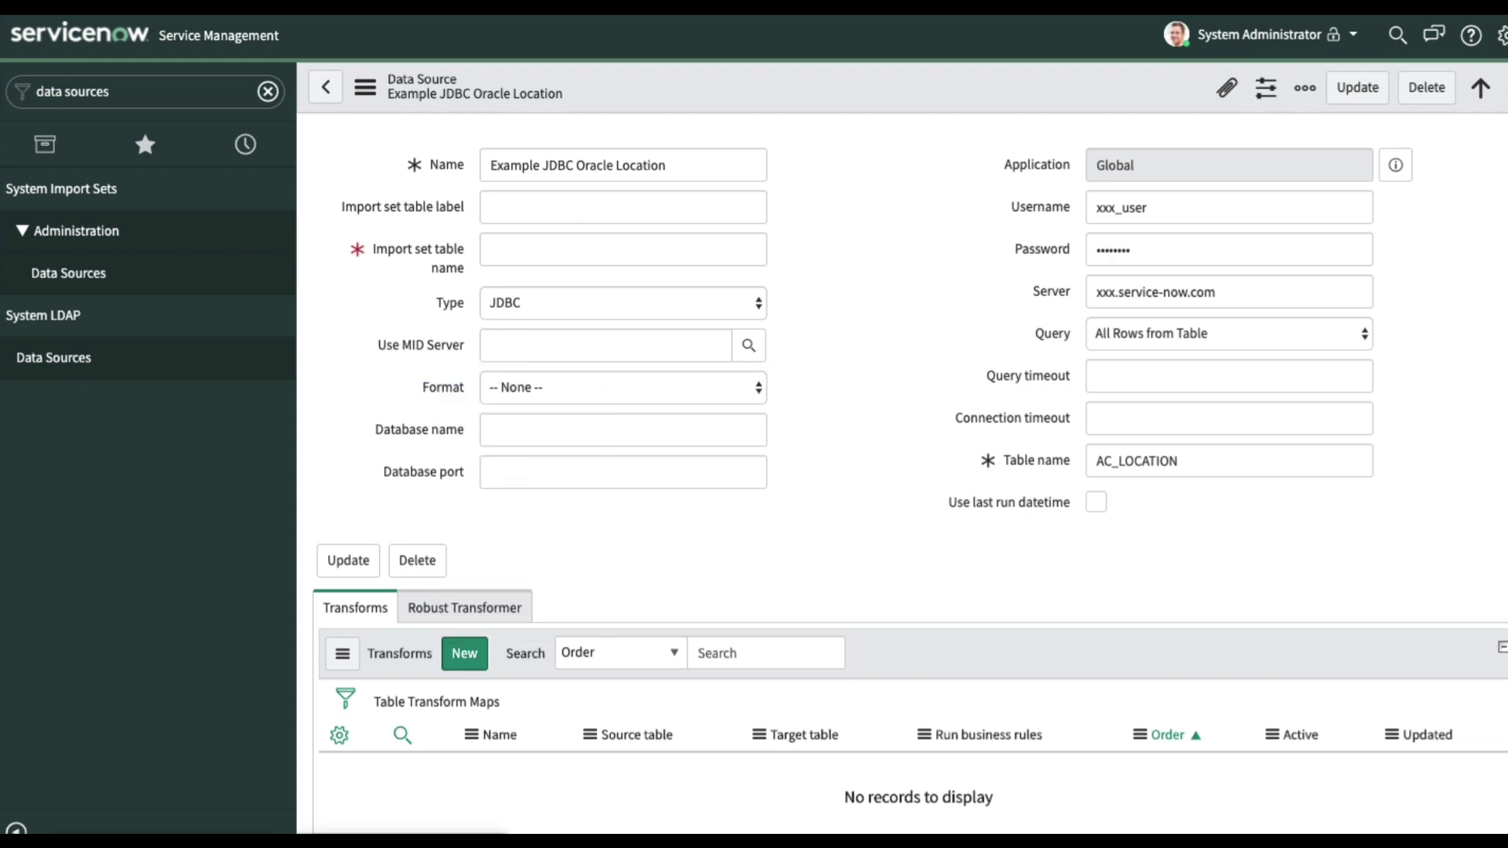
pyautogui.scroll(-2, 861, 325)
pyautogui.scroll(-2, 861, 325)
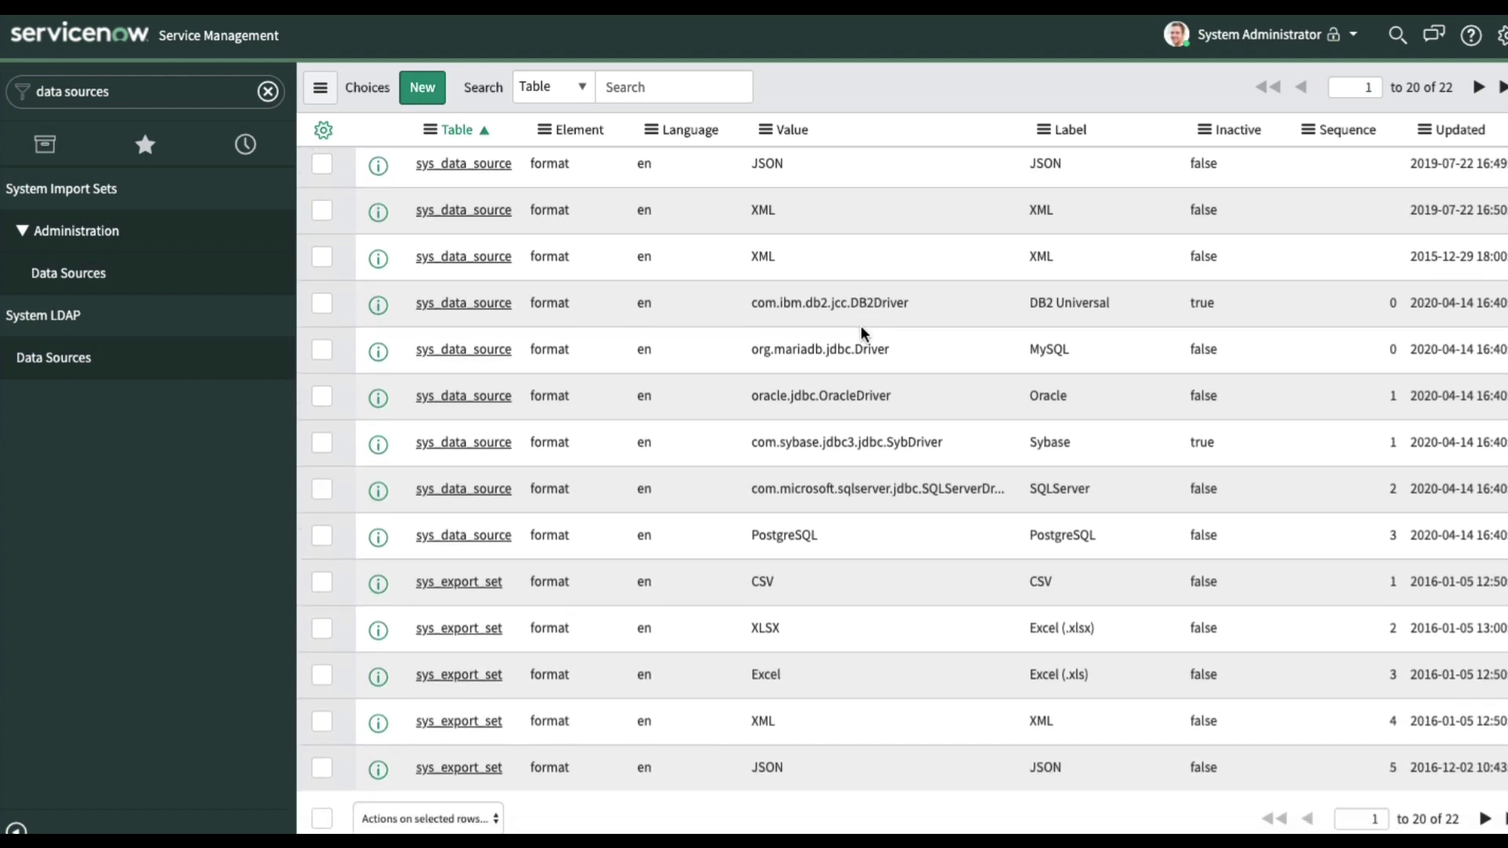
# Inspect the PostgreSQL, SQLServer and DB2 choices, selecting the value com.ibm.db2.jcc.DB2Driver
pyautogui.moveTo(747, 538); pyautogui.dragTo(826, 539)
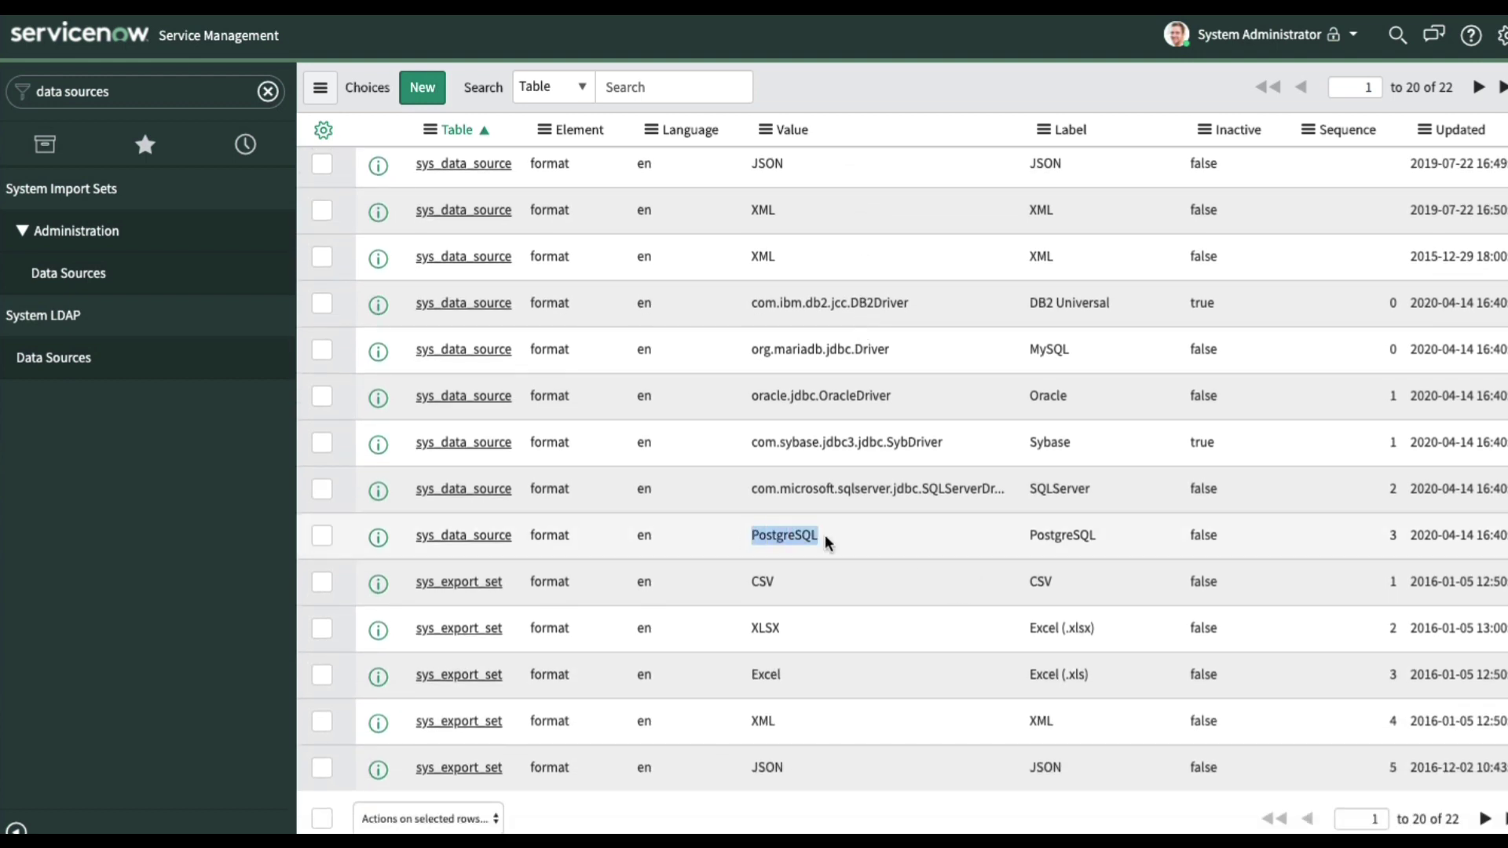
pyautogui.moveTo(1106, 538); pyautogui.dragTo(1025, 538)
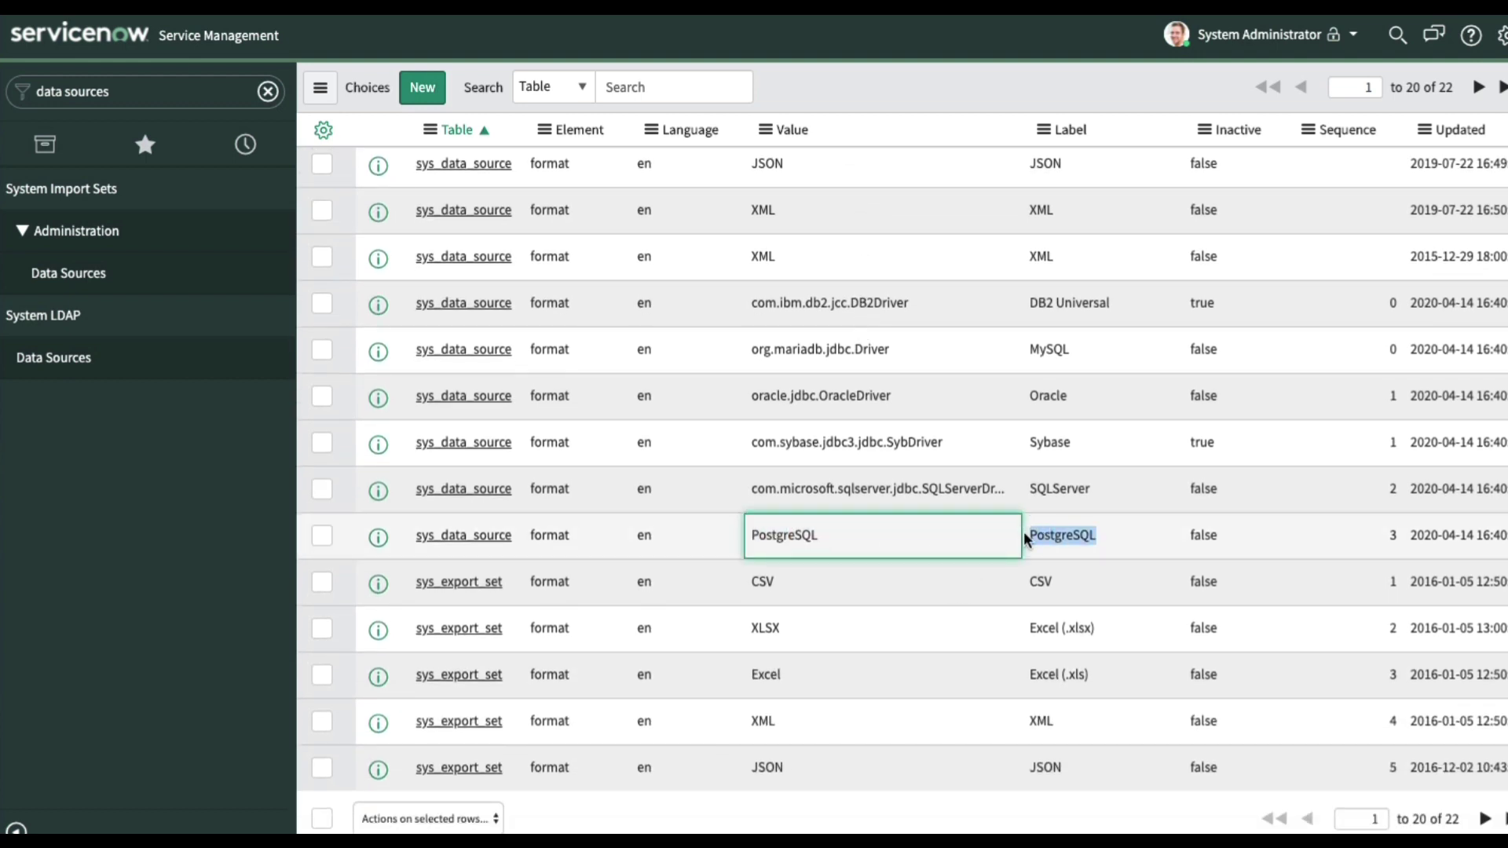
pyautogui.click(1077, 492)
pyautogui.click(1034, 299)
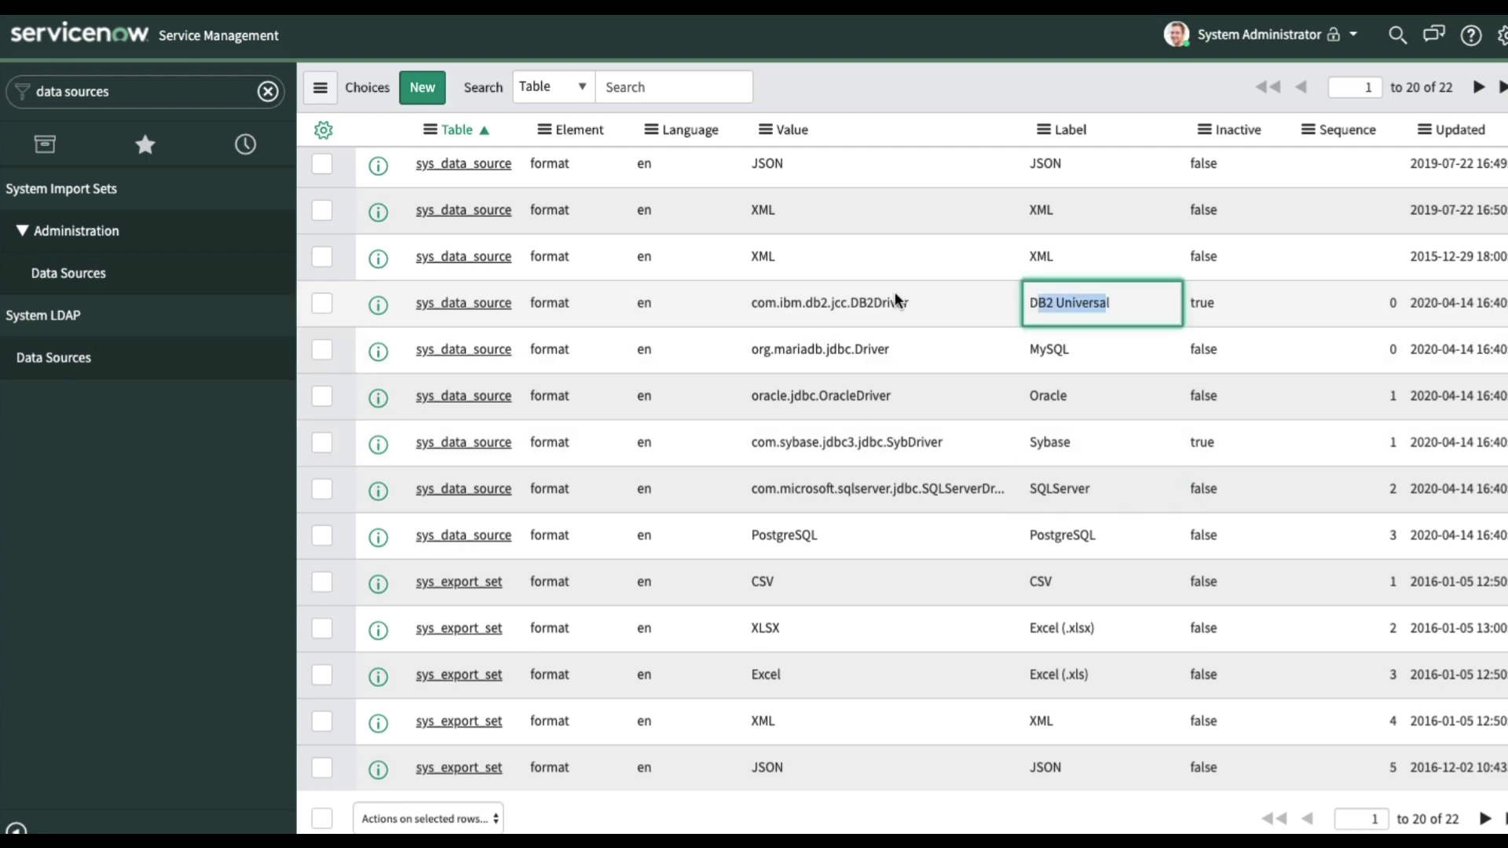
pyautogui.moveTo(758, 303); pyautogui.dragTo(927, 314)
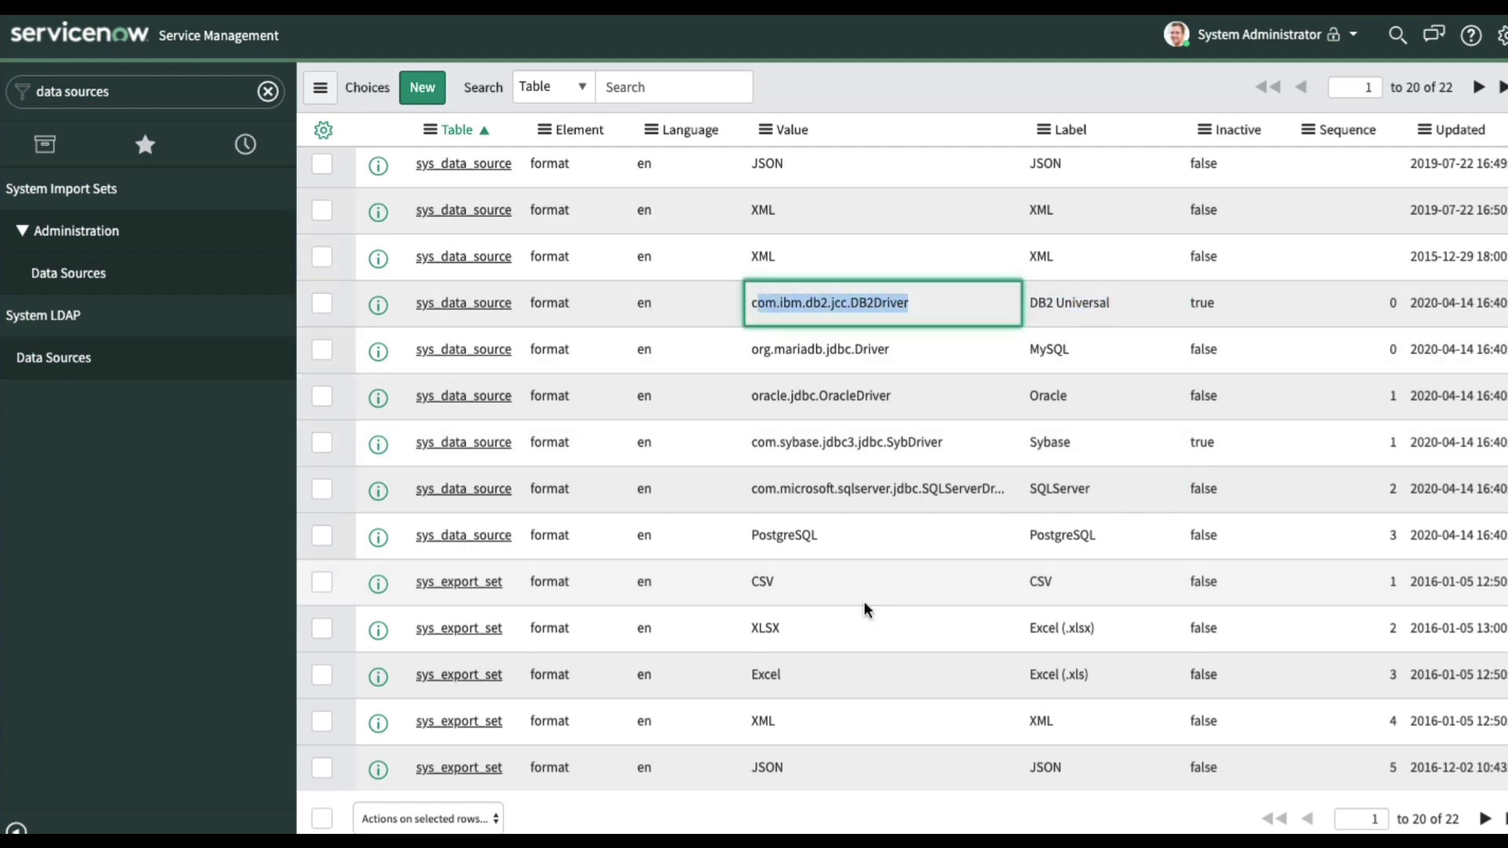
pyautogui.click(865, 309)
pyautogui.moveTo(922, 301); pyautogui.dragTo(743, 301)
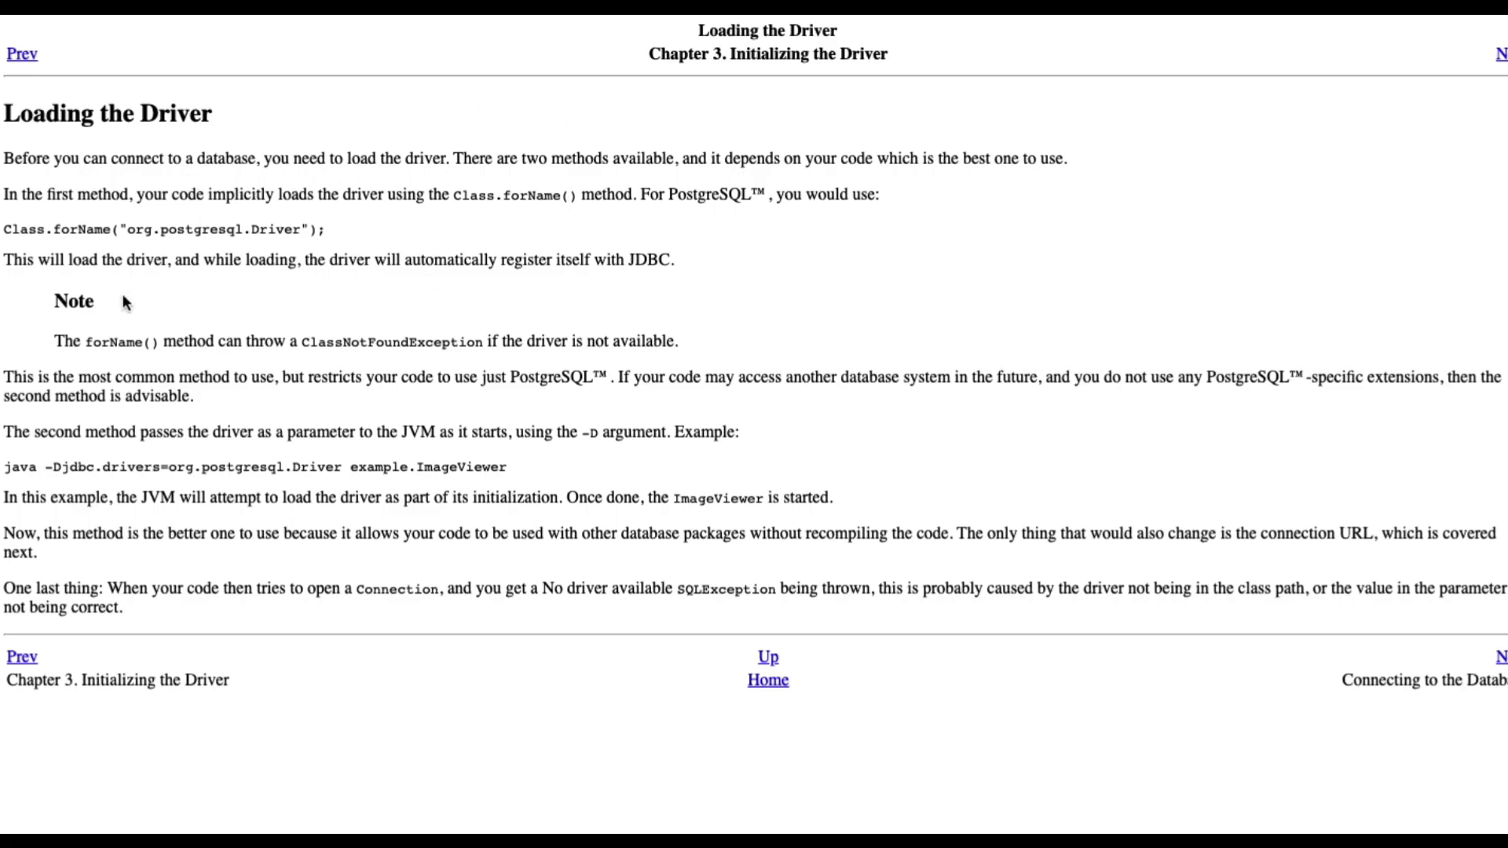
# Select the driver class name org.postgresql.Driver from the Class.forName example
pyautogui.moveTo(124, 227); pyautogui.dragTo(301, 234)
pyautogui.hotkey('ctrl', 'c')
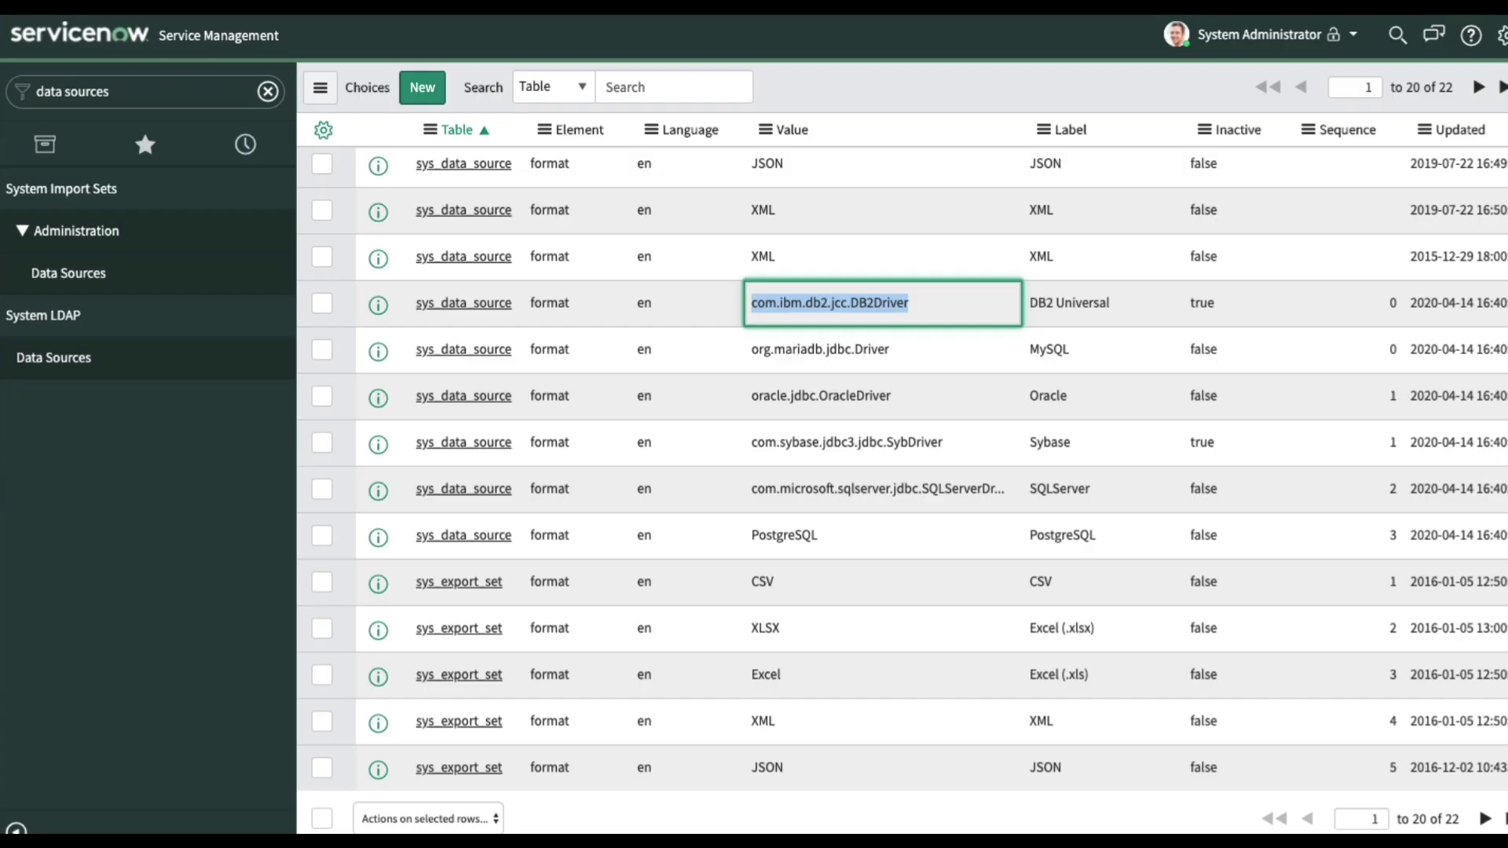
# Set the PostgreSQL Format choice's value to org.postgresql.Driver
pyautogui.click(847, 531)
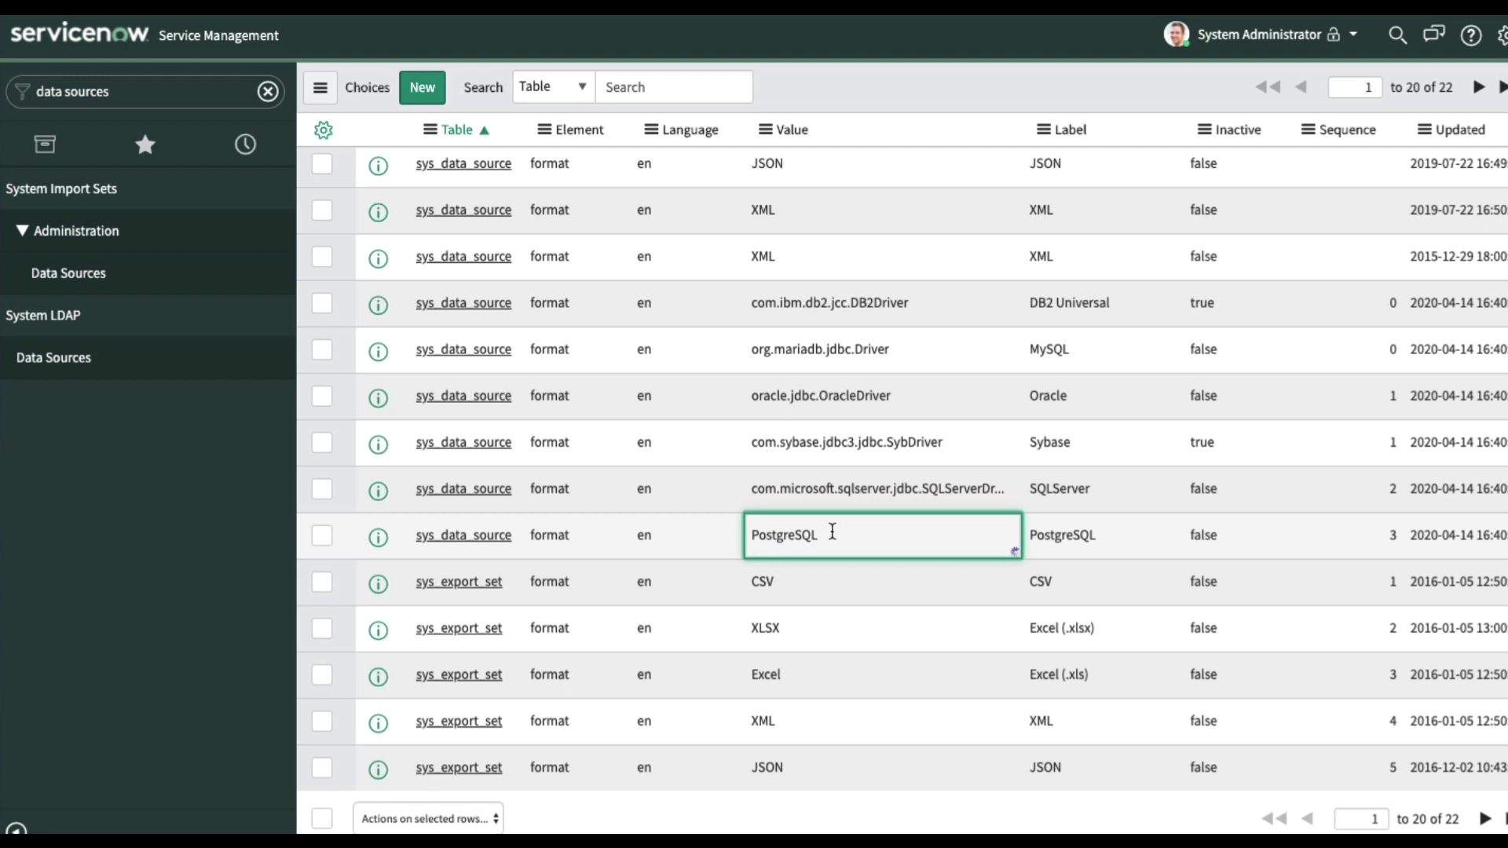
pyautogui.doubleClick(831, 531)
pyautogui.hotkey('ctrl', 'v')
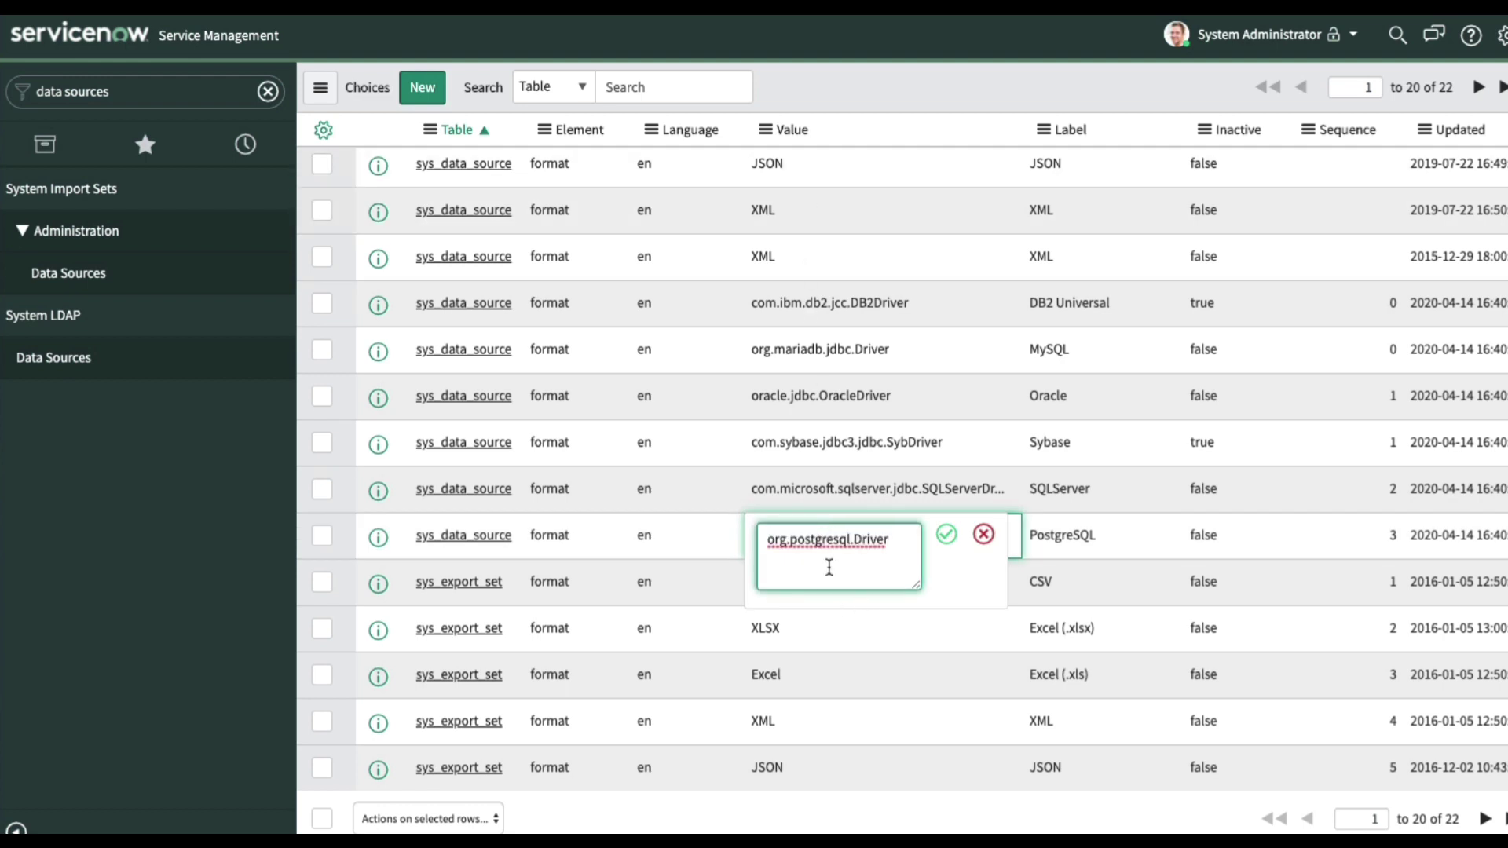
pyautogui.click(948, 535)
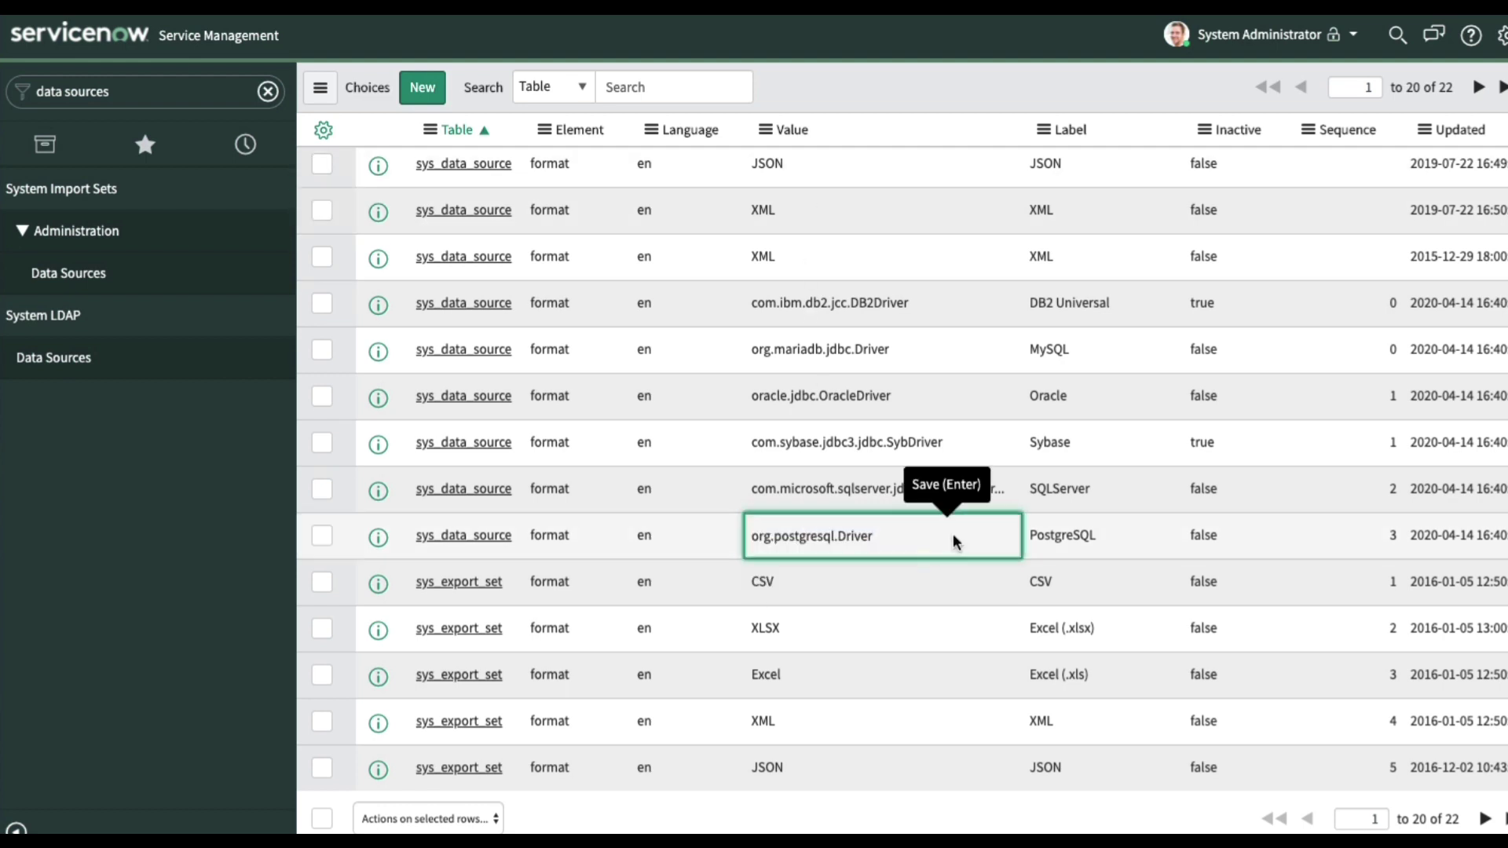
# Open the Example JDBC MySQL Glide.sys_user data source from the Data Sources list
pyautogui.click(120, 271)
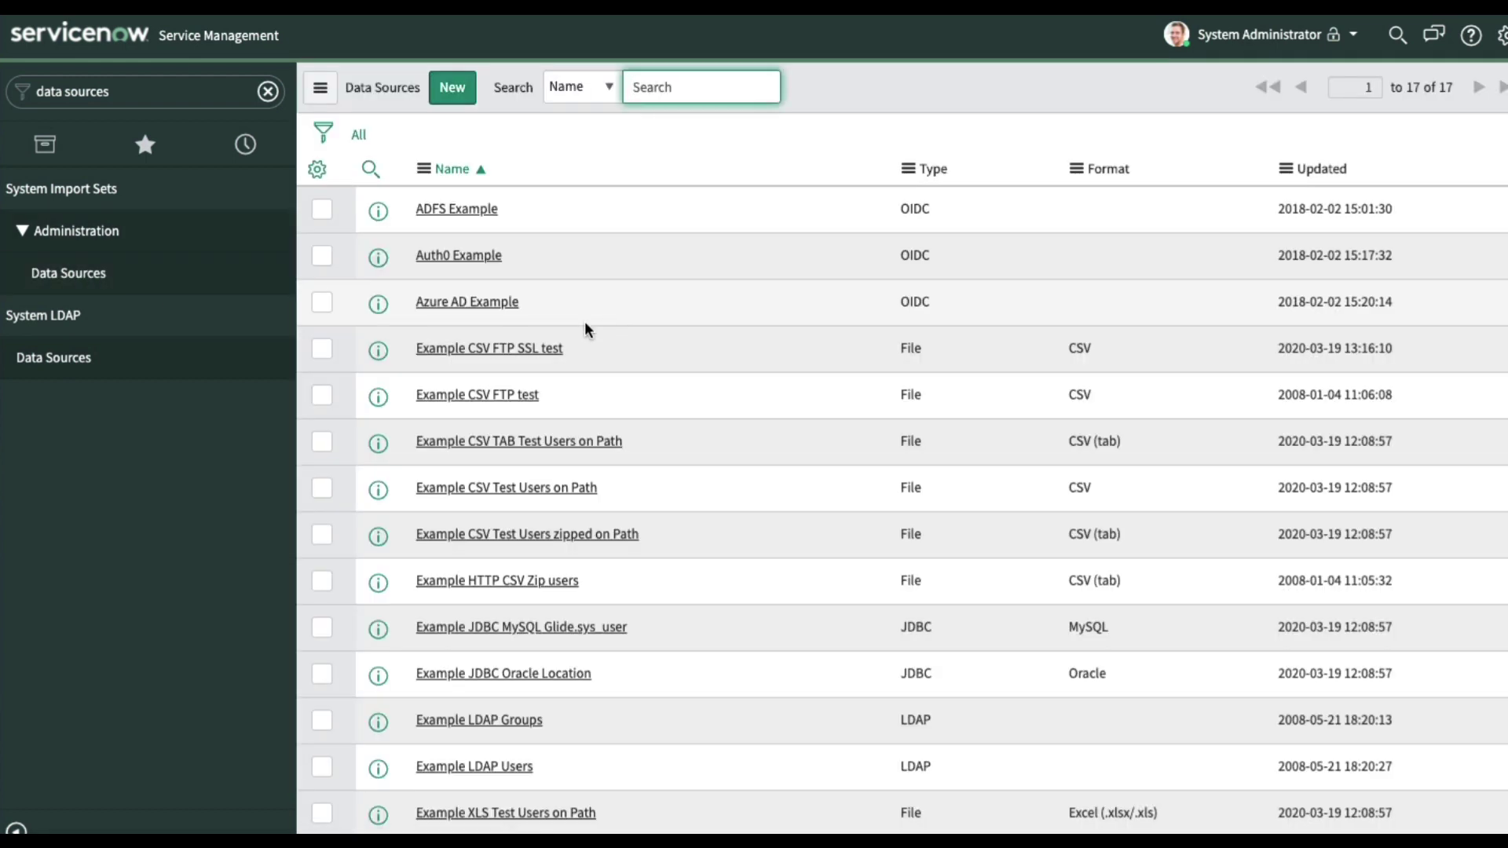
pyautogui.scroll(-1, 507, 629)
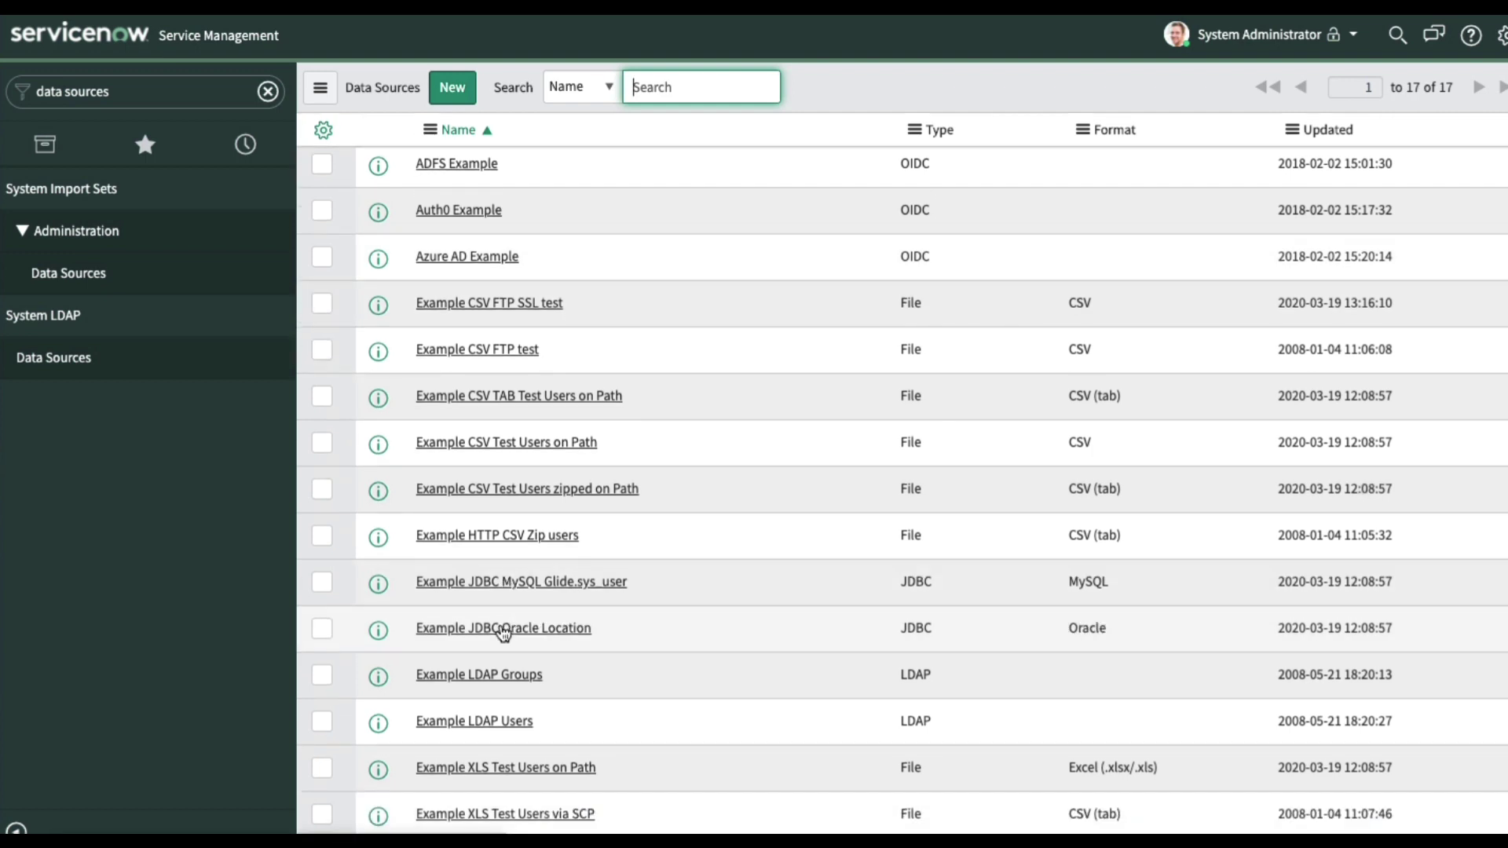
pyautogui.click(497, 588)
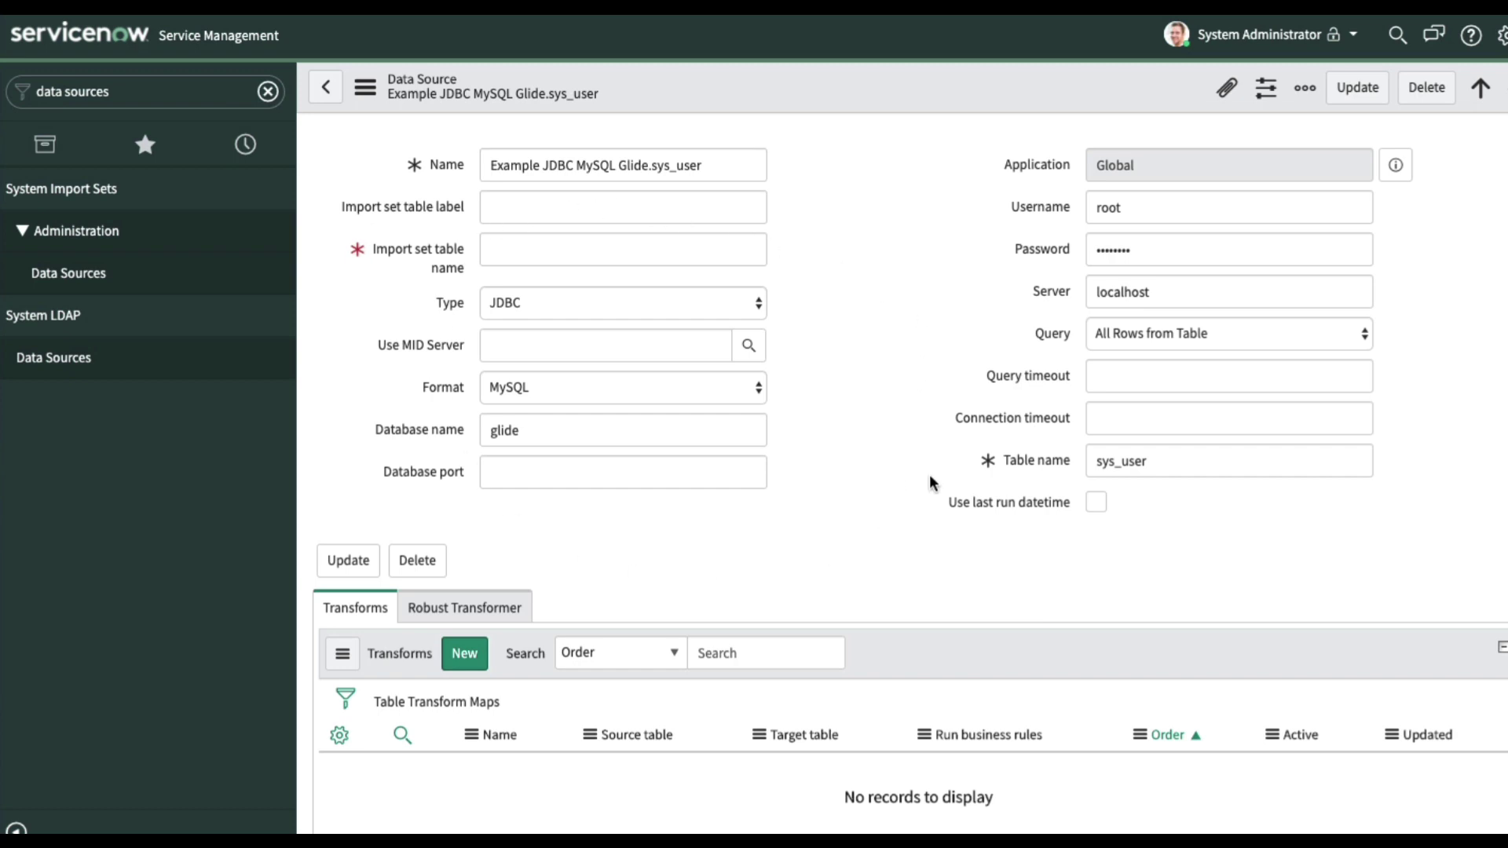
# Show the MySQL data source's XML and select its connection_url value jdbc:mysql://localhost/glide
pyautogui.rightClick(820, 86)
pyautogui.click(894, 393)
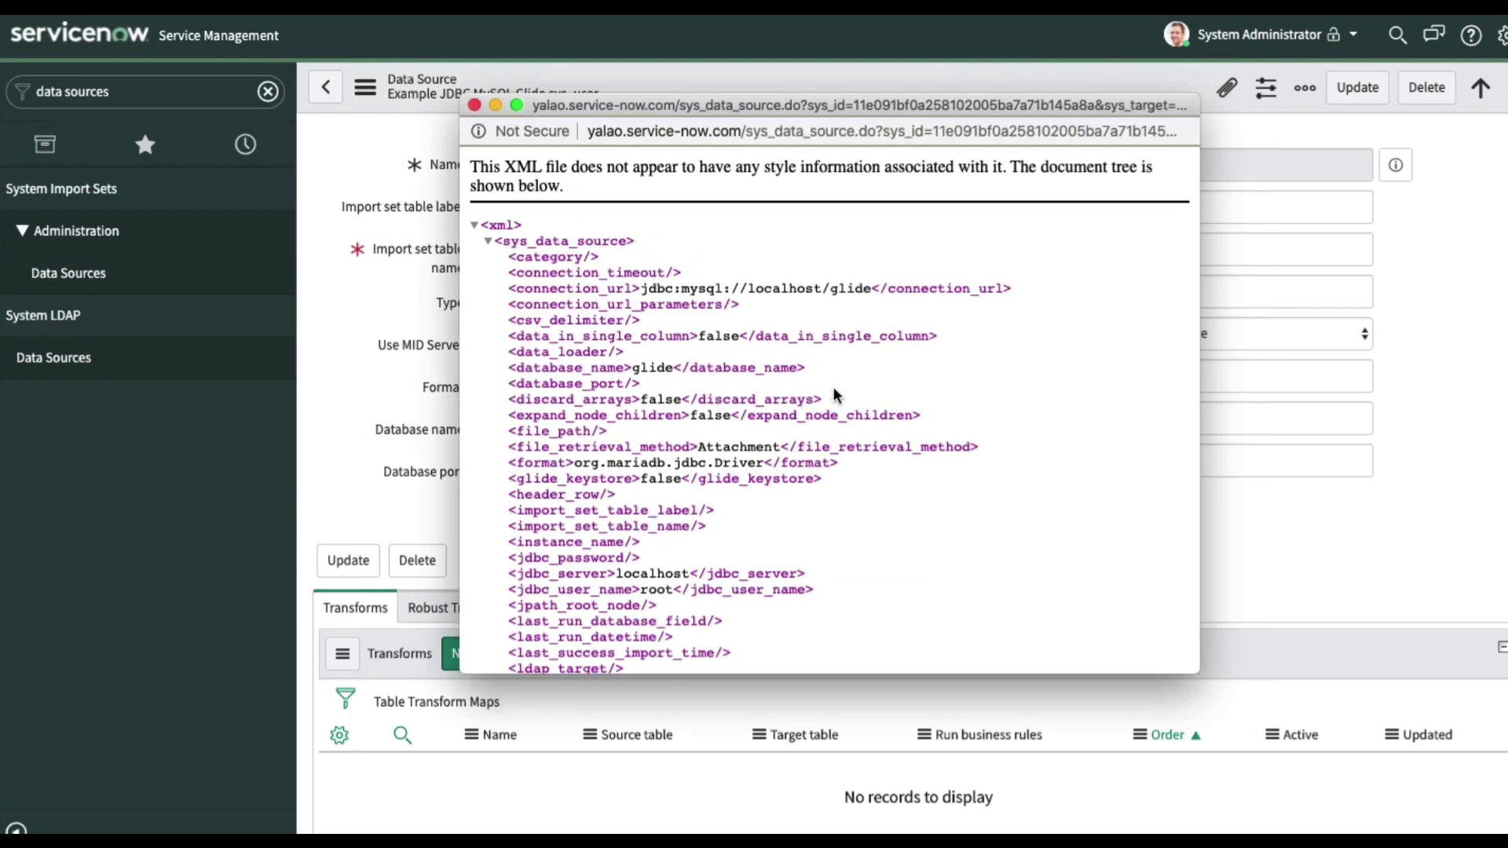
pyautogui.press('super+f')
pyautogui.doubleClick(566, 288)
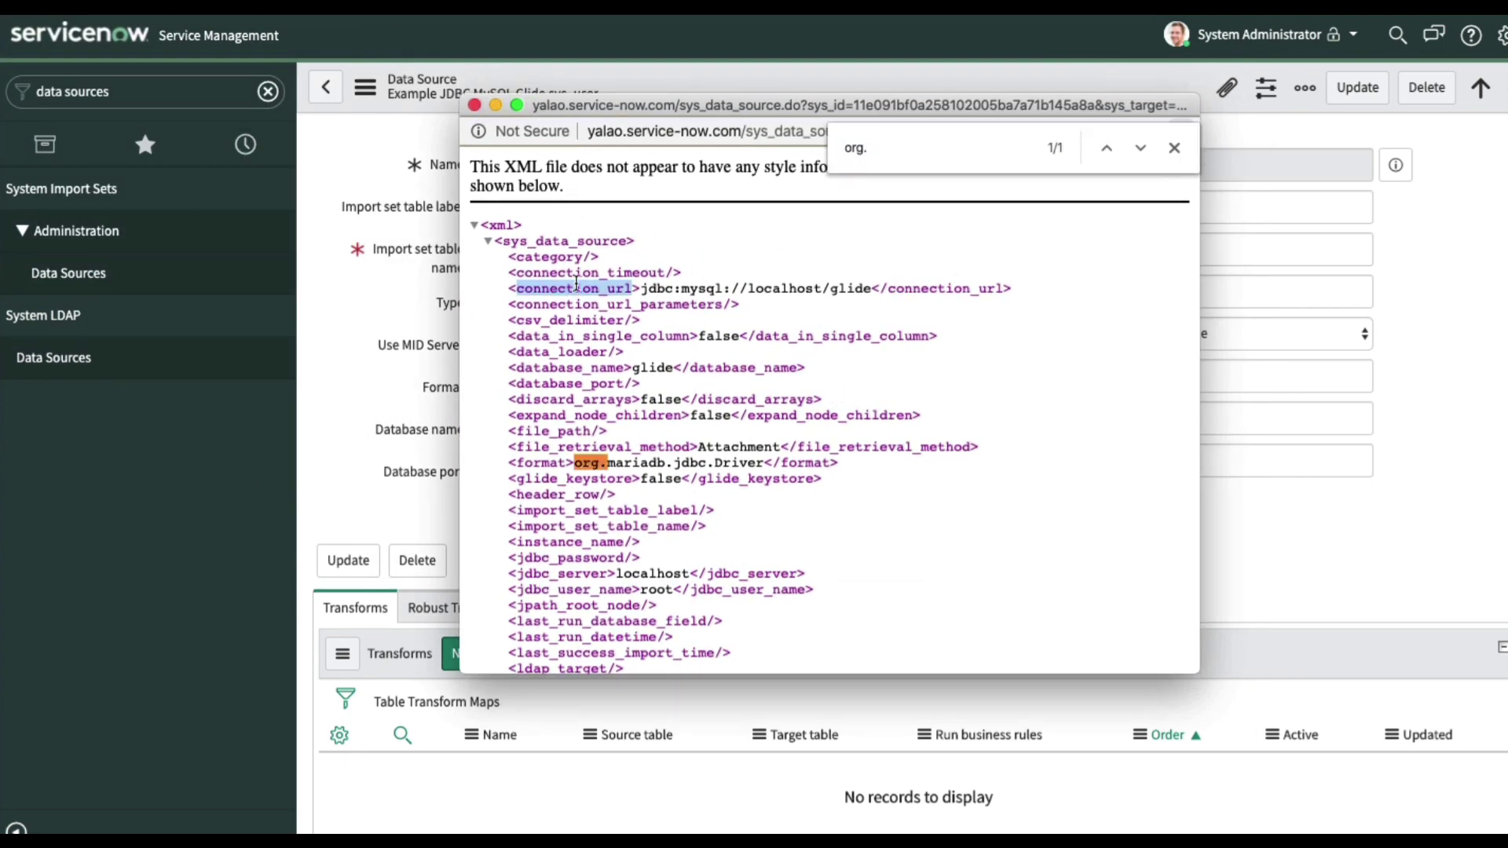
pyautogui.press('Escape')
pyautogui.moveTo(642, 288); pyautogui.dragTo(871, 293)
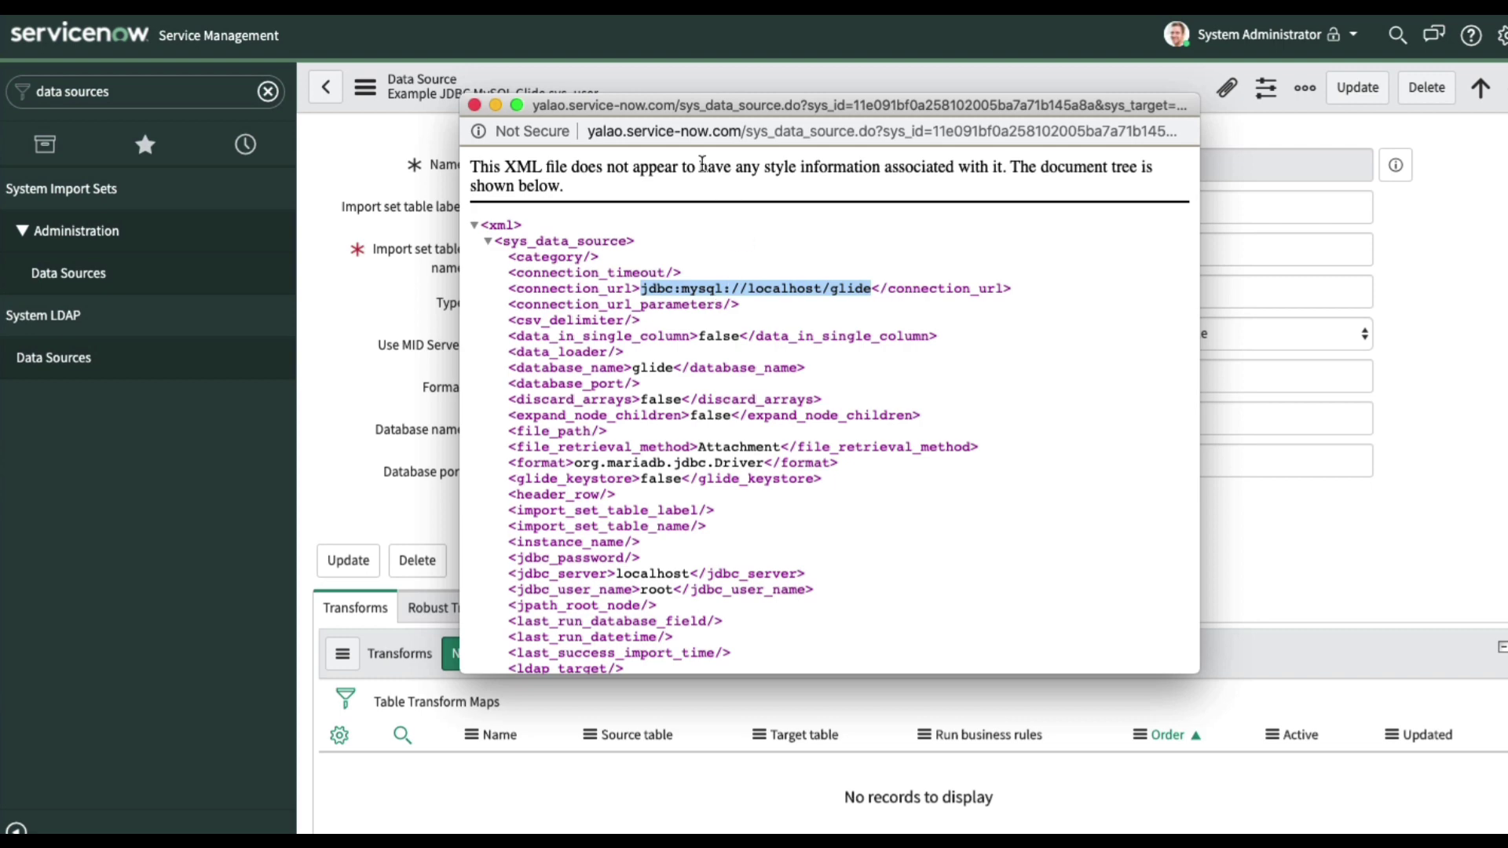
# Leave the XML view and select the jdbc:postgresql://host:port/database form in the PostgreSQL JDBC docs
pyautogui.click(473, 104)
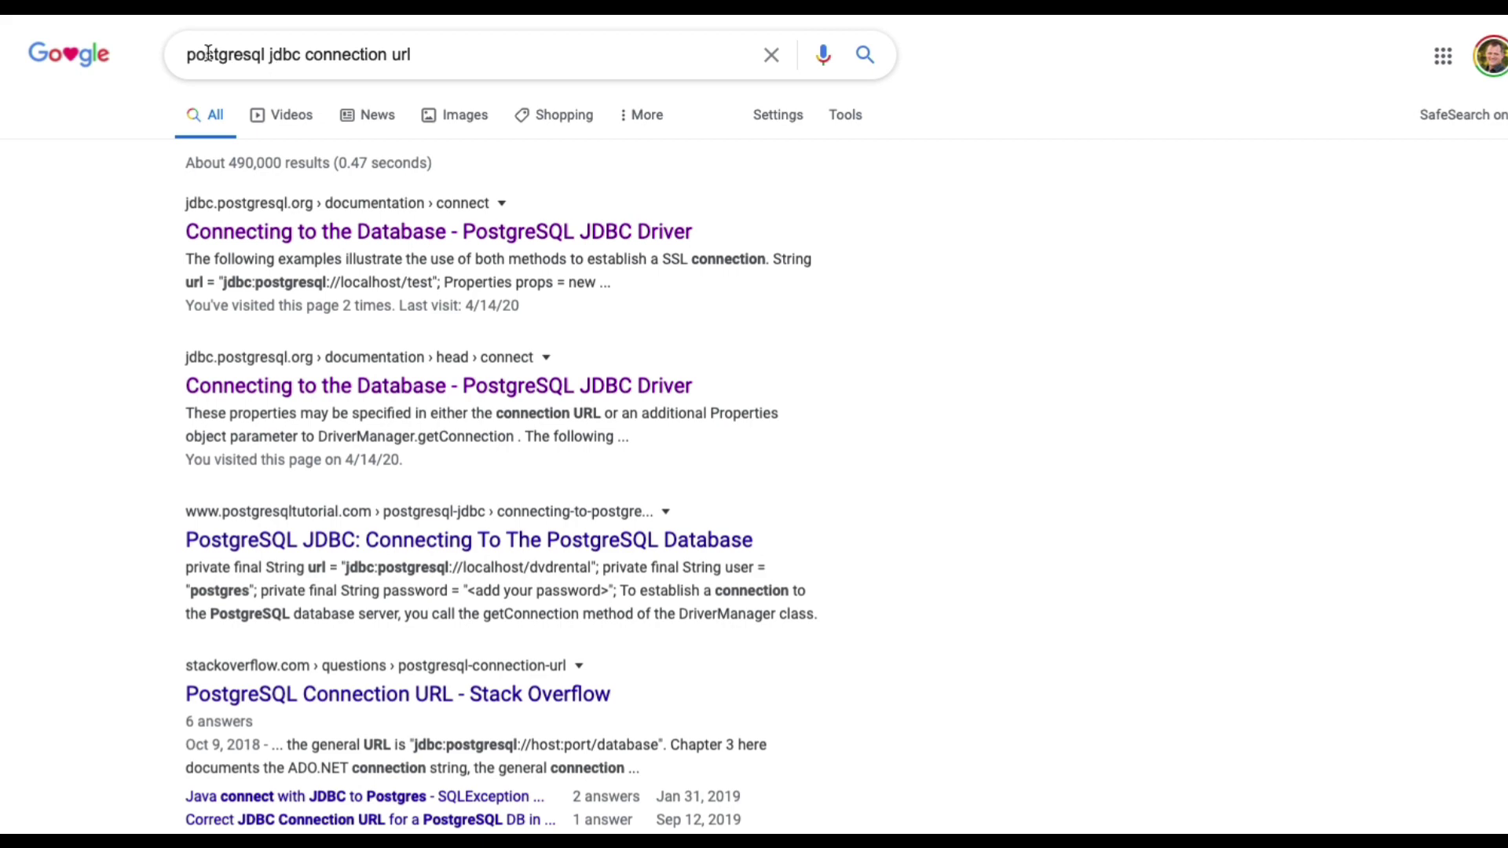
pyautogui.click(369, 237)
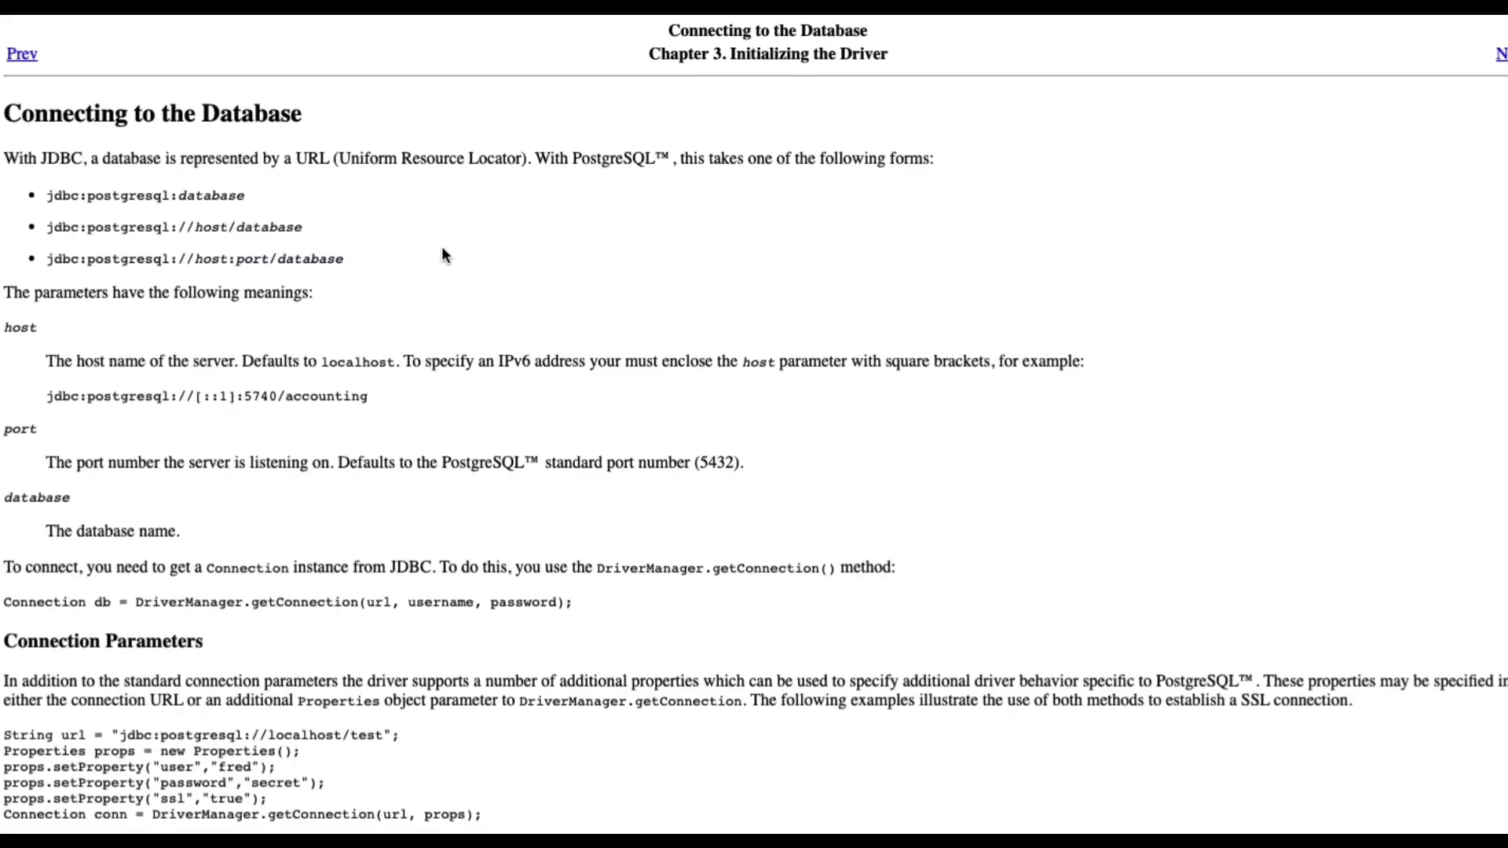
pyautogui.moveTo(347, 262); pyautogui.dragTo(46, 264)
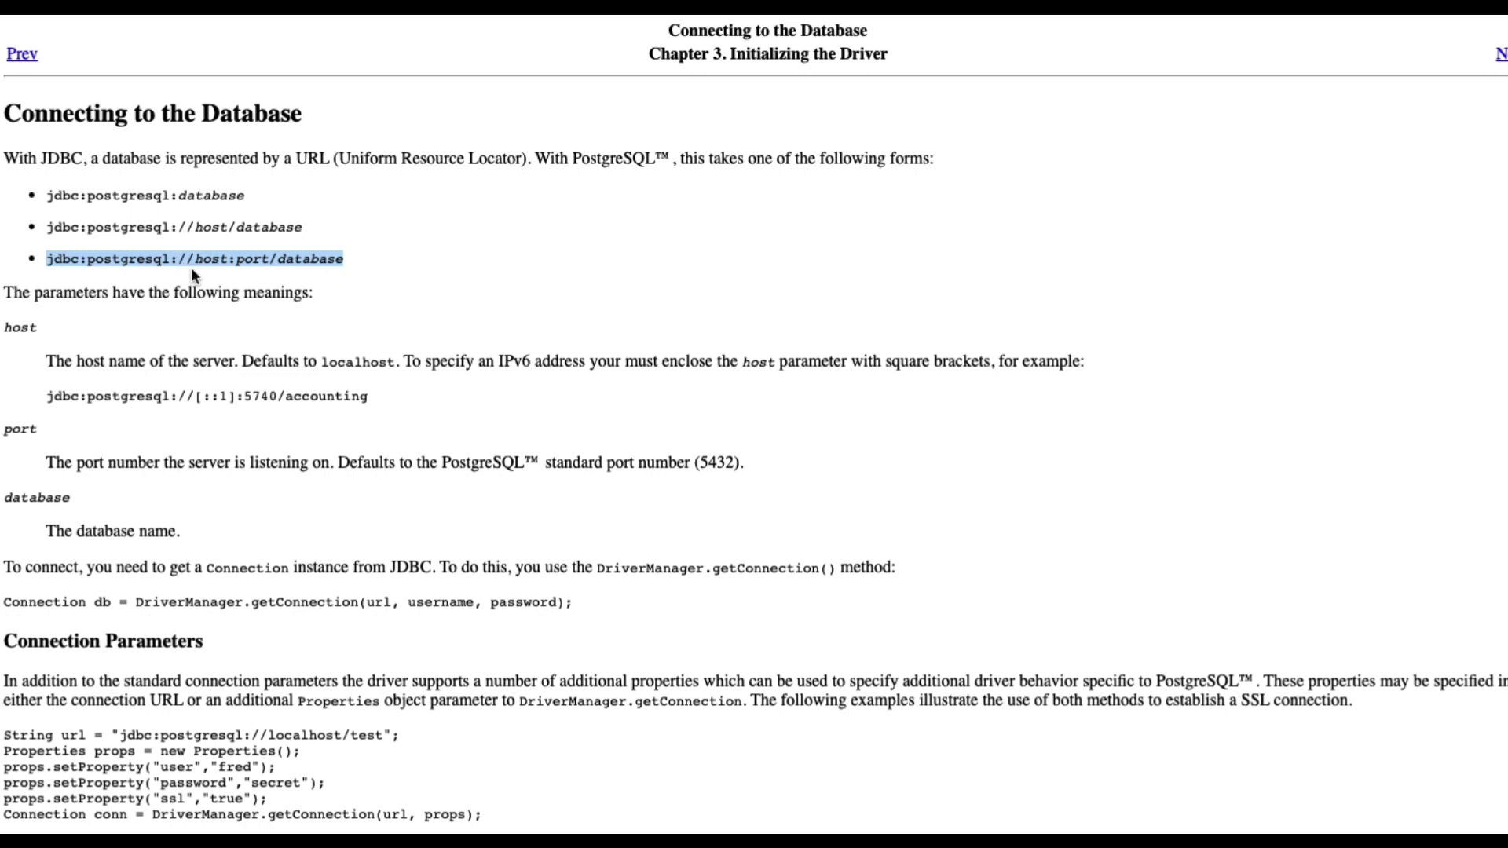
pyautogui.scroll(-1, 615, 498)
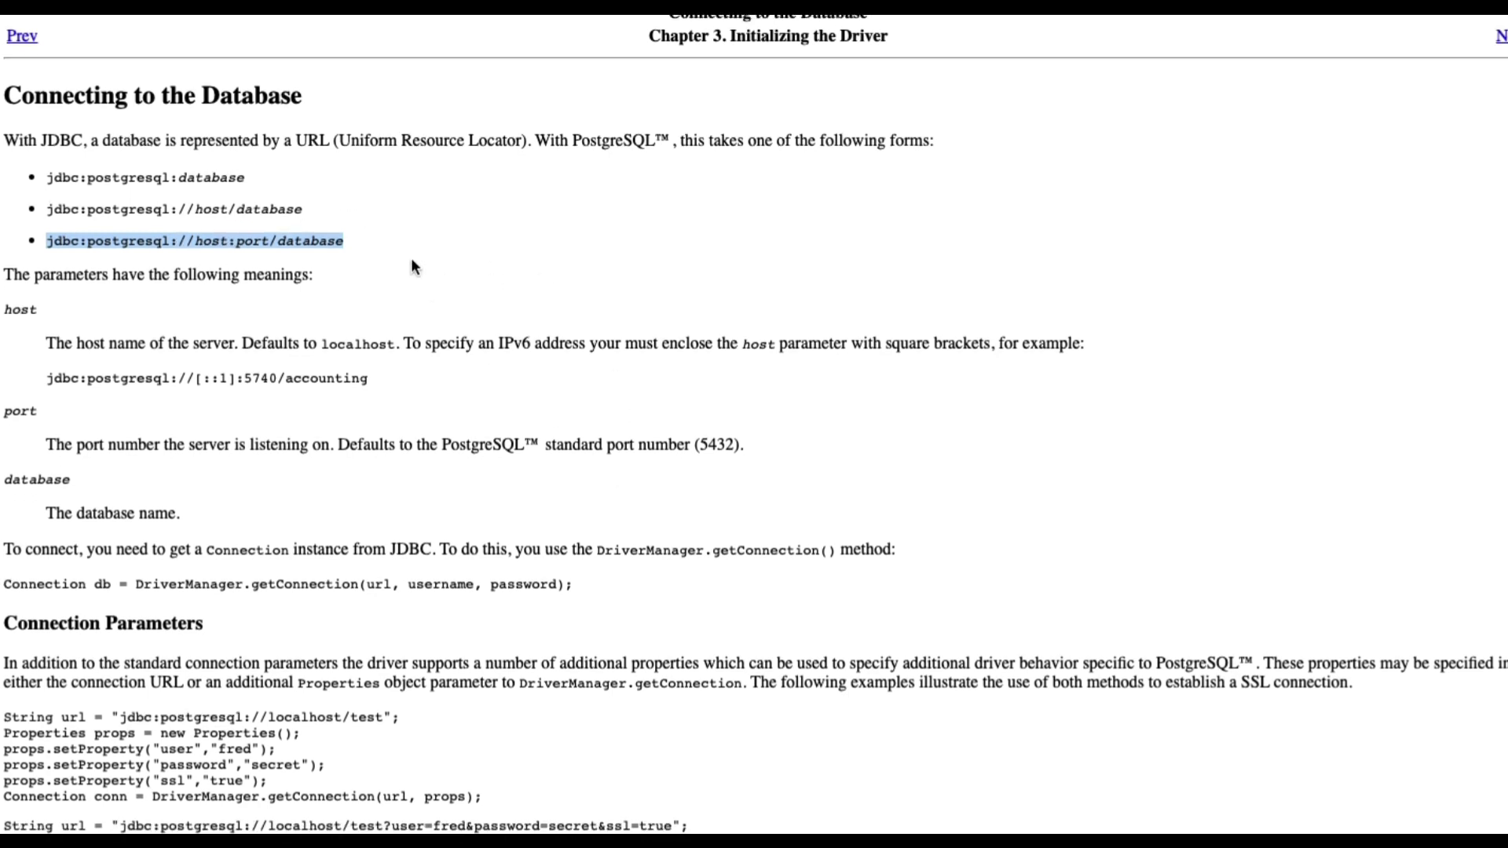
pyautogui.moveTo(385, 238); pyautogui.dragTo(44, 241)
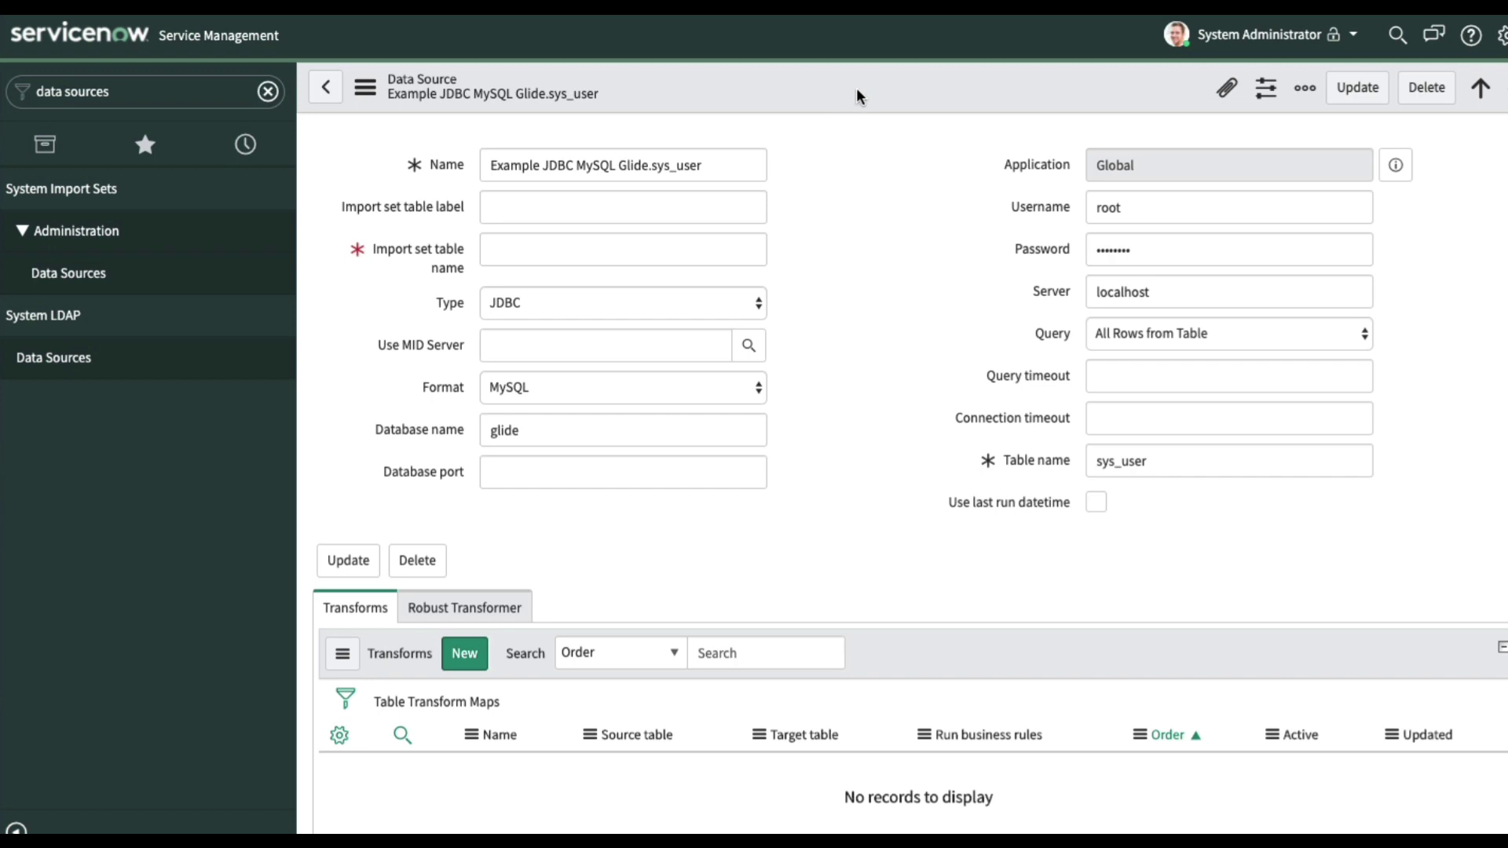
# Create Data Source business rule 'Set PostgreSQL Connection String', marked Advanced, running on Insert and Update
pyautogui.rightClick(856, 86)
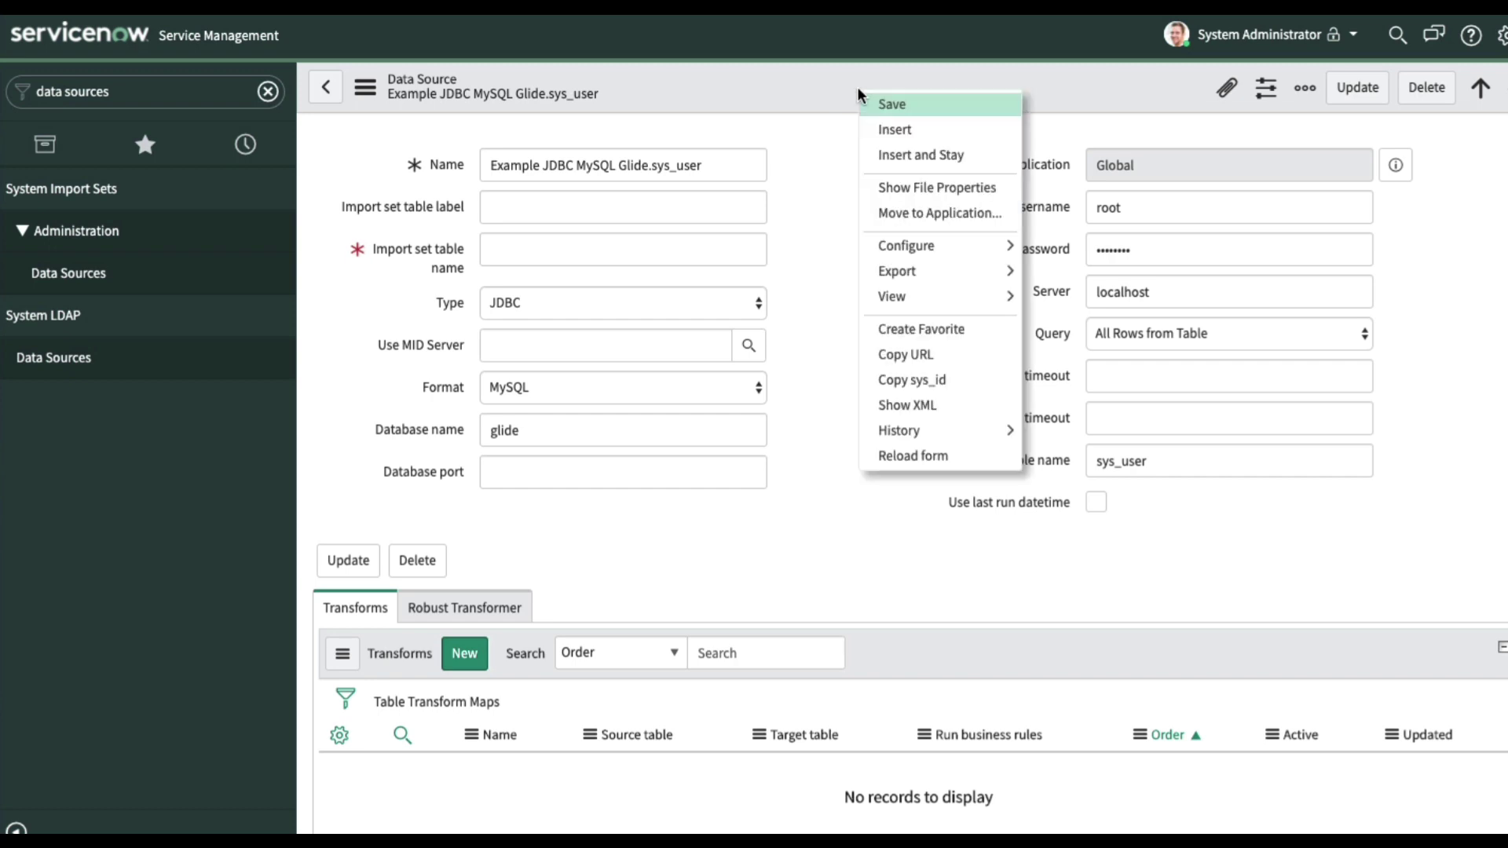
pyautogui.moveTo(927, 246)
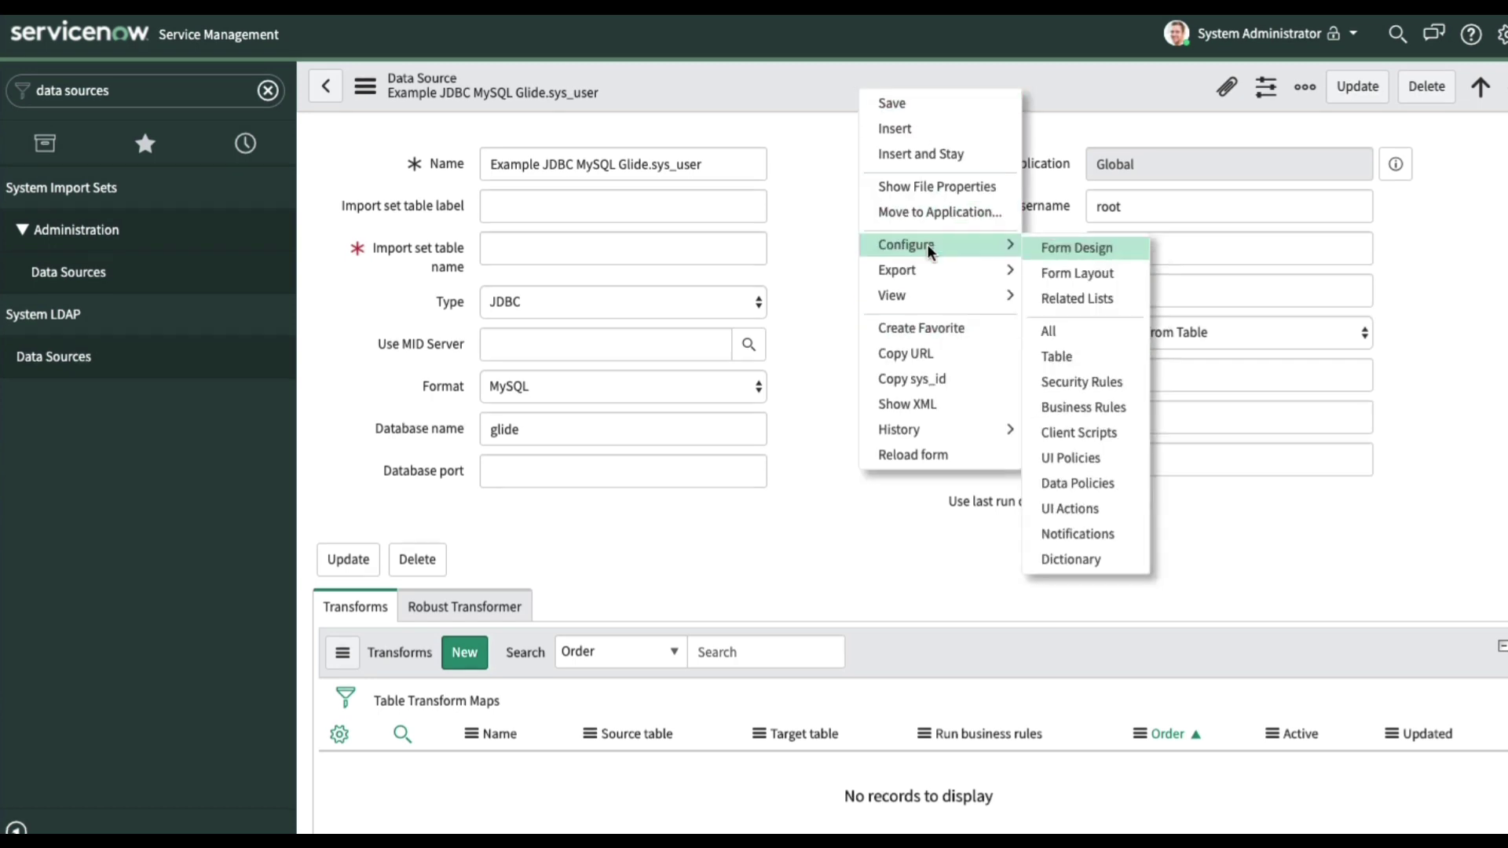
pyautogui.click(1063, 407)
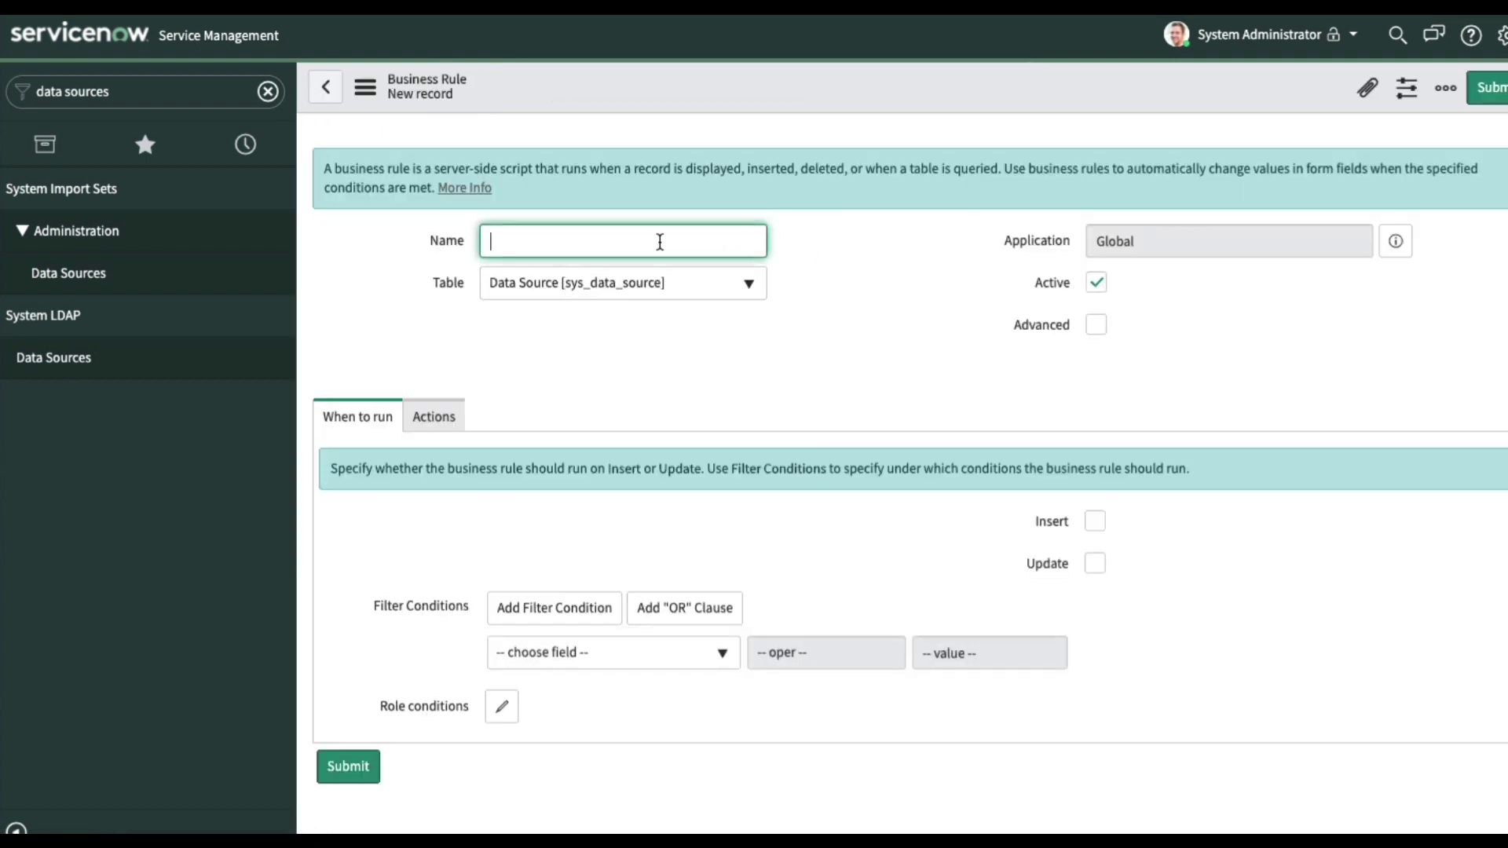
pyautogui.write('Set PostgreSQL Connection String')
pyautogui.click(1097, 324)
pyautogui.click(1096, 522)
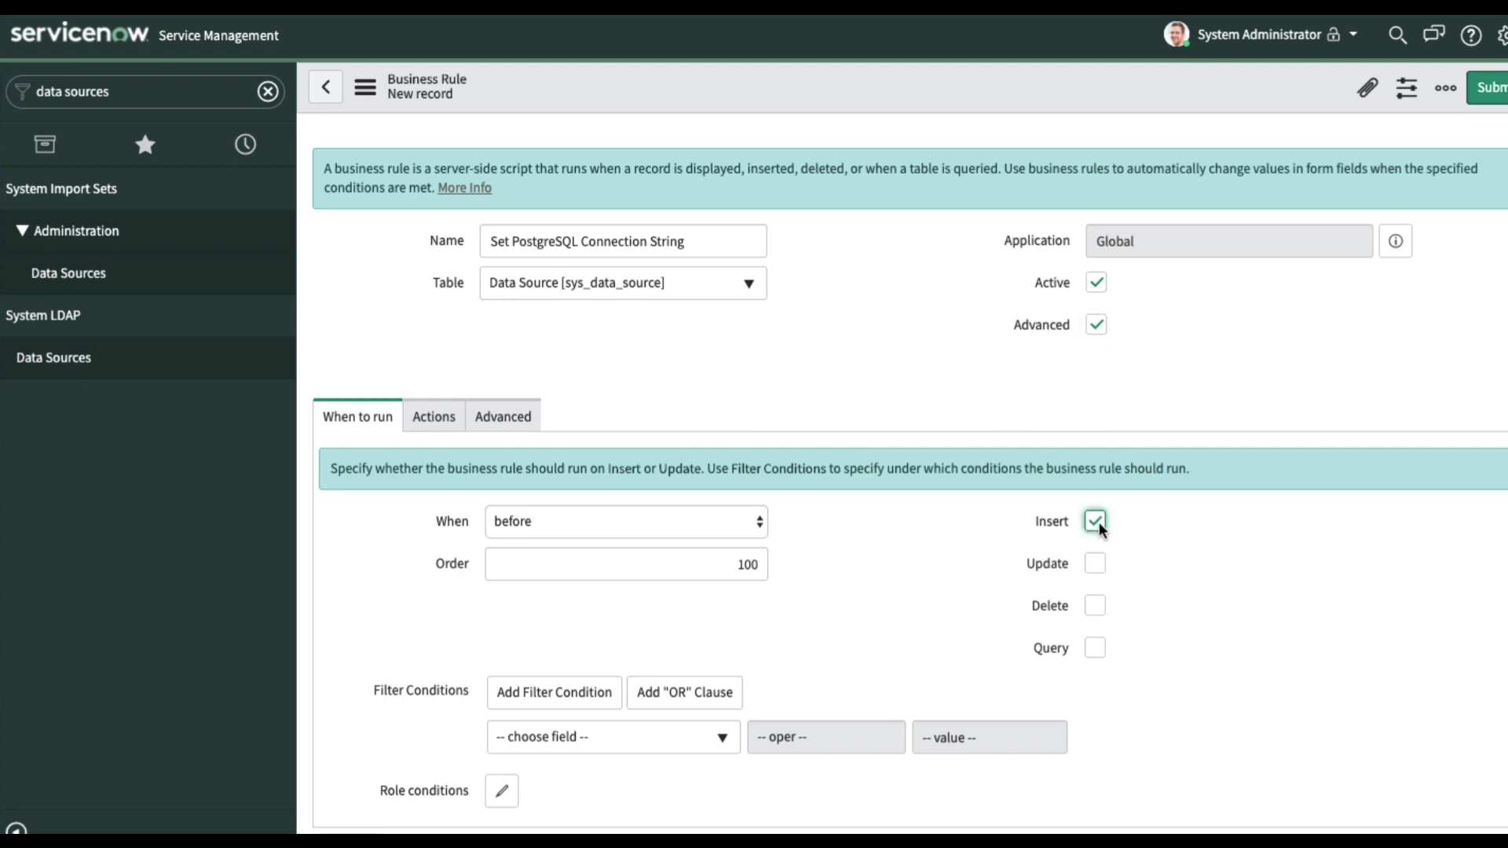
pyautogui.click(1096, 564)
pyautogui.scroll(-1, 592, 624)
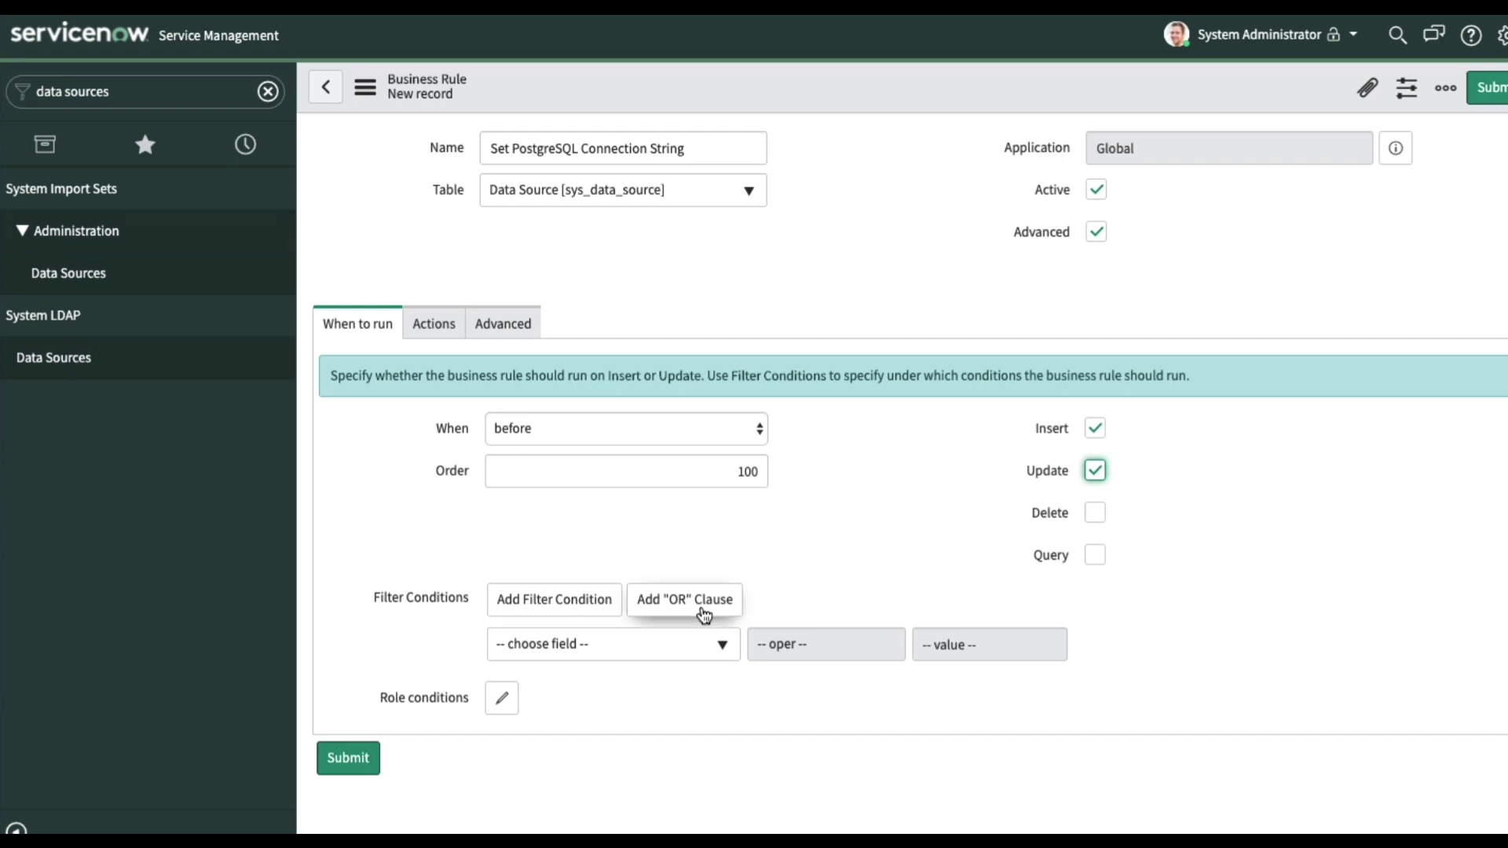
# Add the filter condition Type is JDBC
pyautogui.click(629, 644)
pyautogui.write('type')
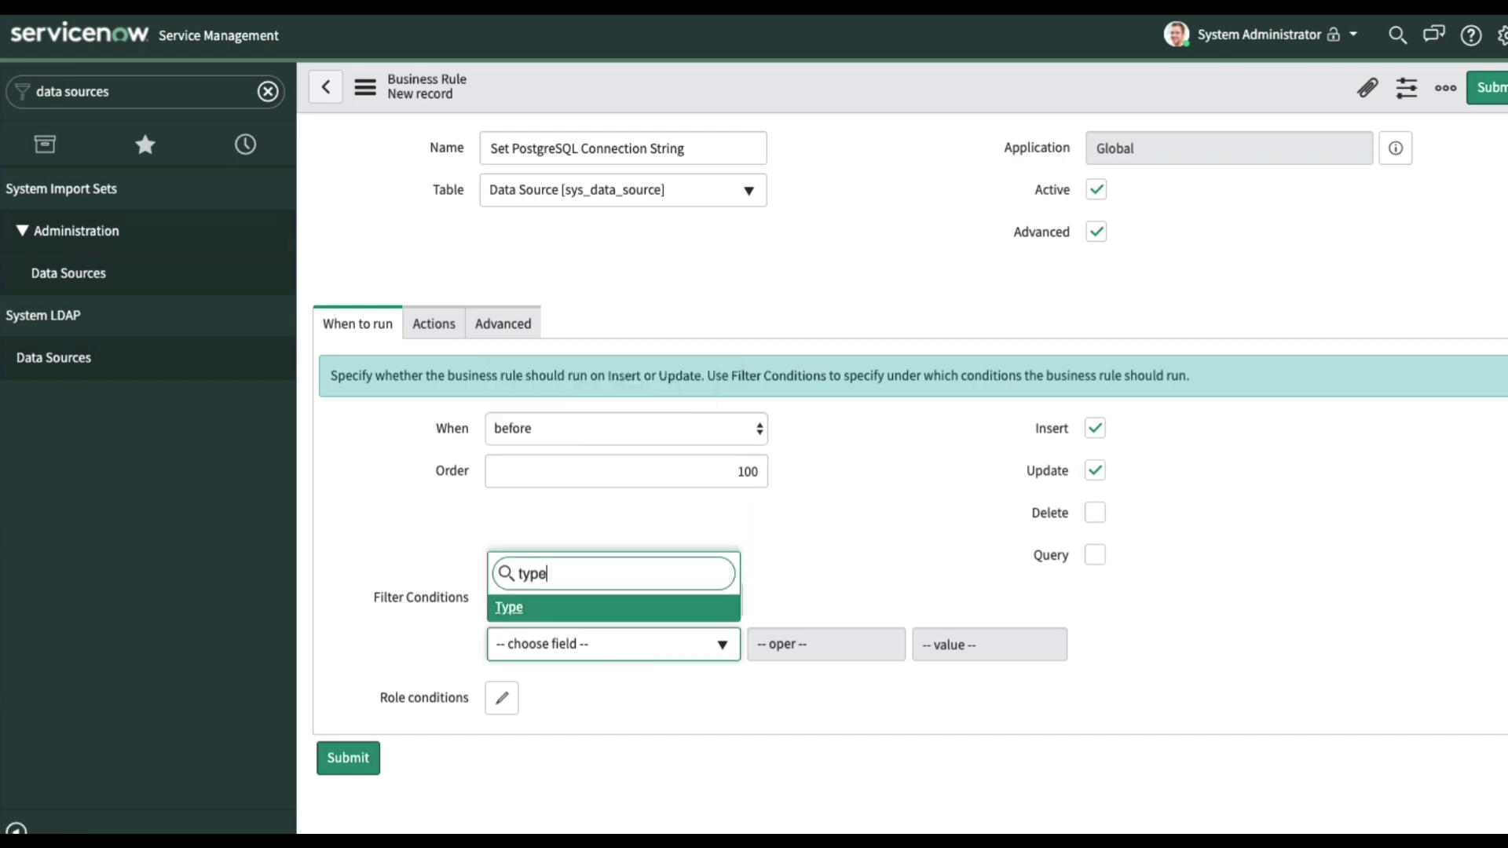
pyautogui.press('Return')
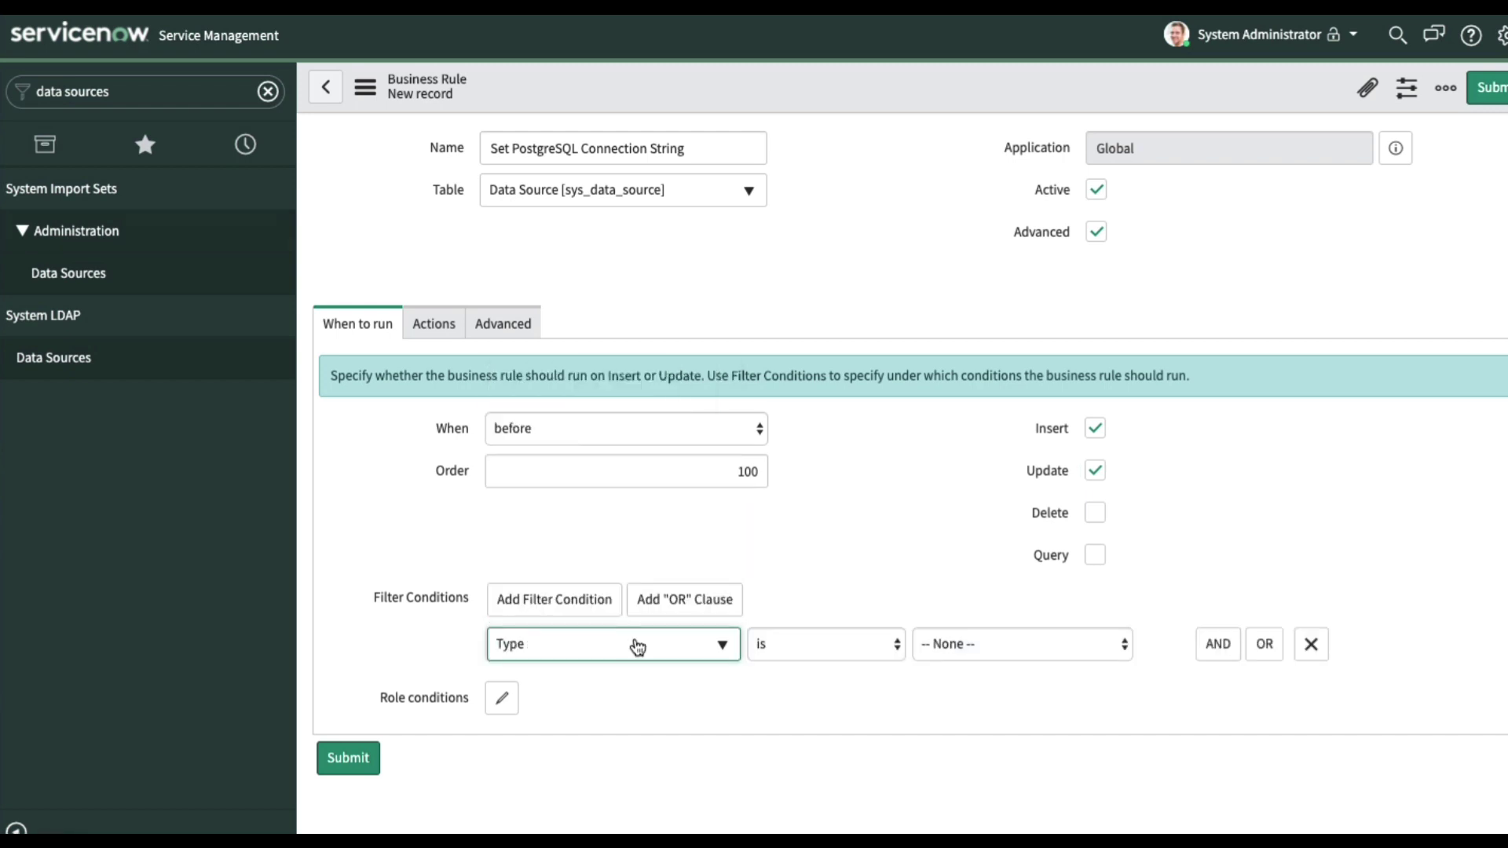
pyautogui.click(990, 643)
pyautogui.click(985, 681)
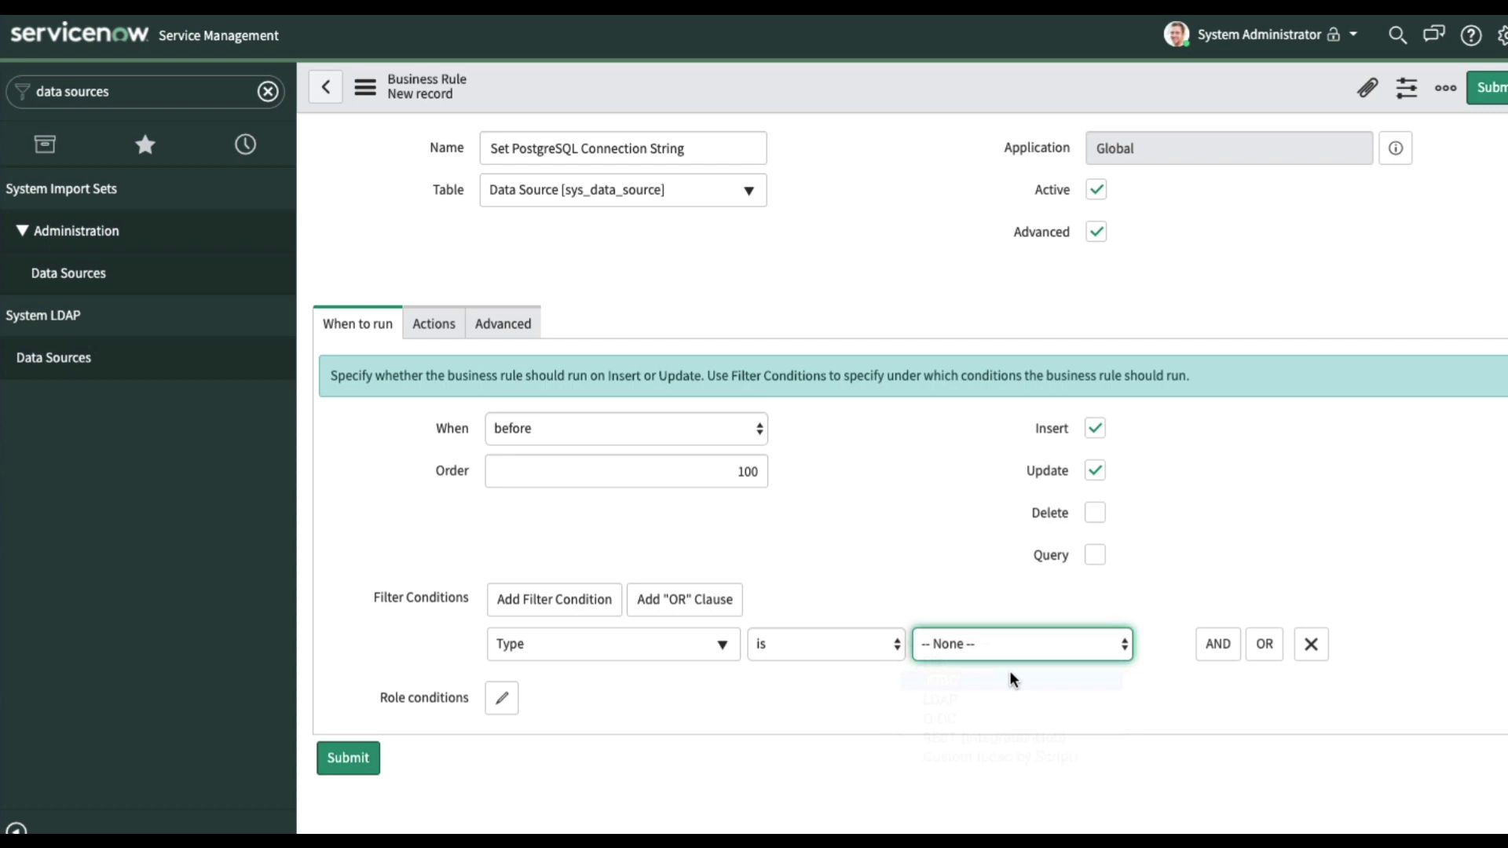
# Add a second required condition: Format is PostgreSQL
pyautogui.click(1218, 644)
pyautogui.click(684, 724)
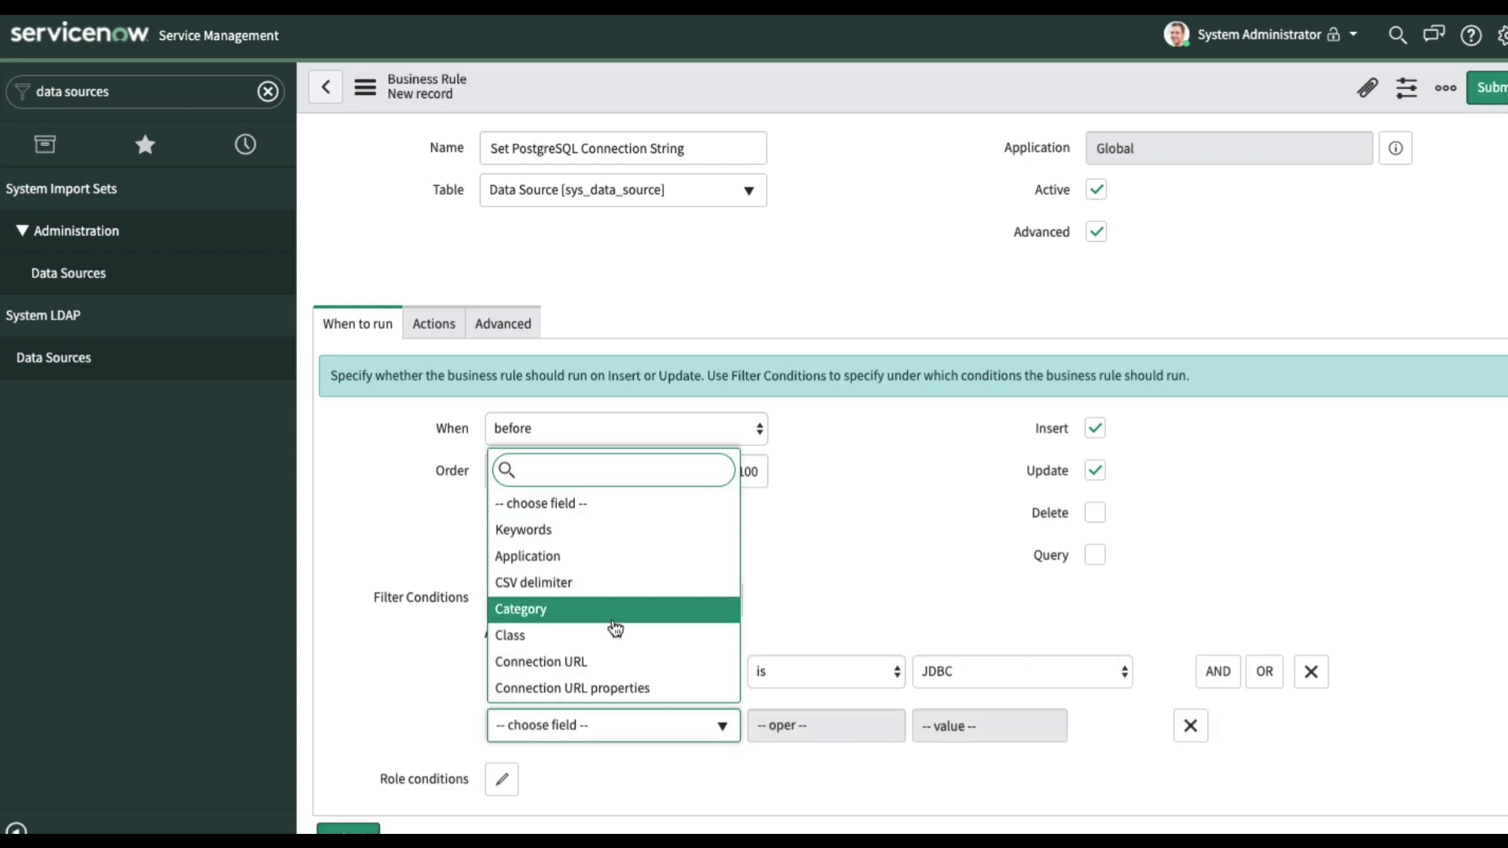
pyautogui.write('format')
pyautogui.press('Return')
pyautogui.click(967, 717)
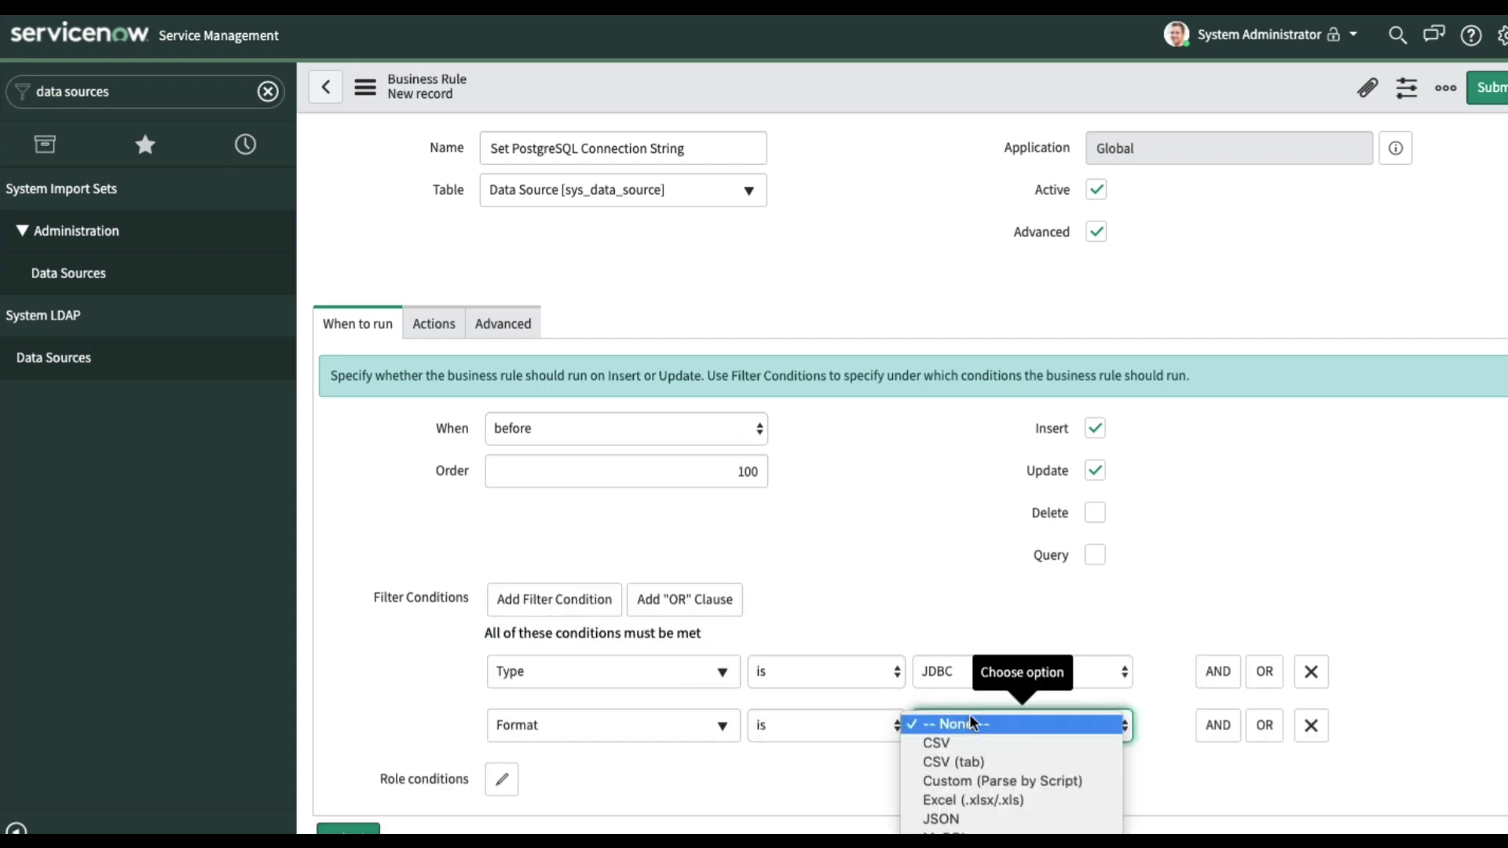
pyautogui.click(1009, 778)
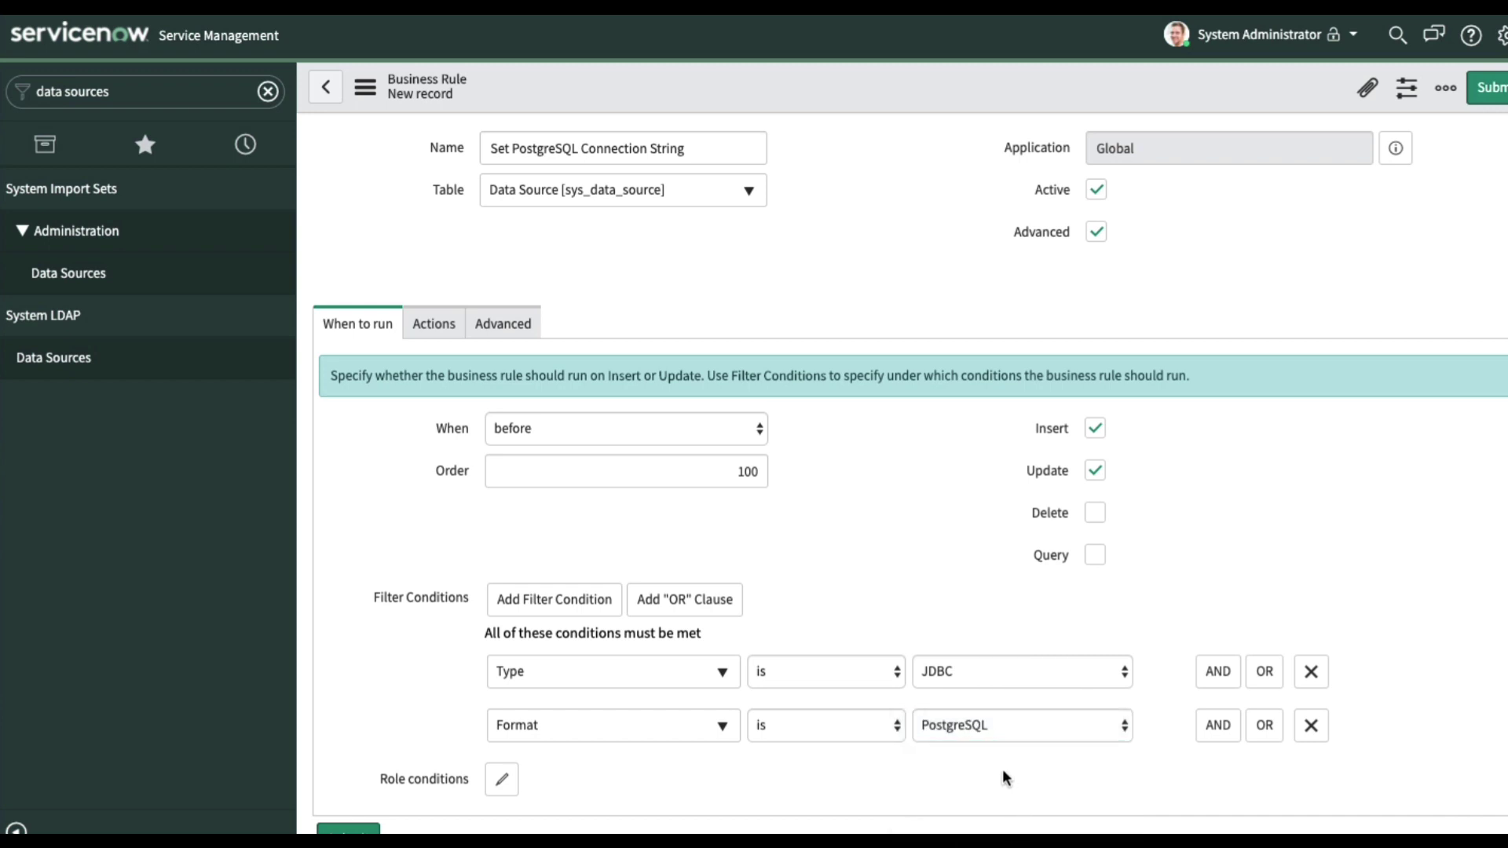
pyautogui.scroll(-3, 1002, 770)
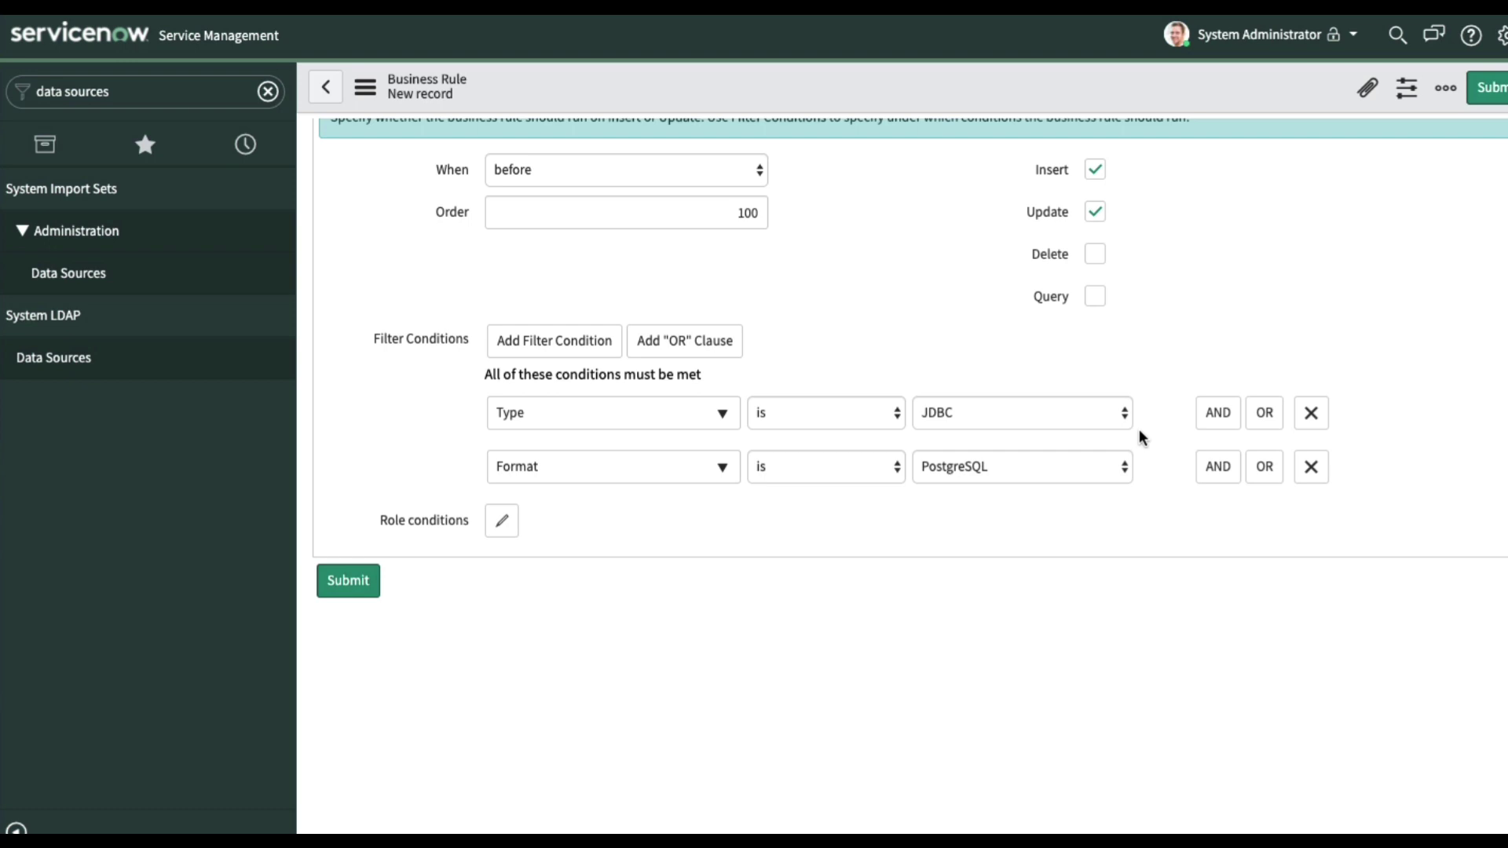
# Add an AND condition: Server (jdbc_server) changes
pyautogui.click(1222, 472)
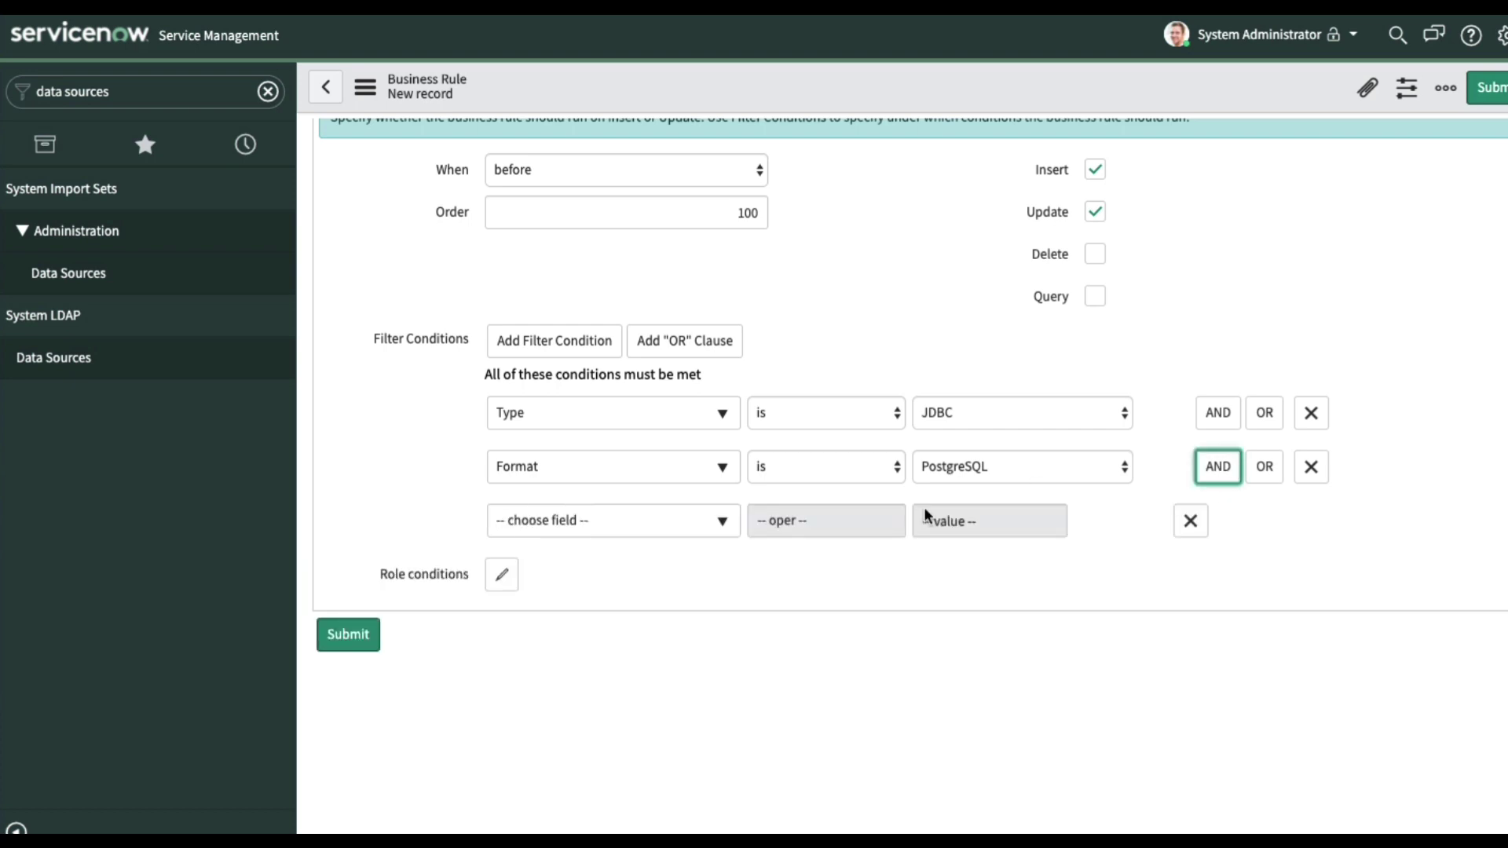
pyautogui.click(632, 525)
pyautogui.write('server')
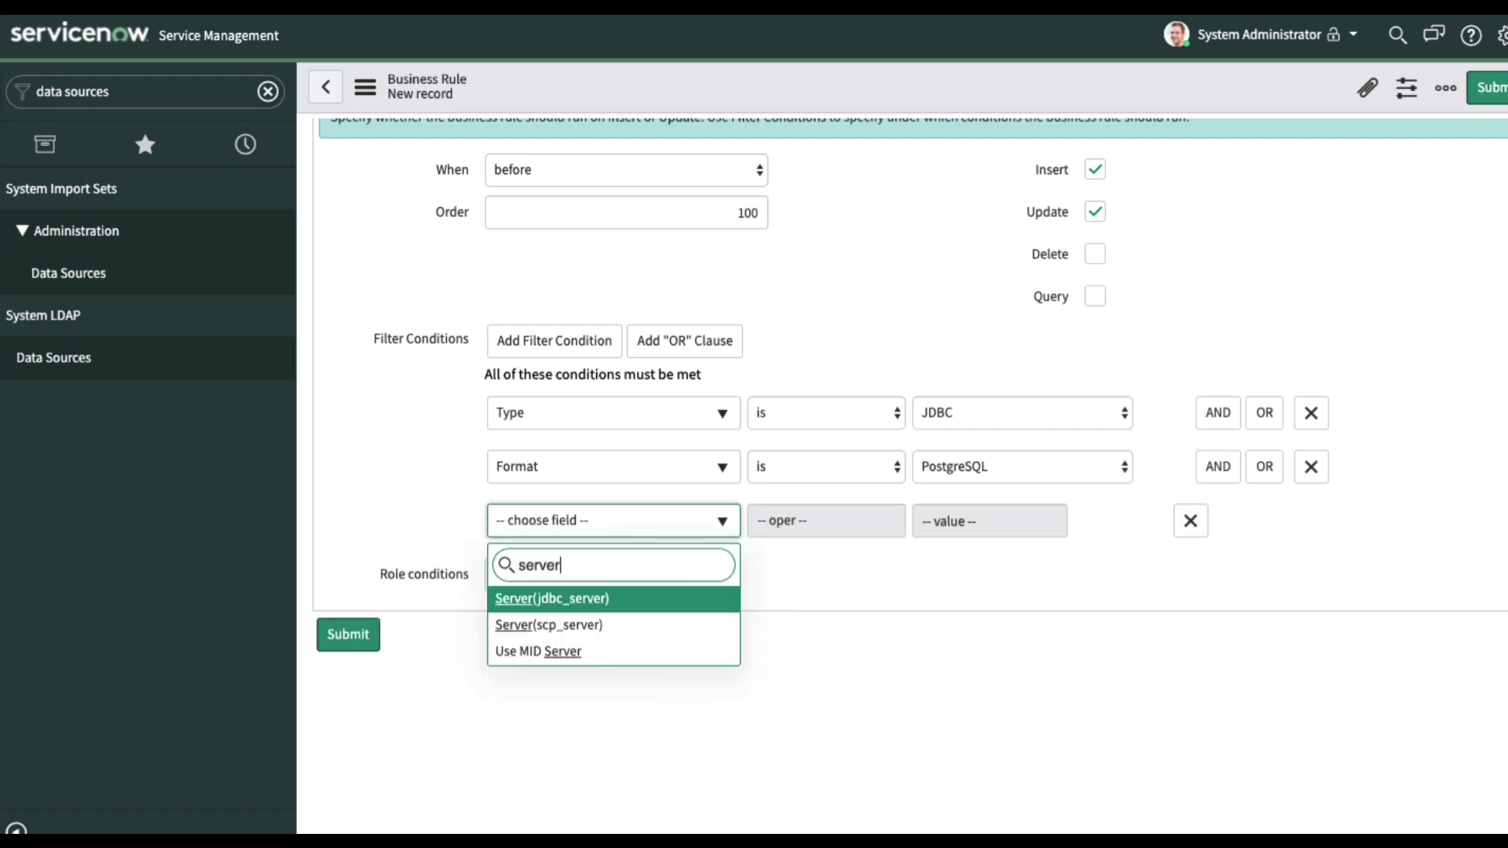
pyautogui.click(650, 593)
pyautogui.click(817, 521)
pyautogui.click(786, 766)
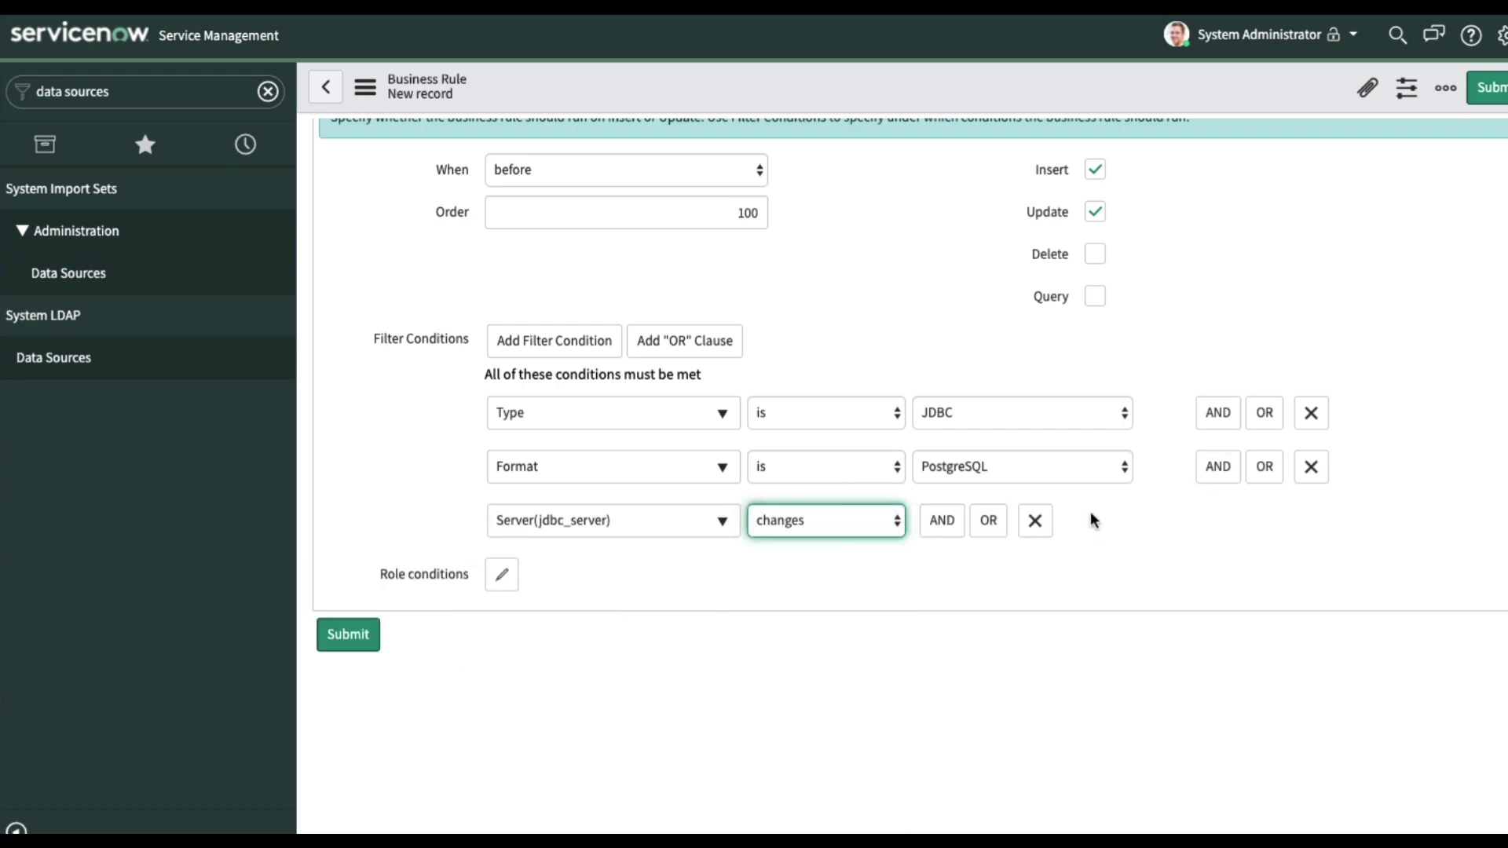
# Add an OR alternative: Database name changes
pyautogui.click(988, 520)
pyautogui.click(578, 566)
pyautogui.write('datab')
pyautogui.click(555, 644)
pyautogui.click(843, 566)
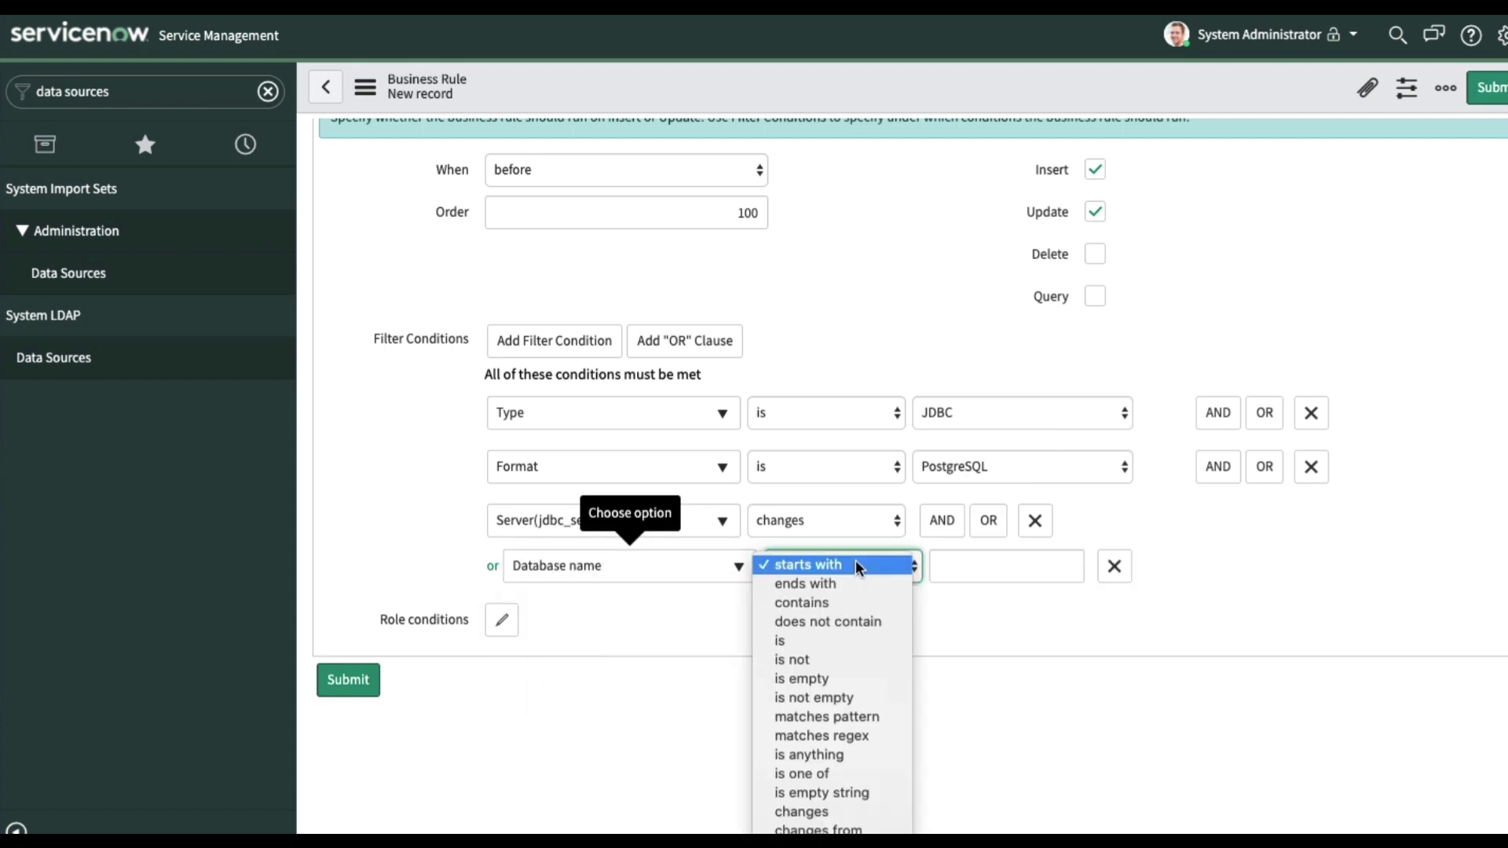
# Add another OR alternative: Database port changes
pyautogui.click(820, 804)
pyautogui.click(988, 520)
pyautogui.click(549, 612)
pyautogui.write('database')
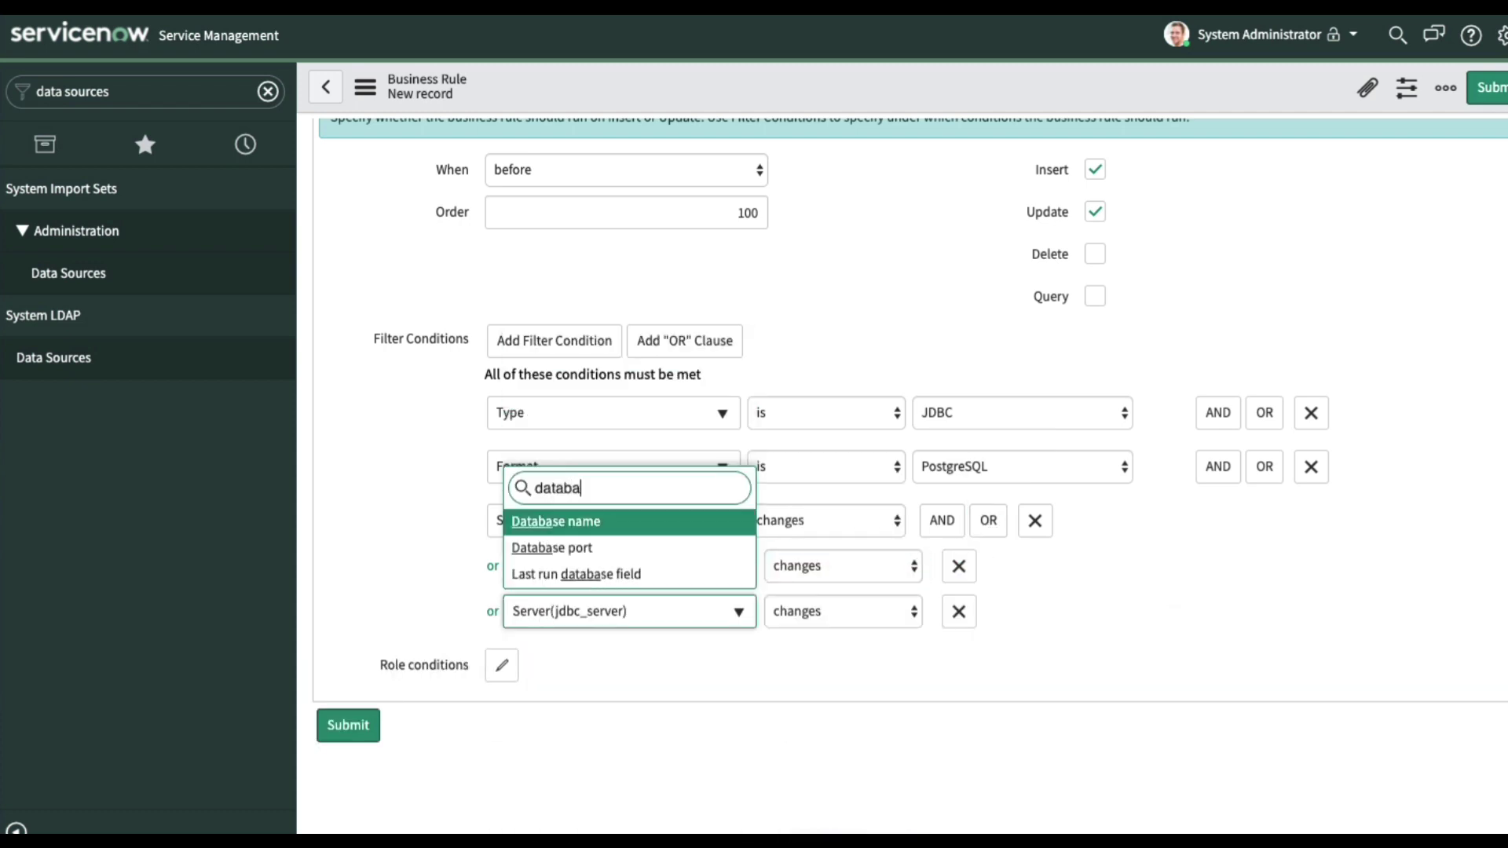
pyautogui.click(566, 545)
pyautogui.click(843, 612)
pyautogui.click(821, 841)
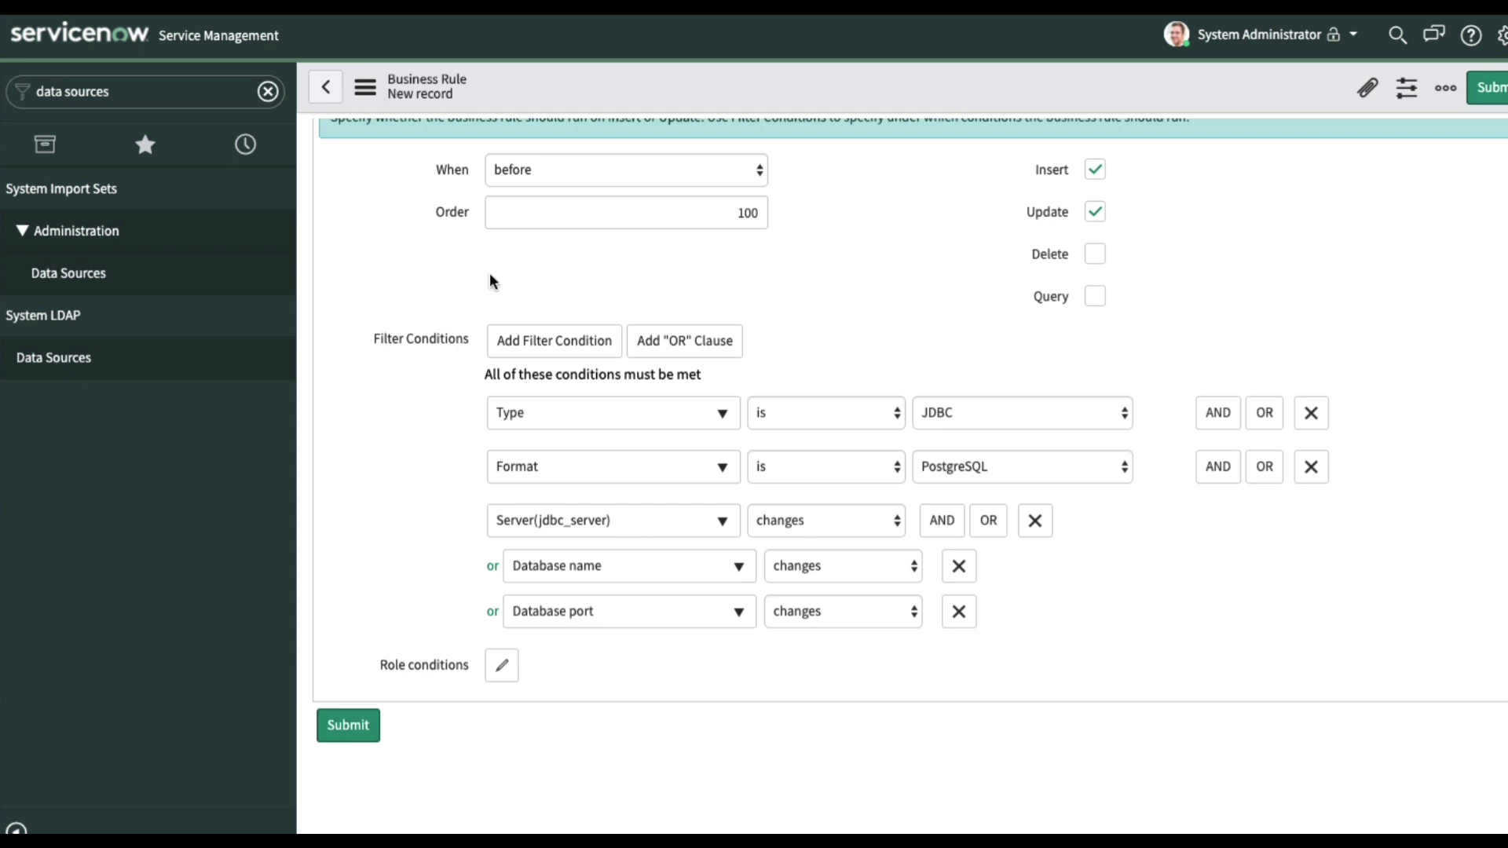
# Replace the script's placeholder comment with the jdbc:postgresql://host:port/database URL format
pyautogui.scroll(3, 853, 300)
pyautogui.click(502, 206)
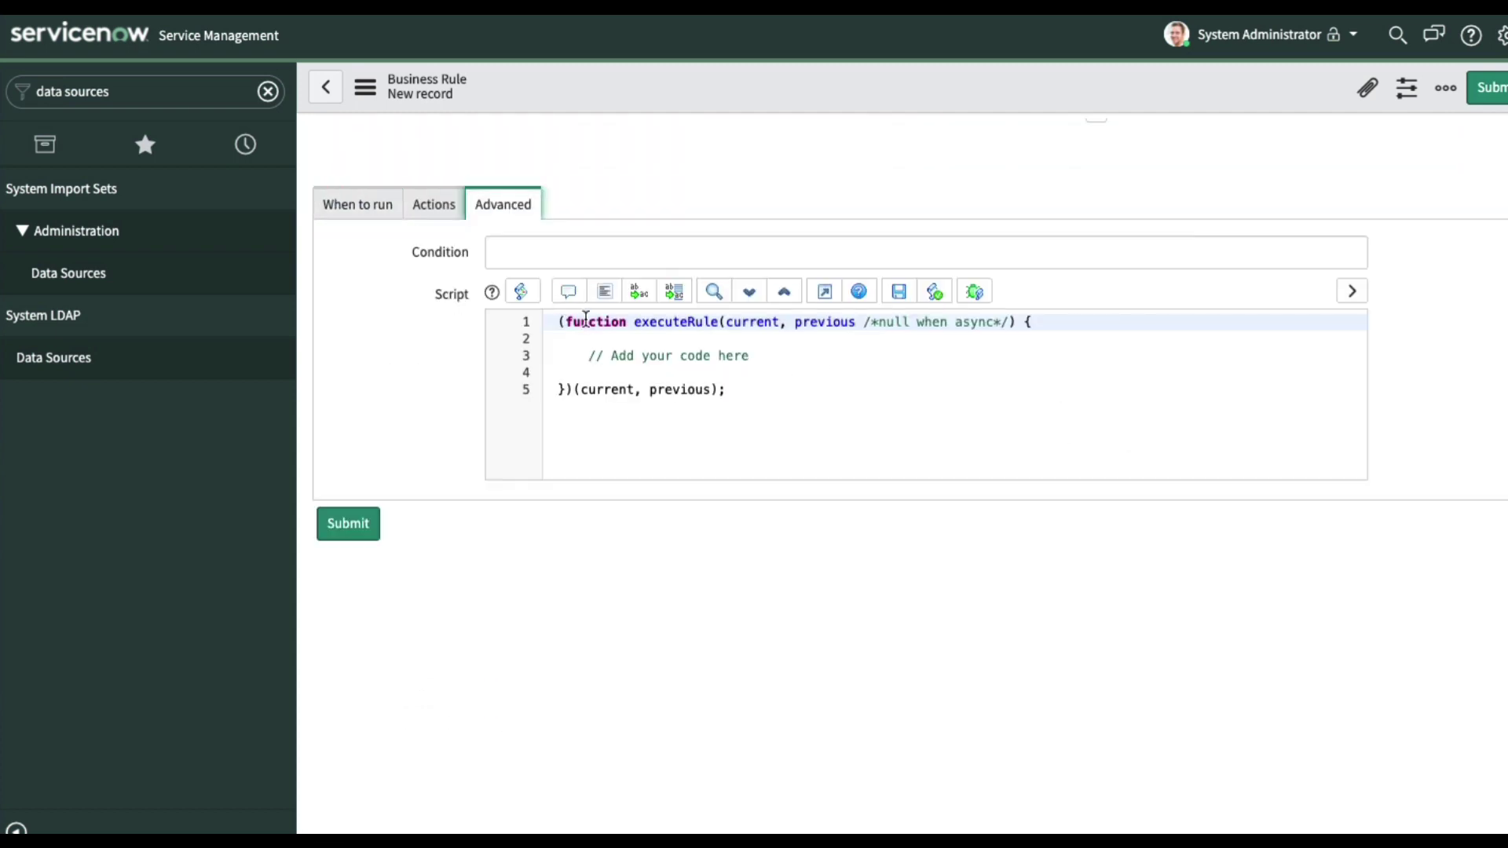
pyautogui.moveTo(784, 354); pyautogui.dragTo(585, 357)
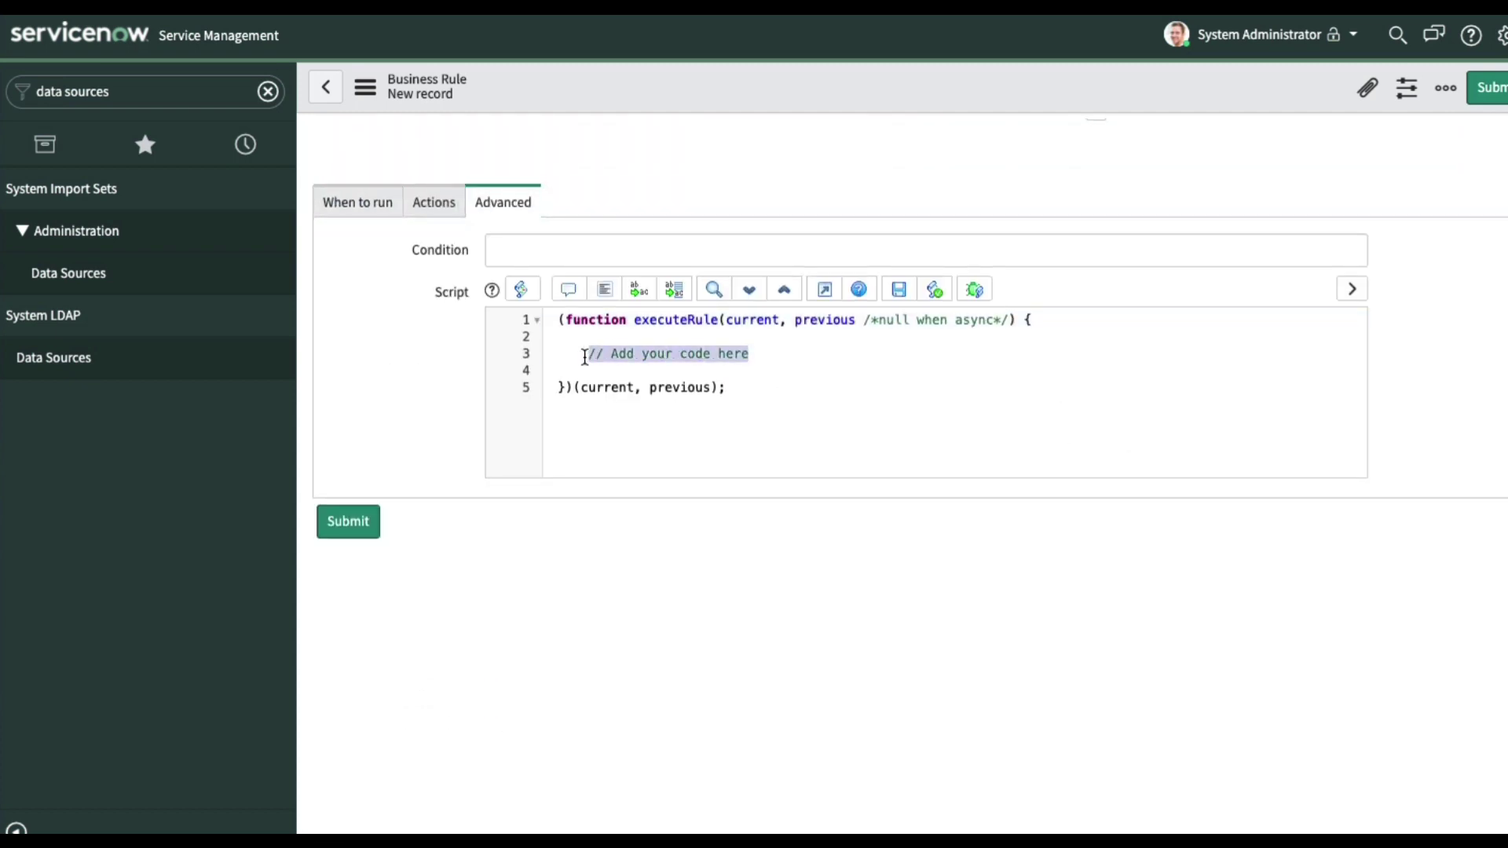
pyautogui.write('//Set PostgreSQL Connection String')
pyautogui.hotkey('ctrl', 'BackSpace')
pyautogui.hotkey('ctrl', 'BackSpace')
pyautogui.hotkey('ctrl', 'BackSpace')
pyautogui.hotkey('ctrl', 'BackSpace')
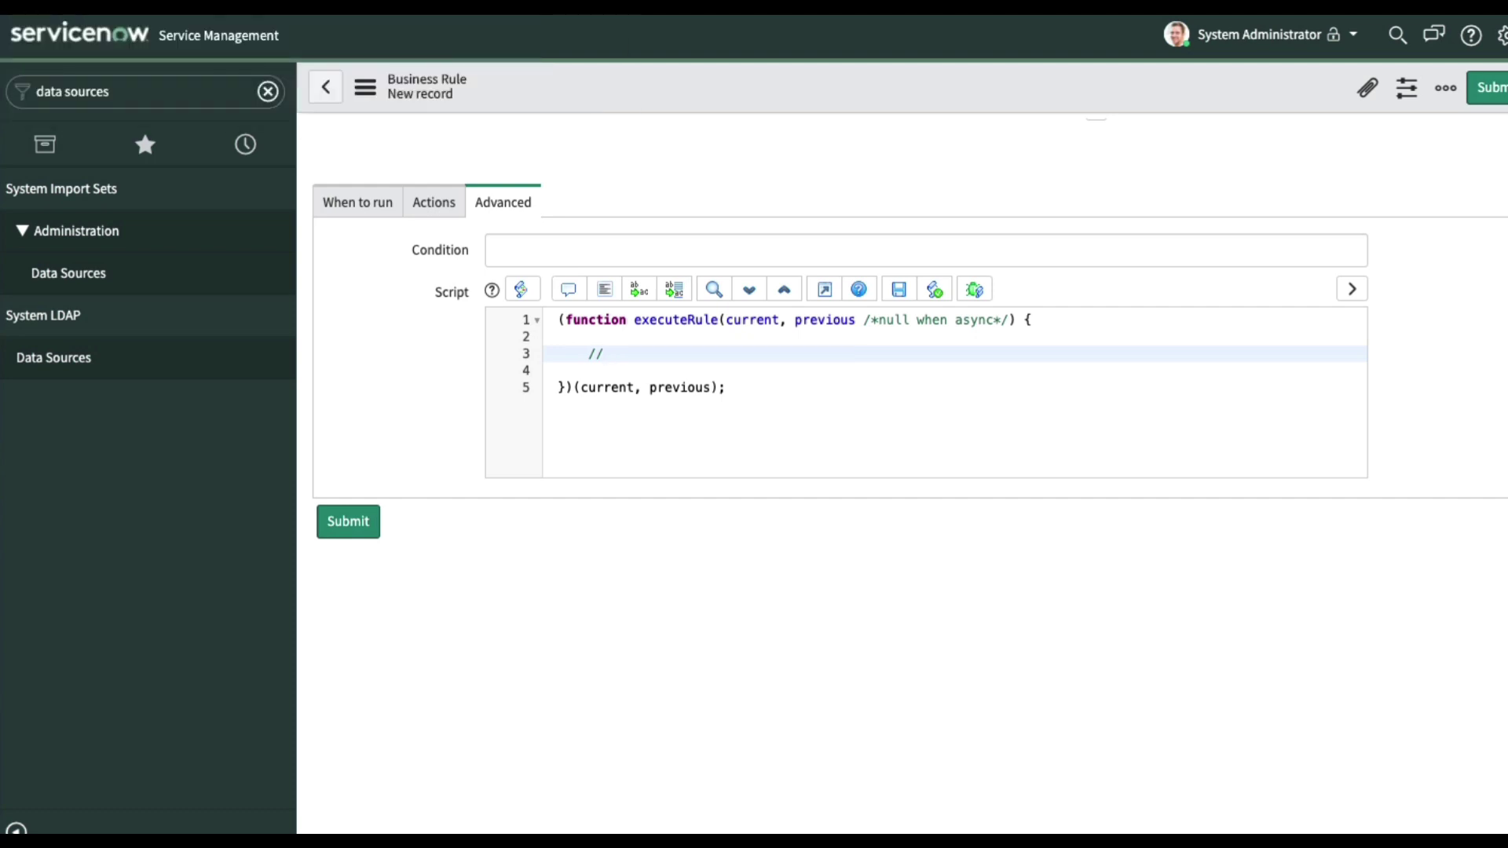
pyautogui.press('super+shift+v')
pyautogui.press('Return')
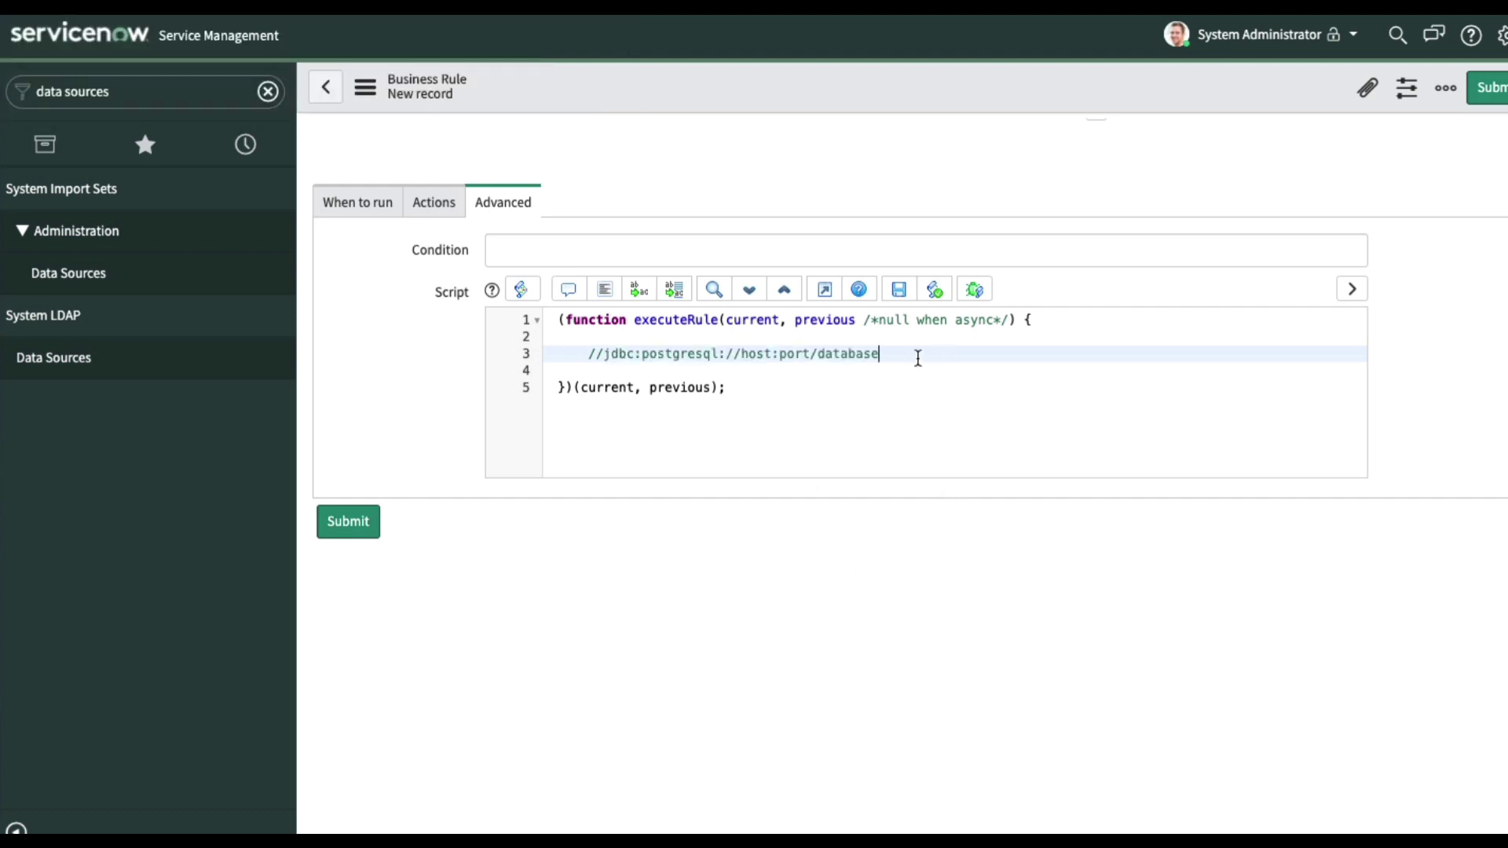
pyautogui.press('Return')
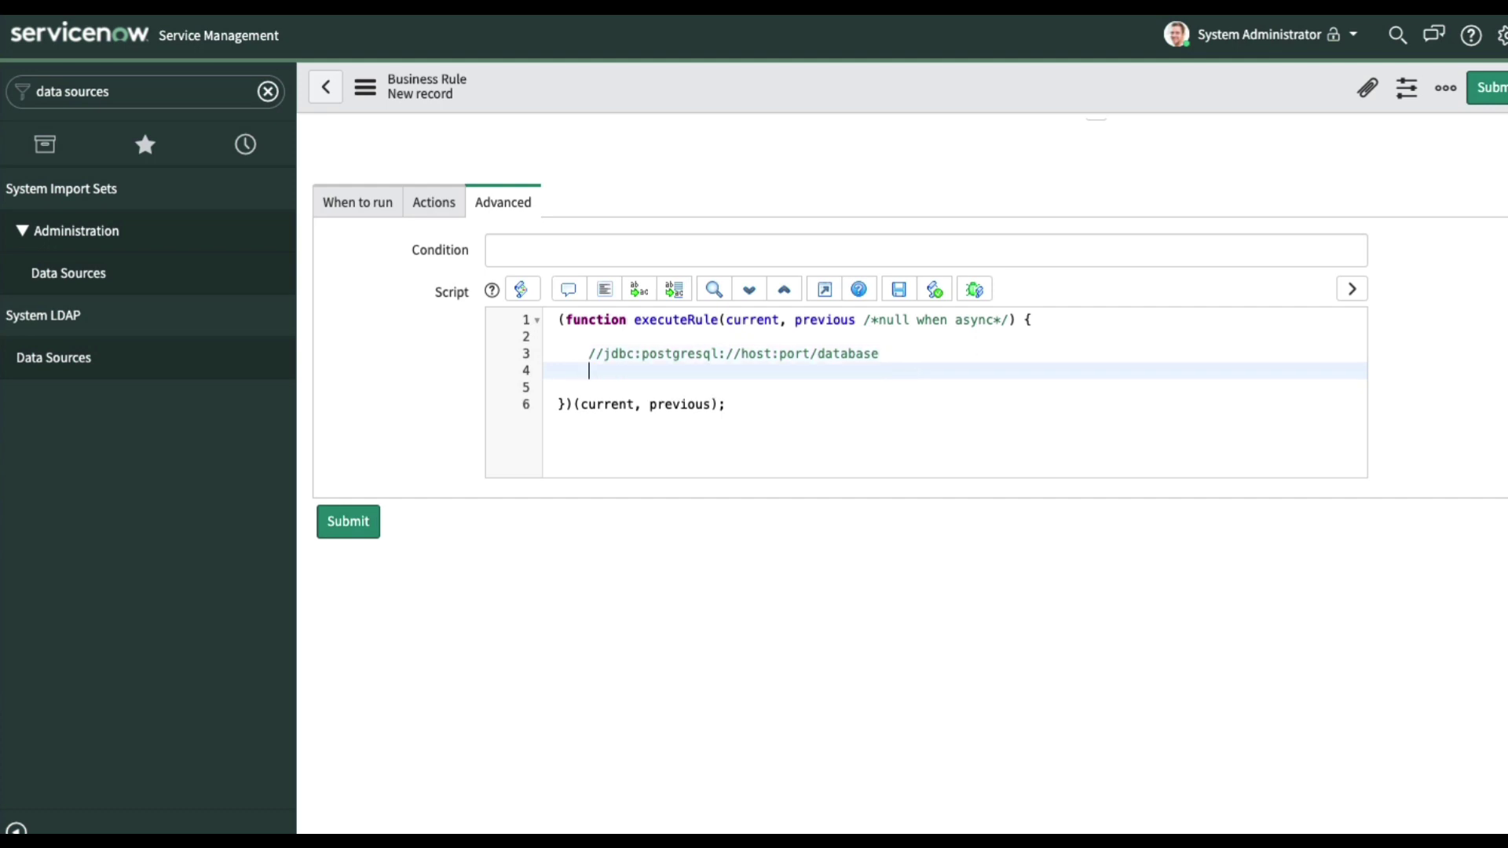
# Script connection_url as "jdbc:postgresql://"+jdbc_server+":"+database_port+"/"+database_name, then submit the rule
pyautogui.write('current.connection_url')
pyautogui.write(' = "jdbc:postgresql:')
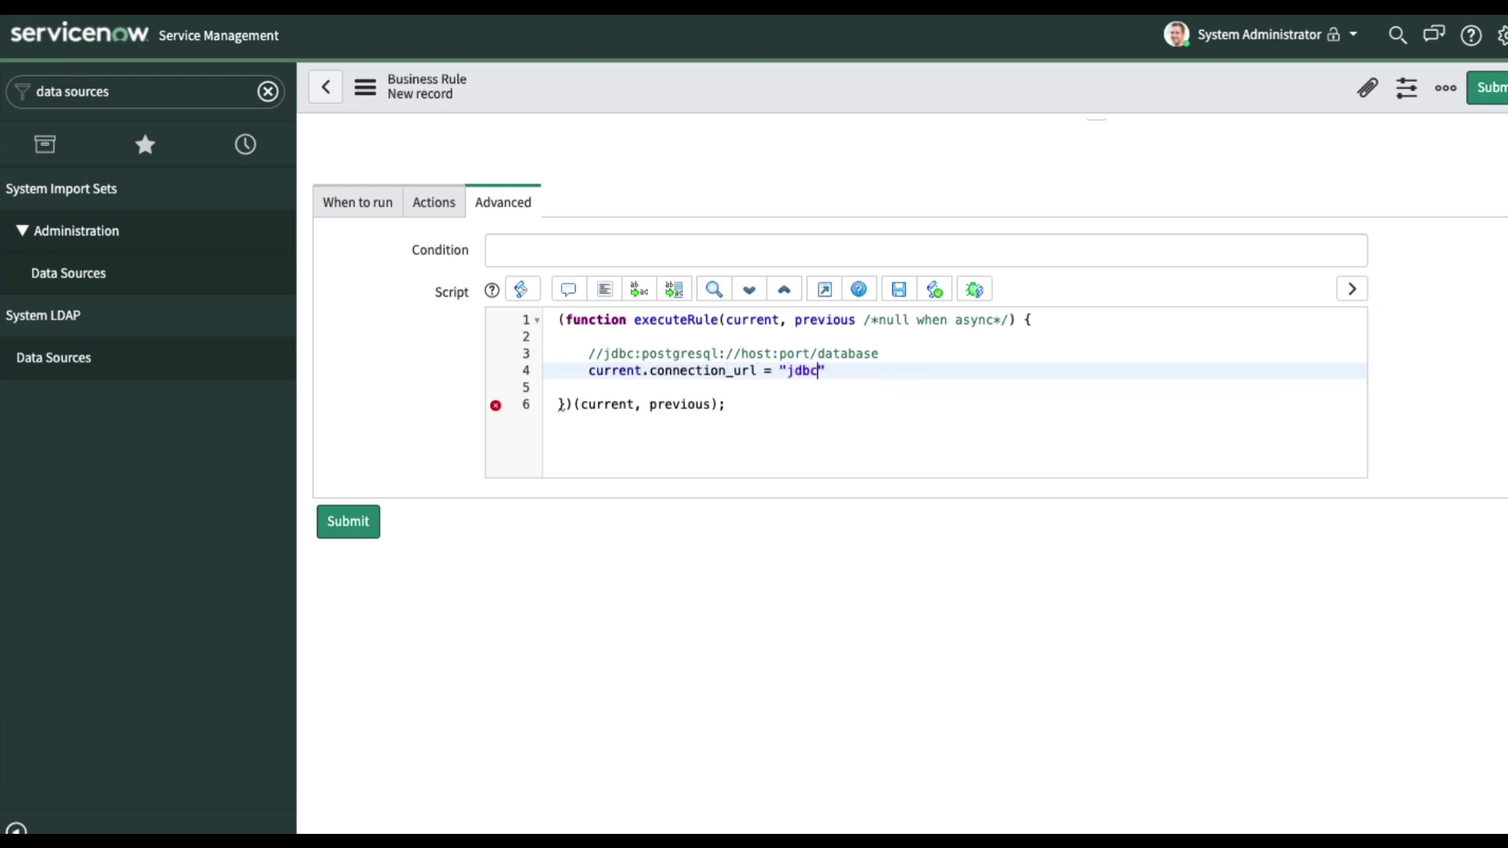
pyautogui.write('//"+')
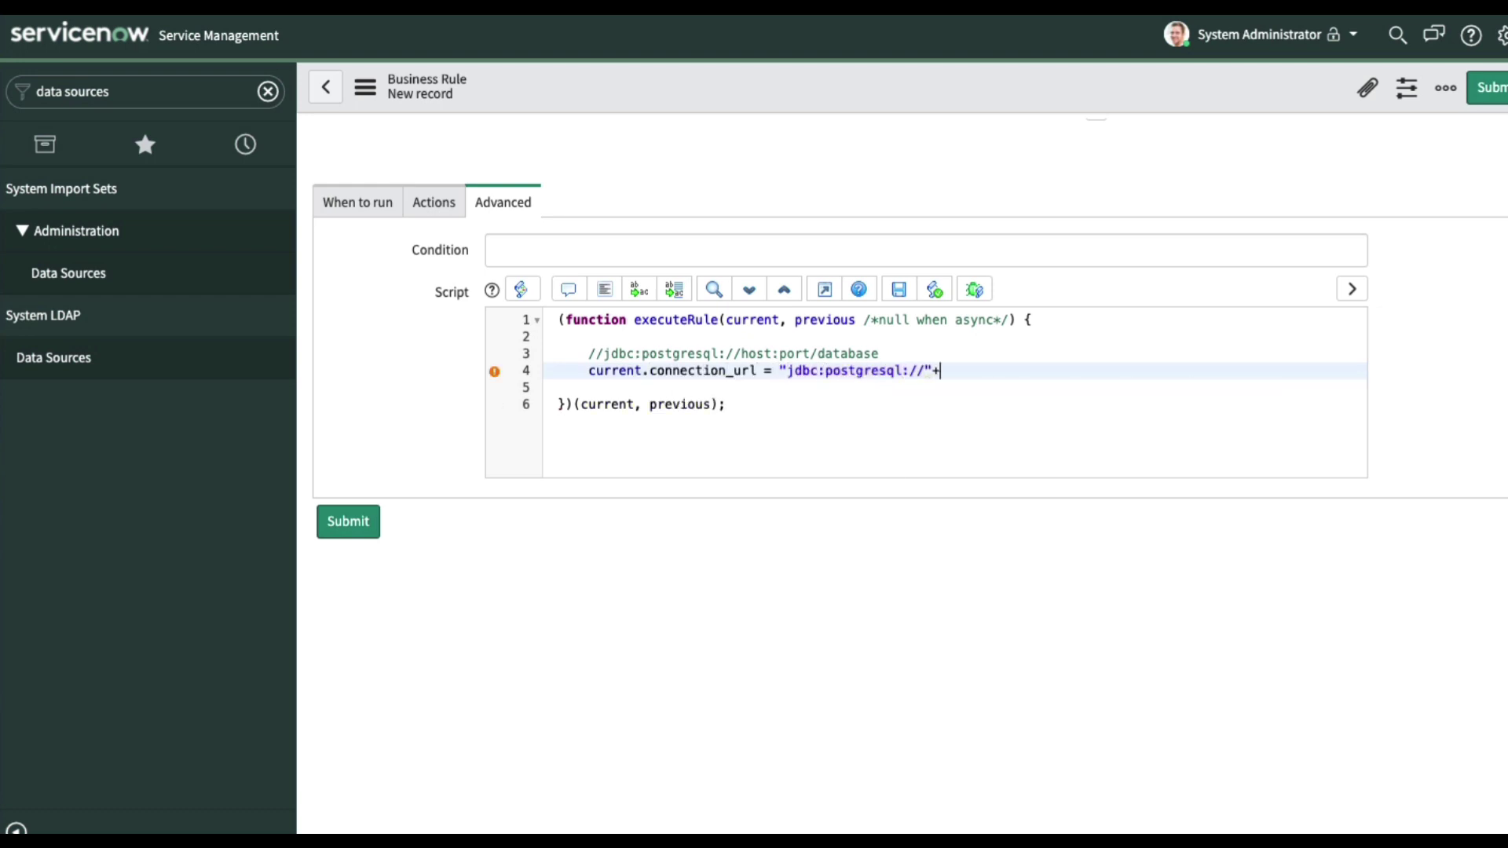
pyautogui.write('current.jdbc_server')
pyautogui.press('Return')
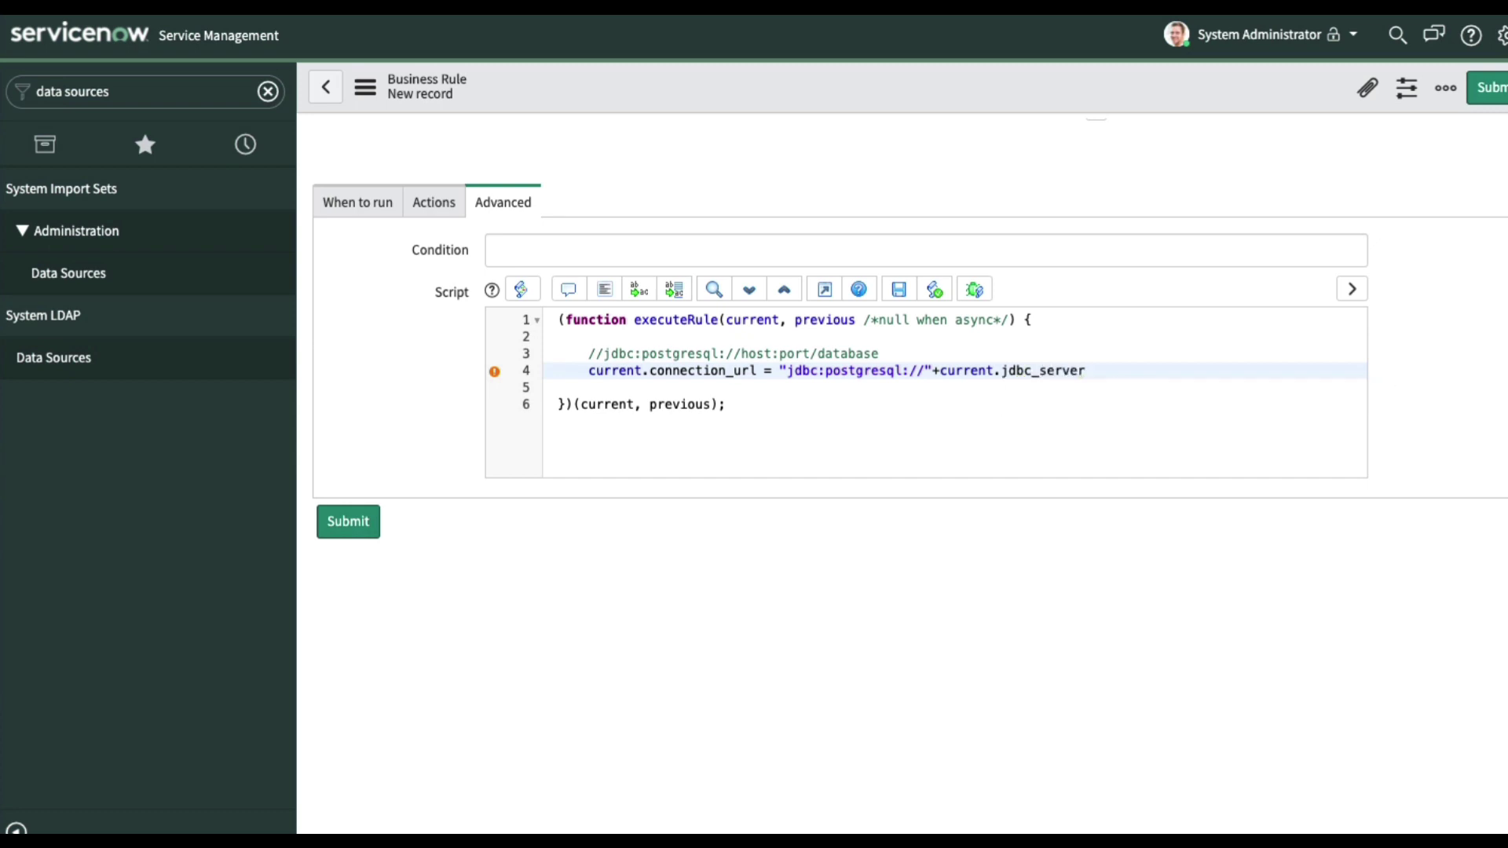
pyautogui.write('+":"+current.datab')
pyautogui.press('Down')
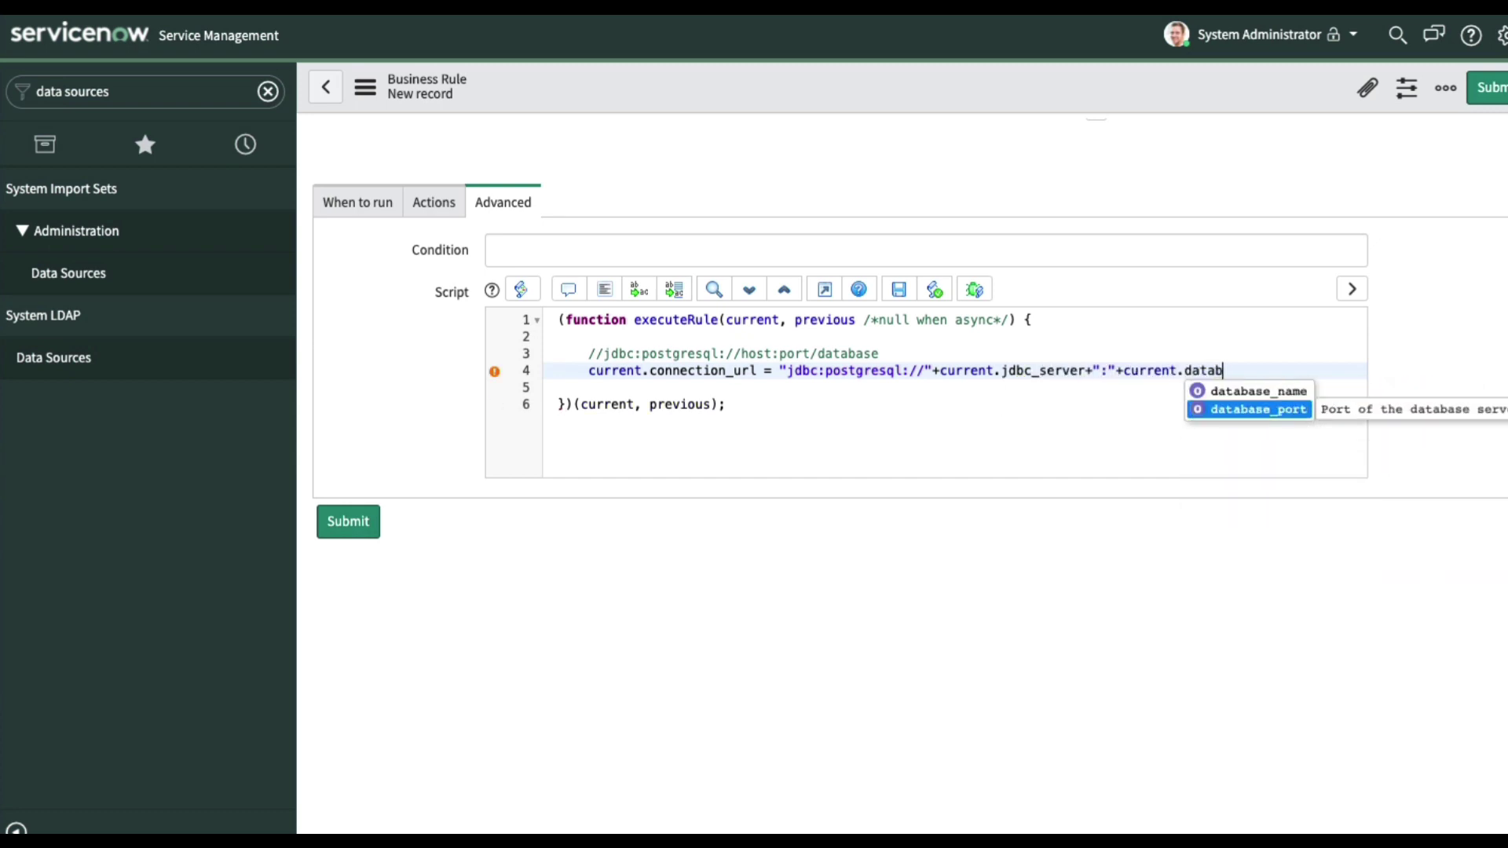
pyautogui.press('Return')
pyautogui.write('+"/"+current.datab')
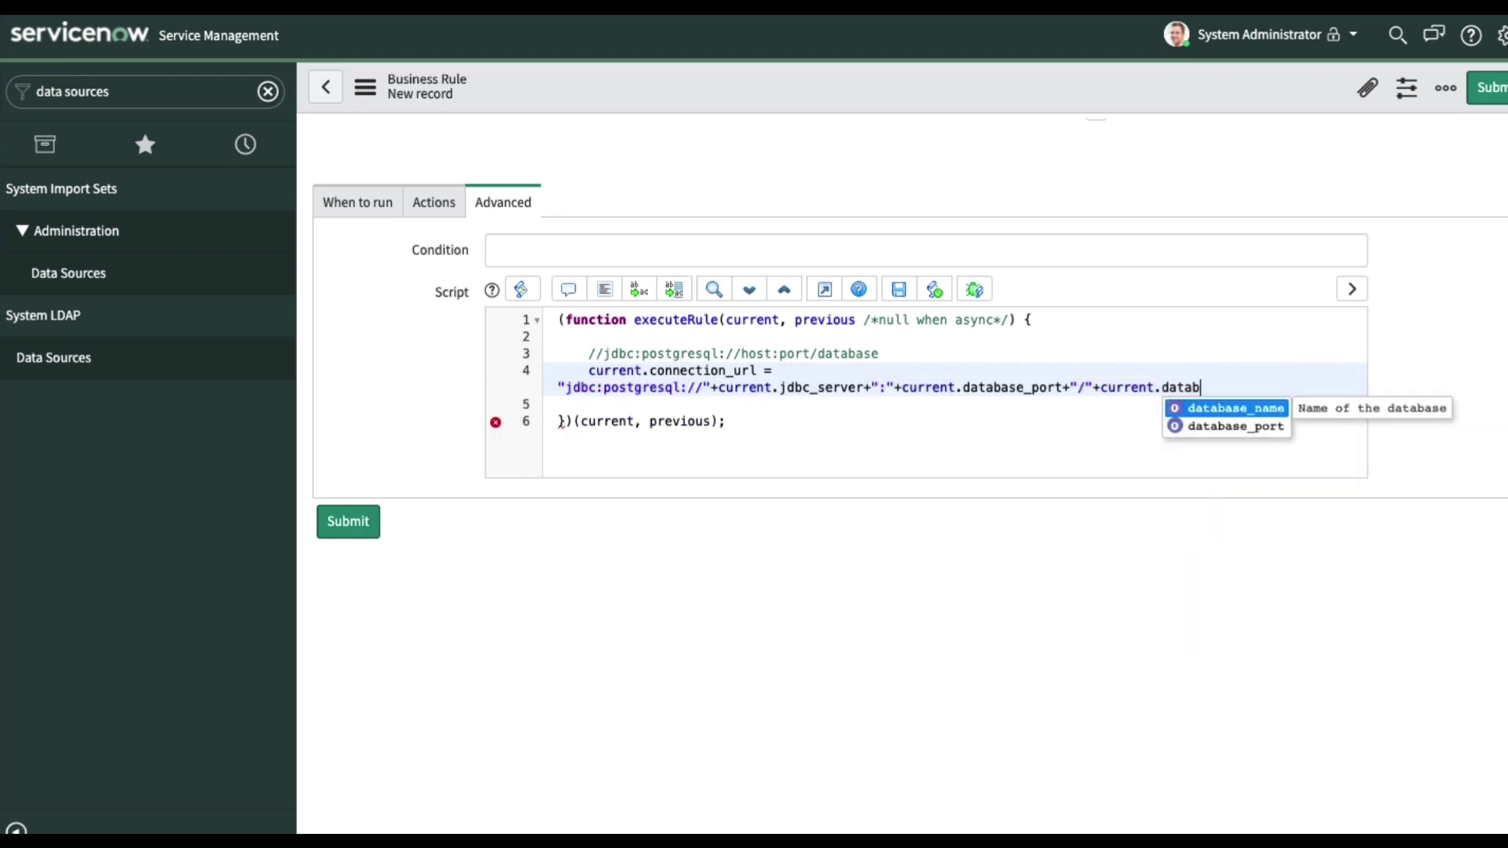
pyautogui.press('Return')
pyautogui.write(';')
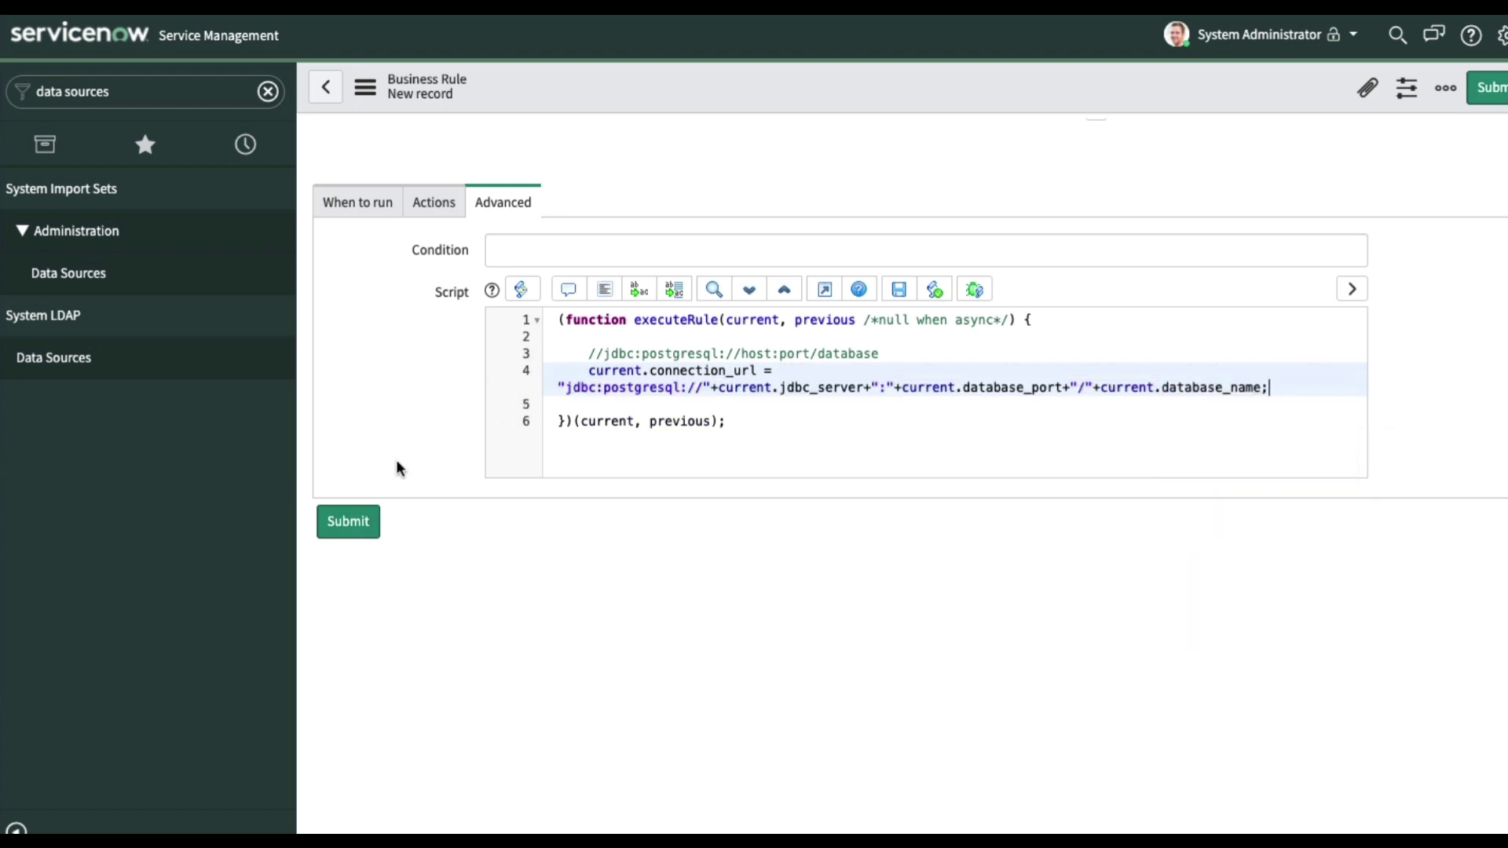
pyautogui.click(369, 524)
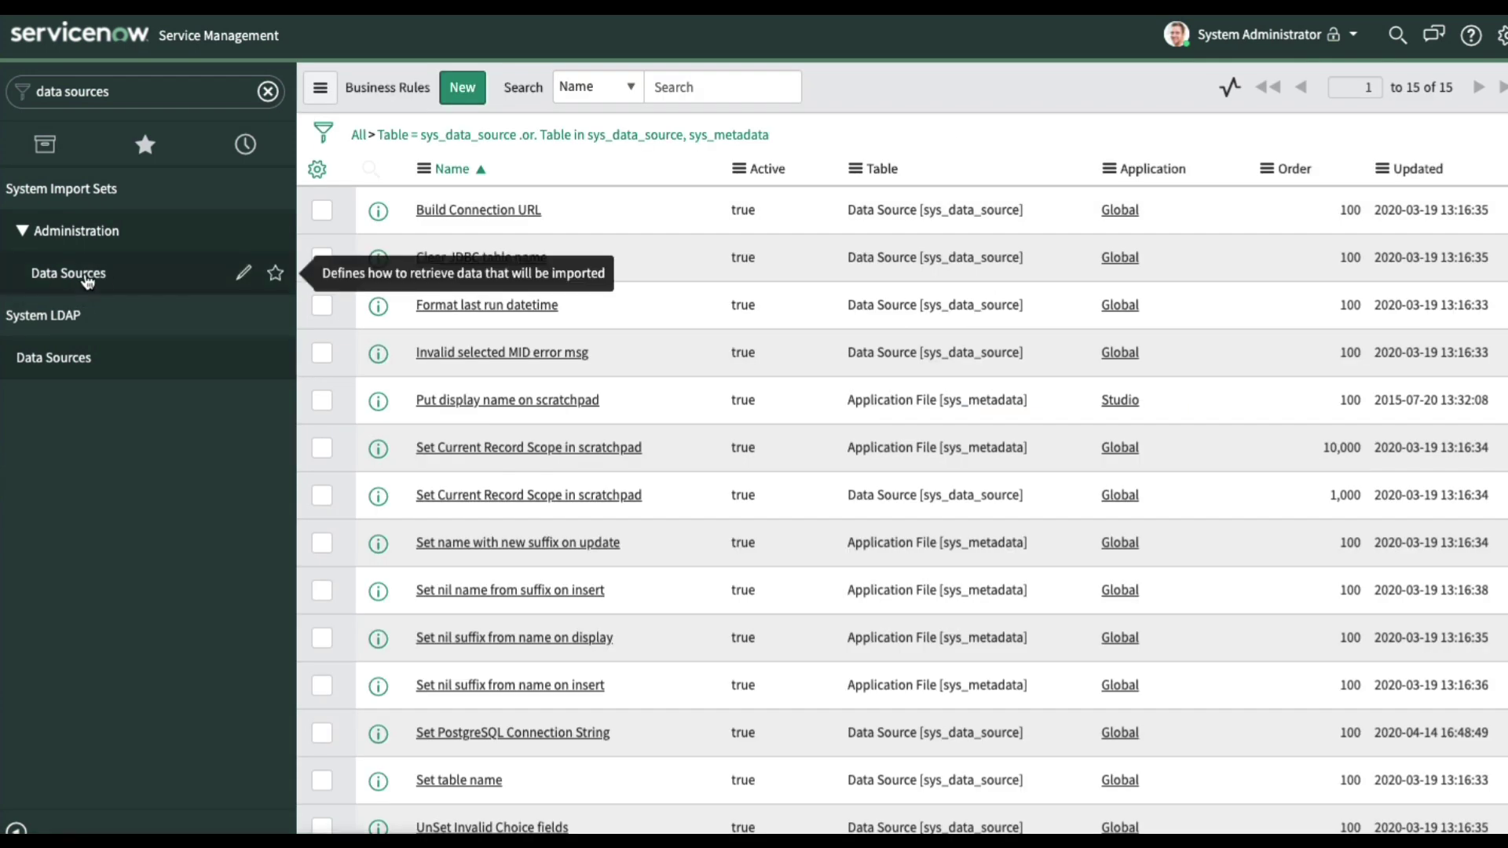
# Create data source 'Testing my PostgreSQL Connection' with import set label TestingPostgres, type JDBC, format PostgreSQL
pyautogui.click(292, 274)
pyautogui.click(452, 89)
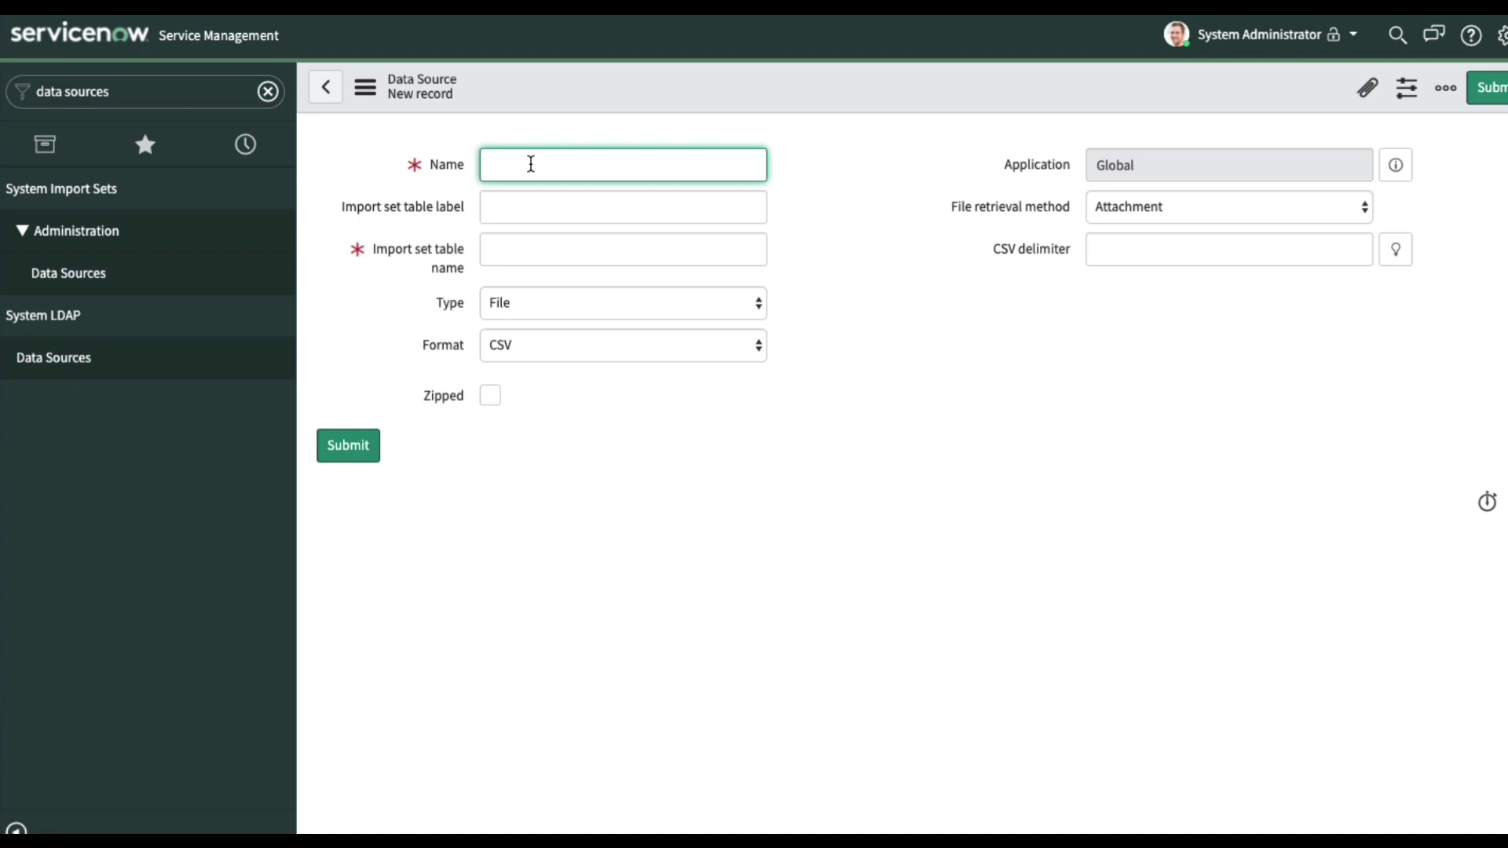
pyautogui.write('Testing my PostgreSQL Connection')
pyautogui.press('Tab')
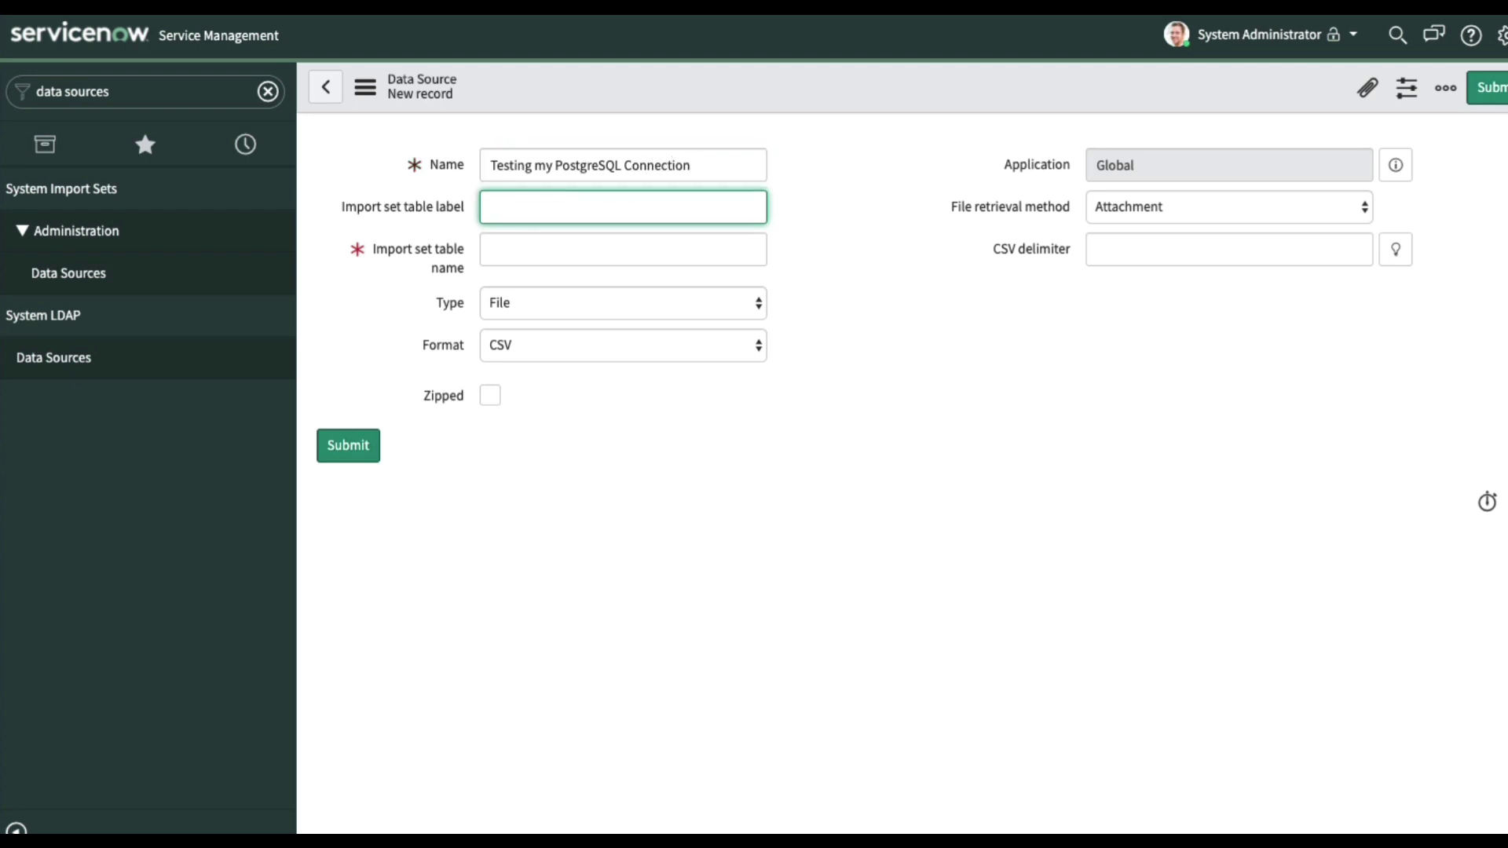
pyautogui.write('TestingPostgres')
pyautogui.press('Tab')
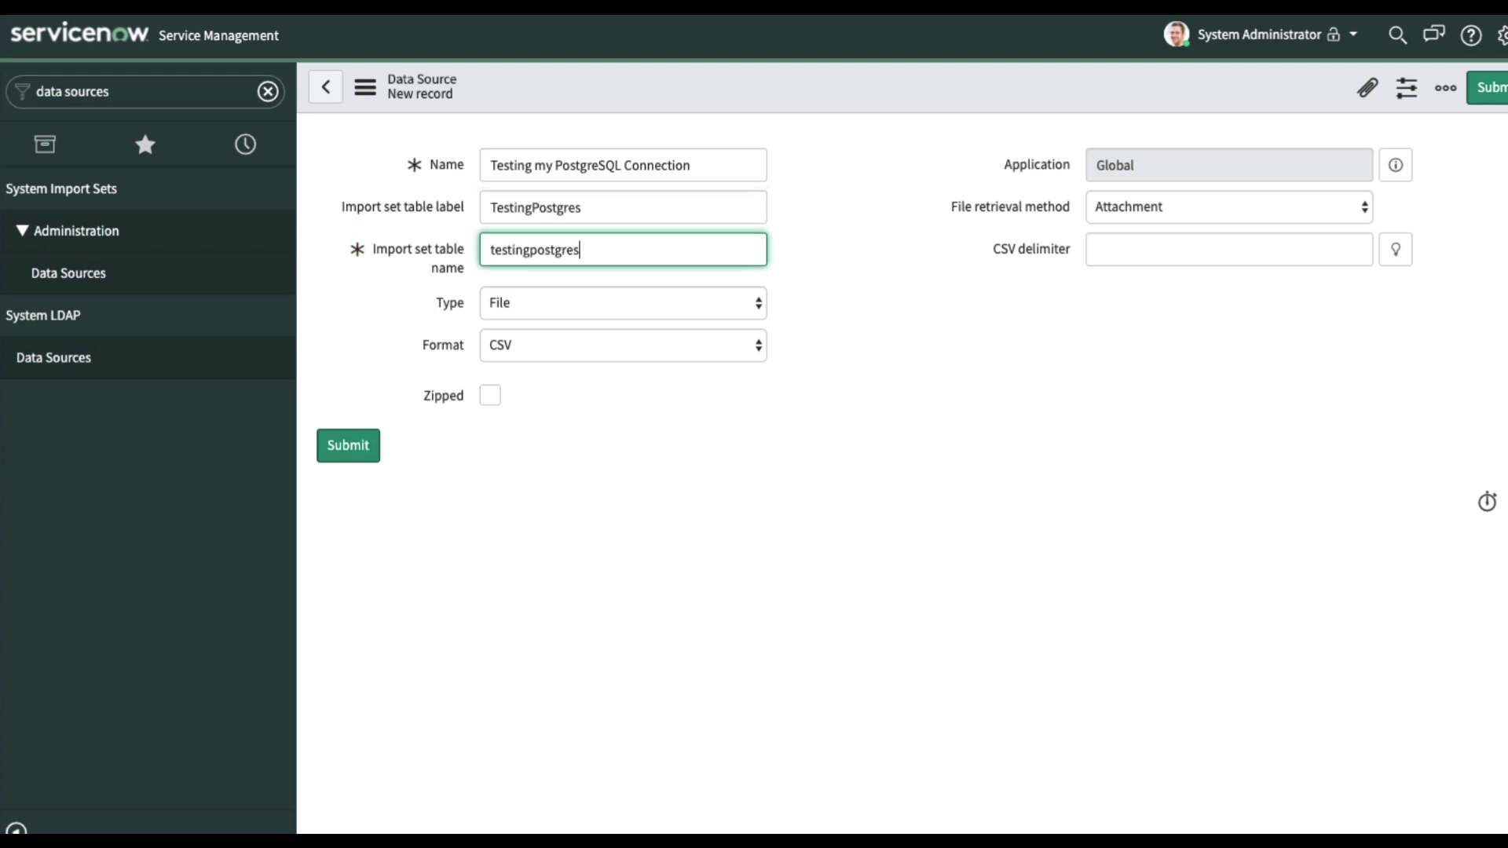
pyautogui.click(519, 302)
pyautogui.click(498, 319)
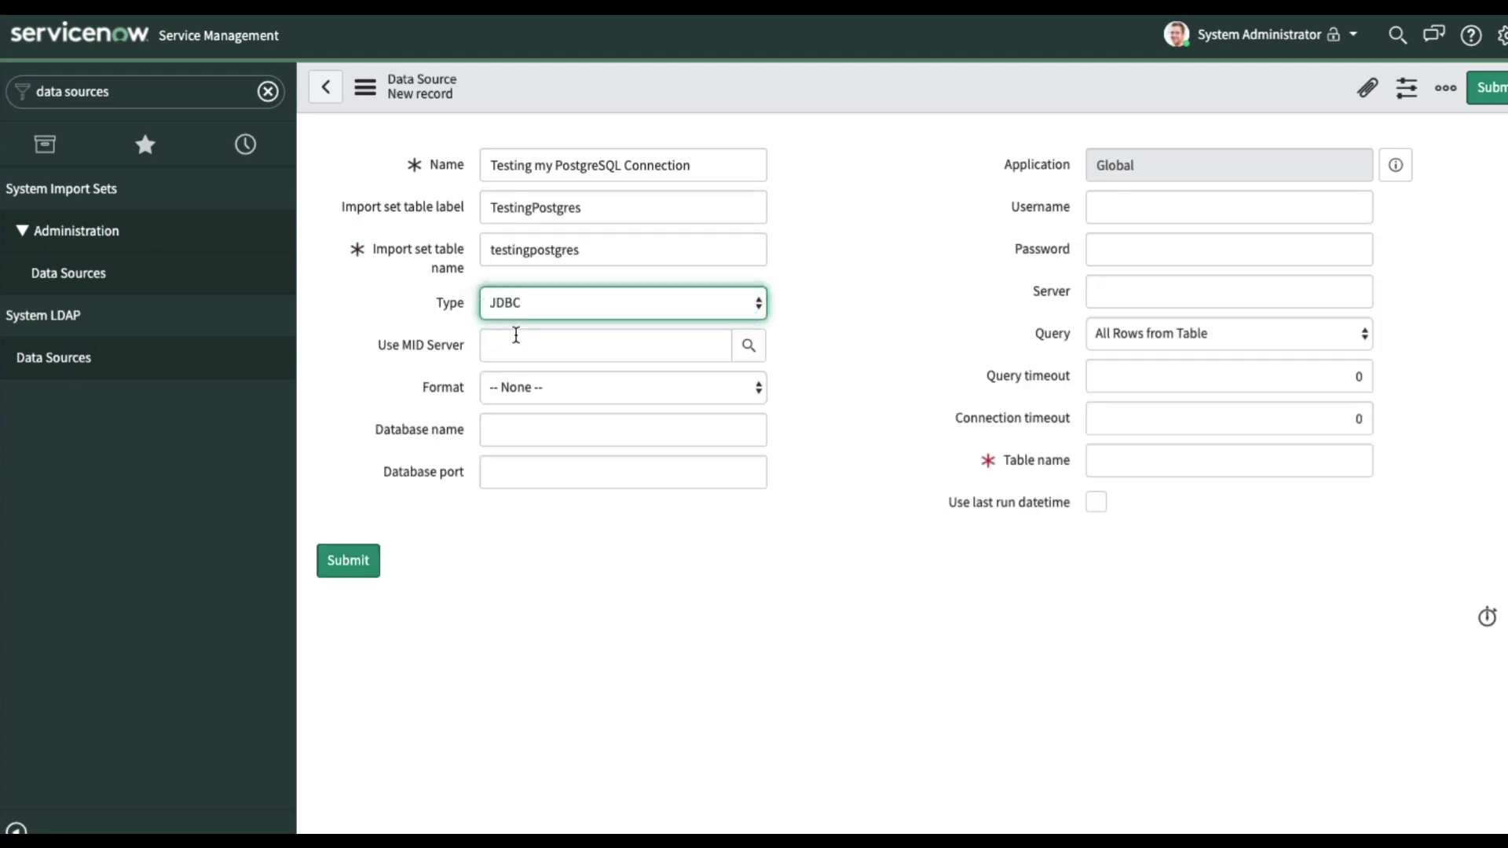
pyautogui.click(529, 389)
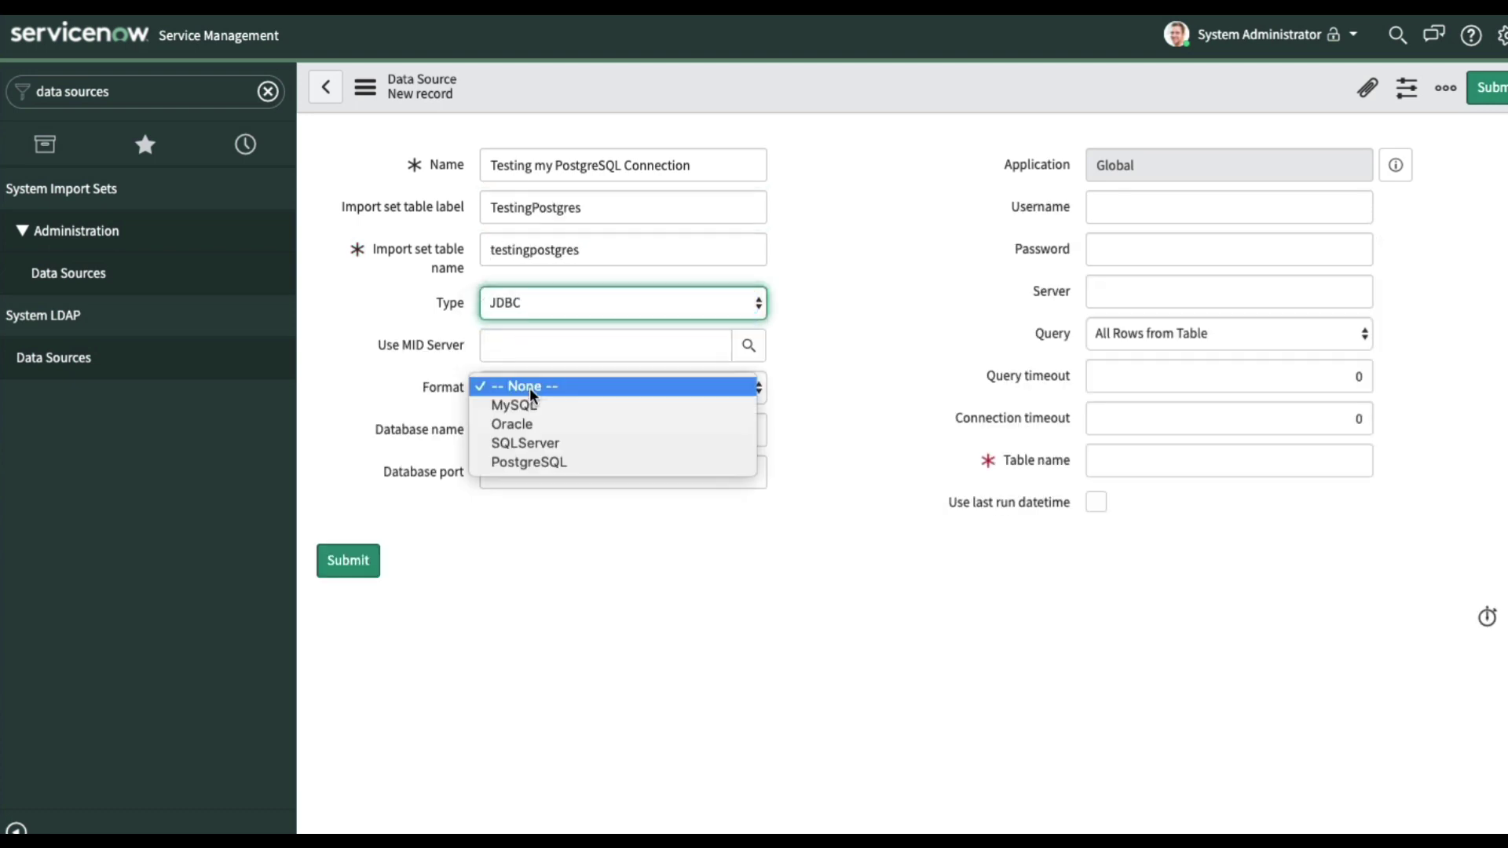
pyautogui.click(548, 464)
# Select RNAcentral's public Postgres connection details from Hostname through Password
pyautogui.click(506, 429)
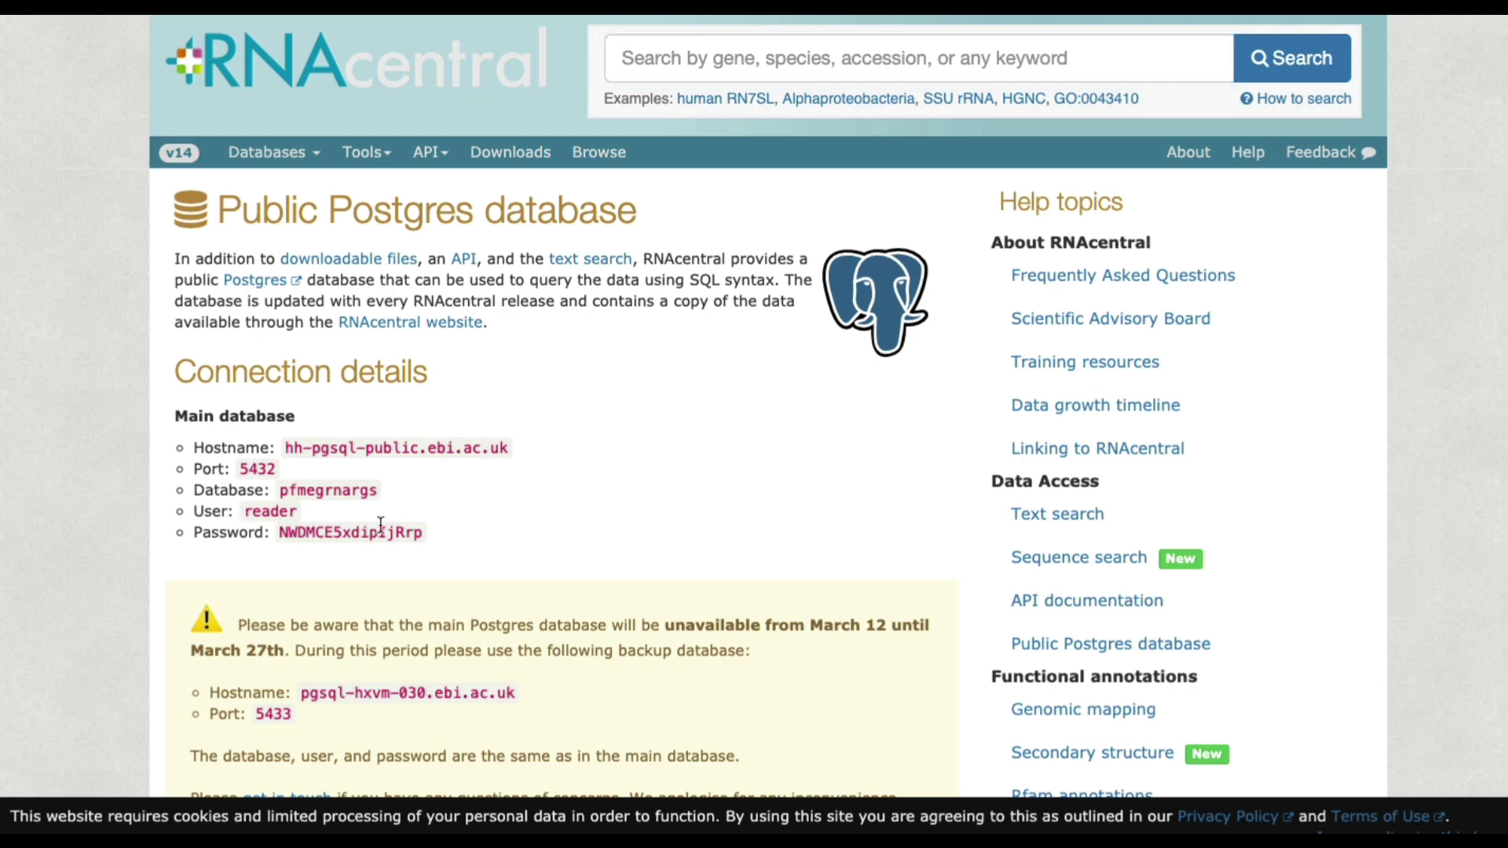
pyautogui.moveTo(465, 531); pyautogui.dragTo(279, 445)
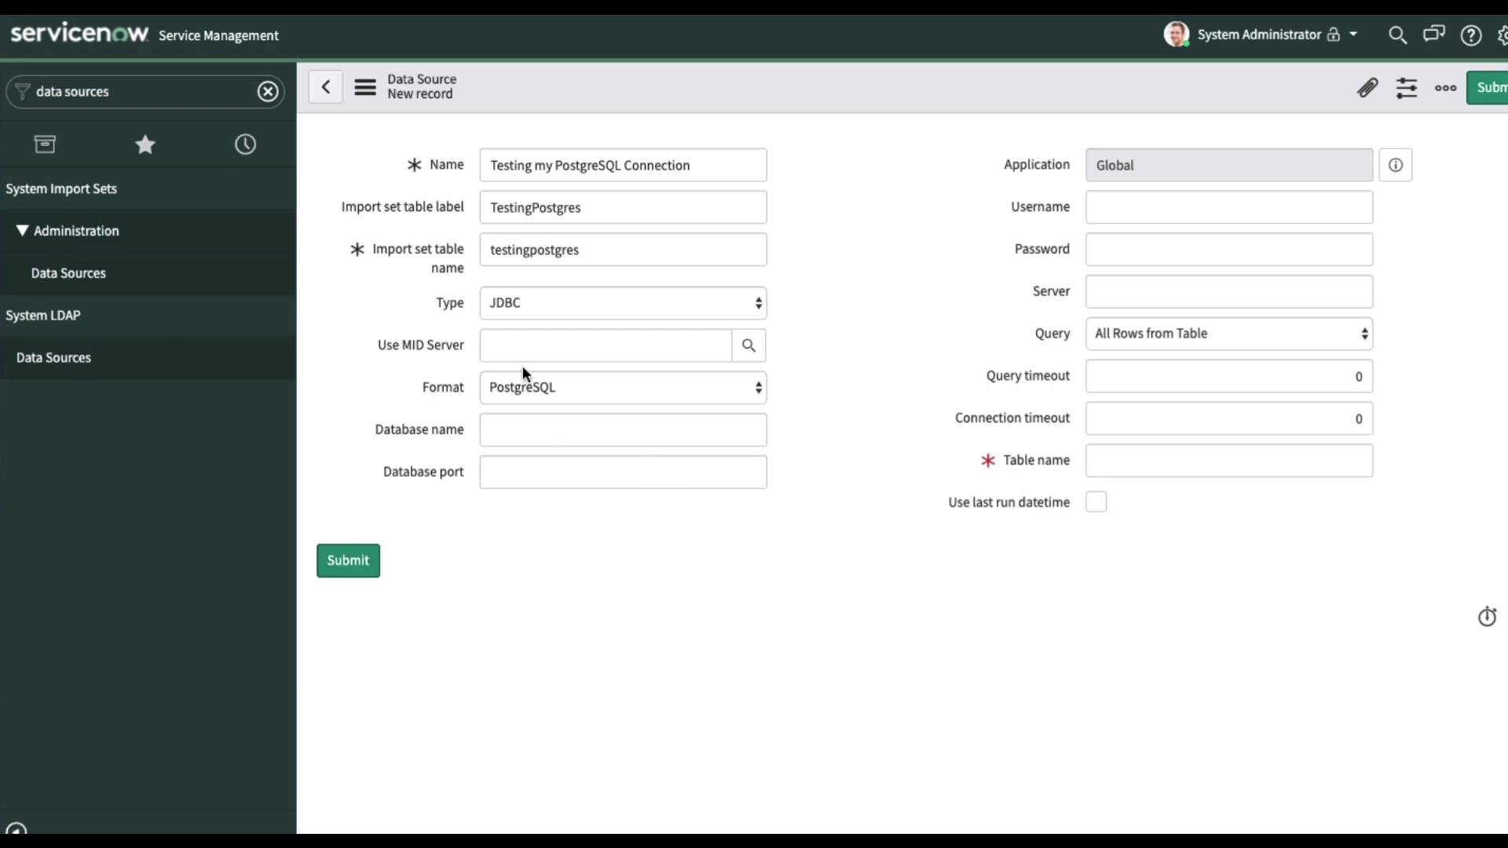
# Enter server hh-pgsql-public.ebi.ac.uk, database pfmegrnargs, port 5432, table rnc_database, and save
pyautogui.click(1115, 287)
pyautogui.write('hh-pgsql-public.ebi.ac.uk')
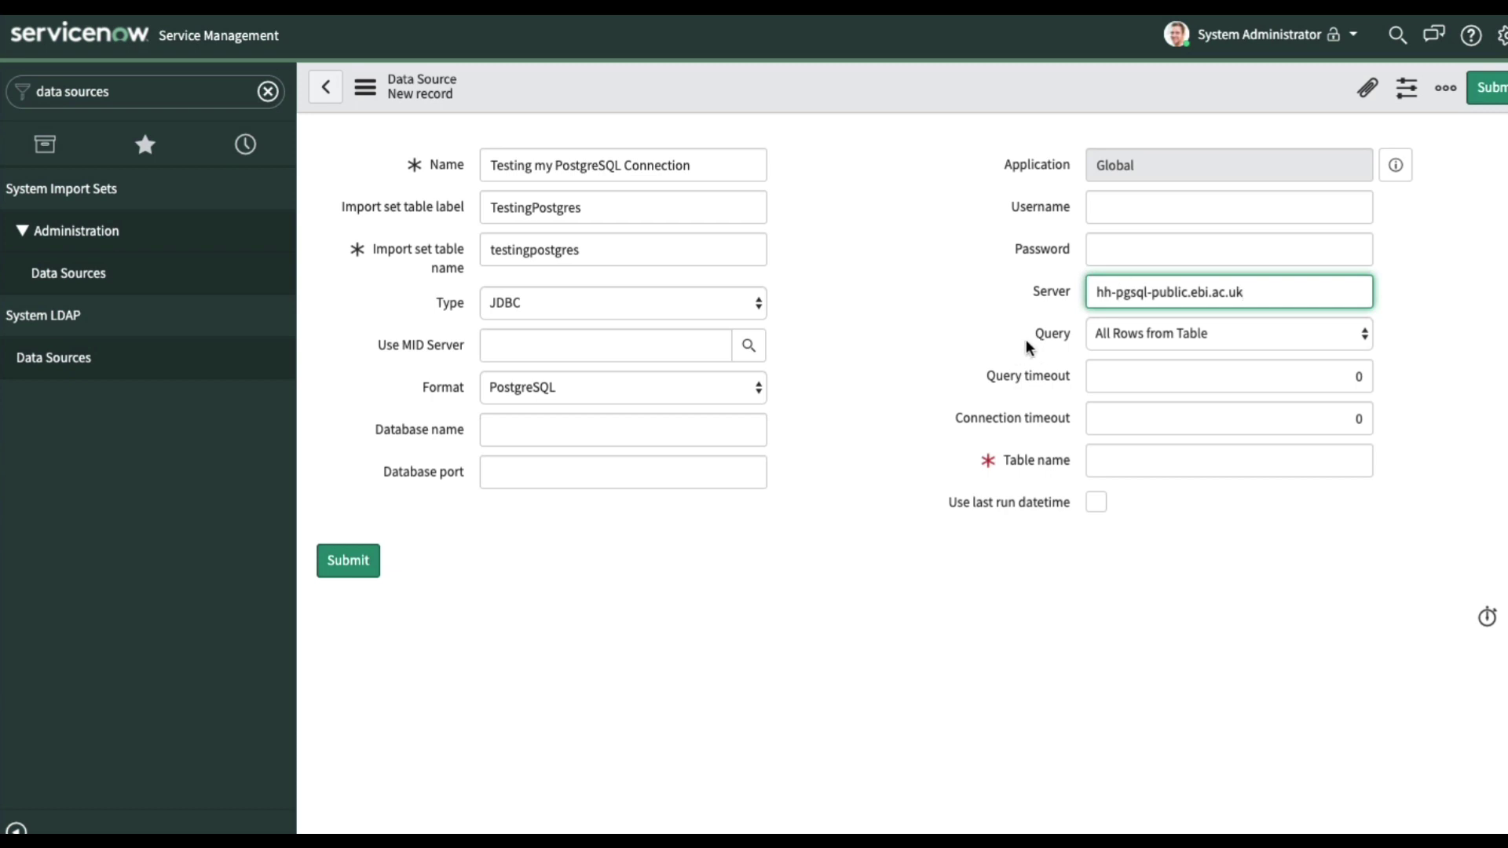
pyautogui.click(535, 429)
pyautogui.write('pfmegrnargs')
pyautogui.click(529, 473)
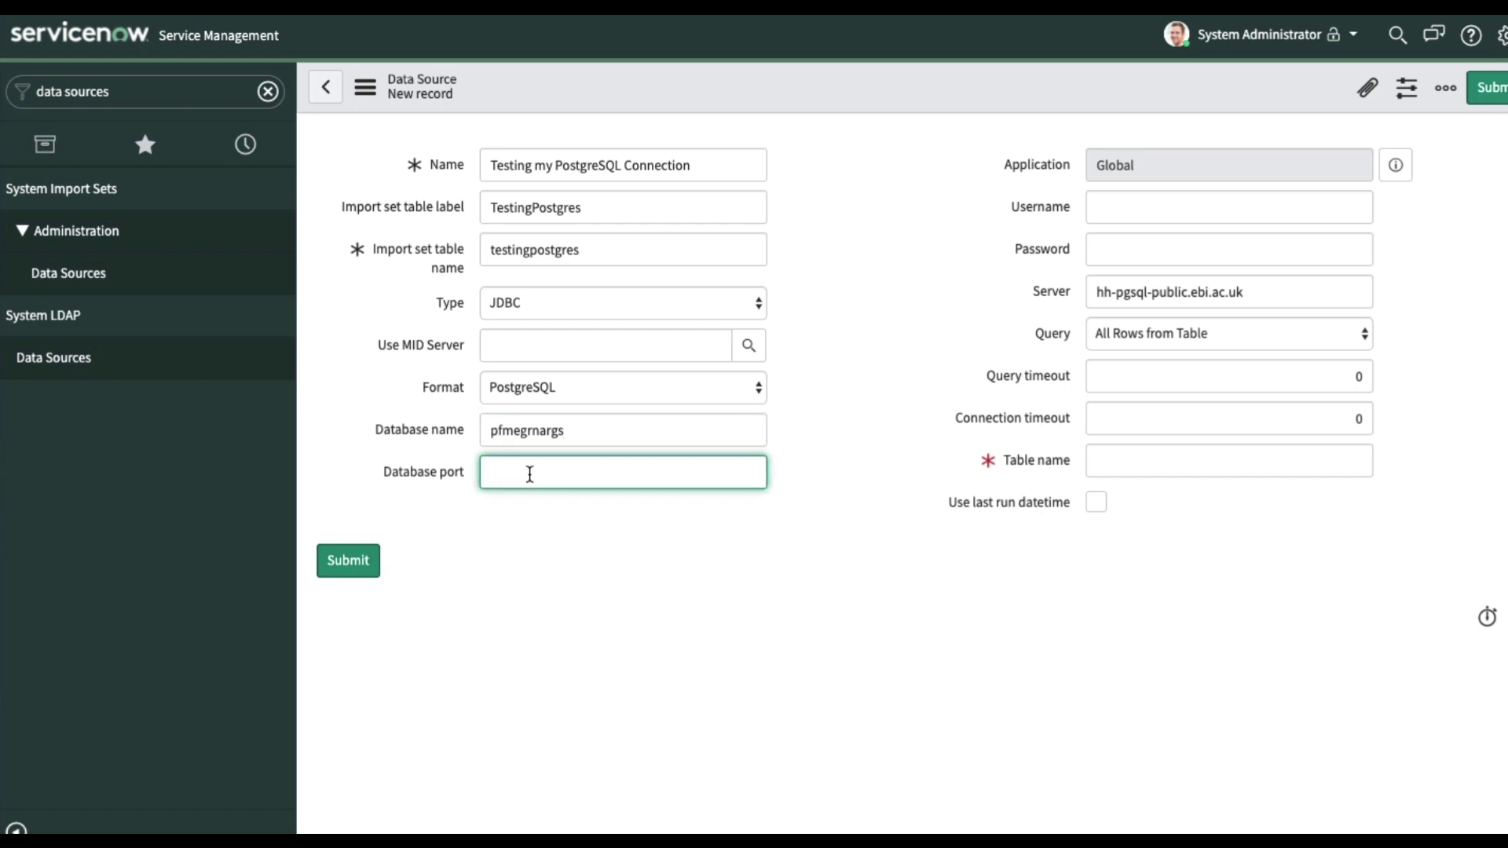
pyautogui.write('5432')
pyautogui.click(1122, 459)
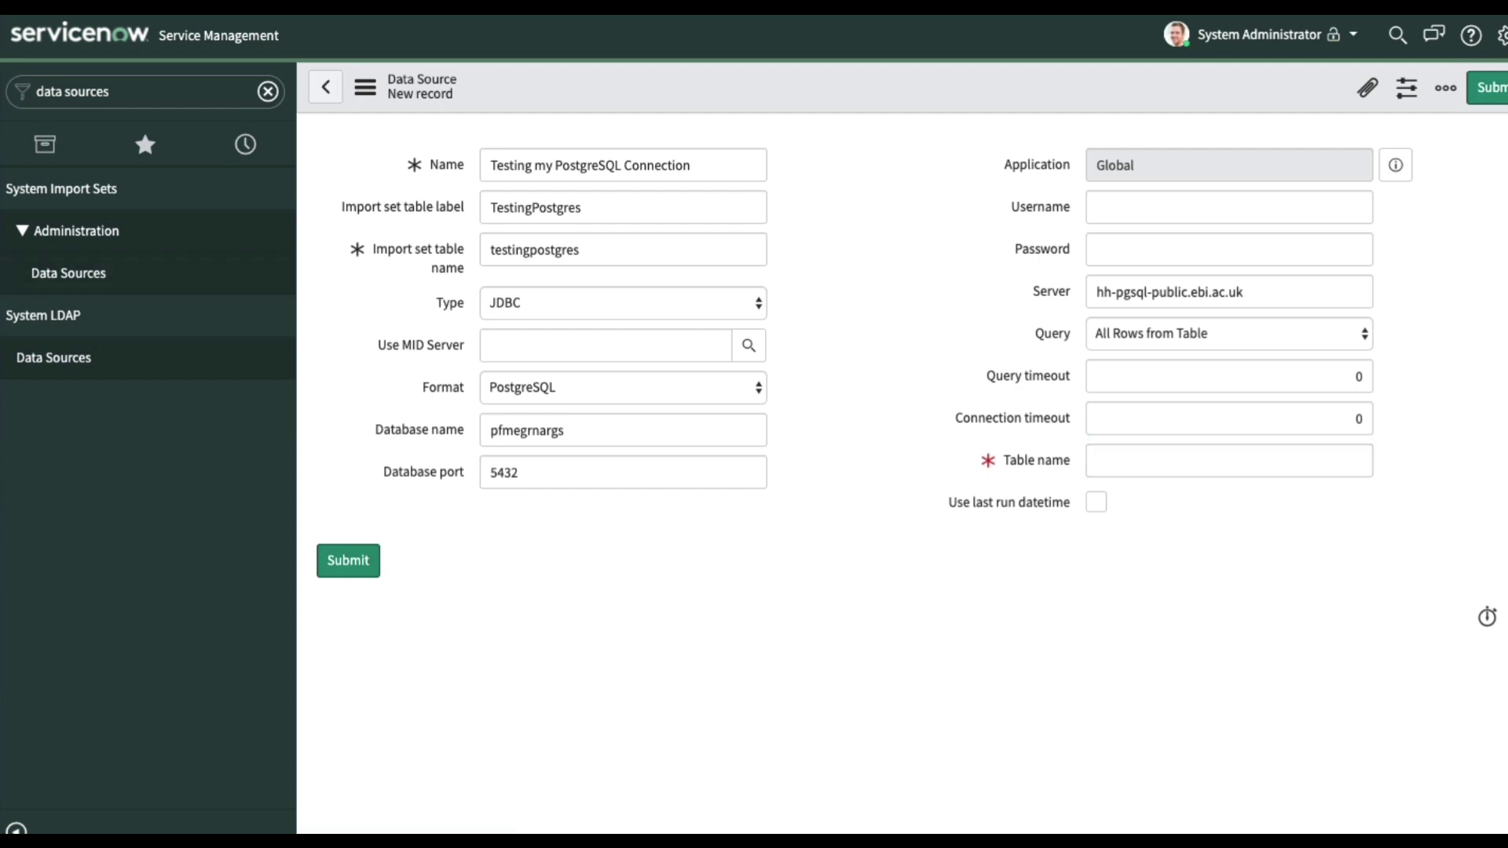
pyautogui.click(1185, 460)
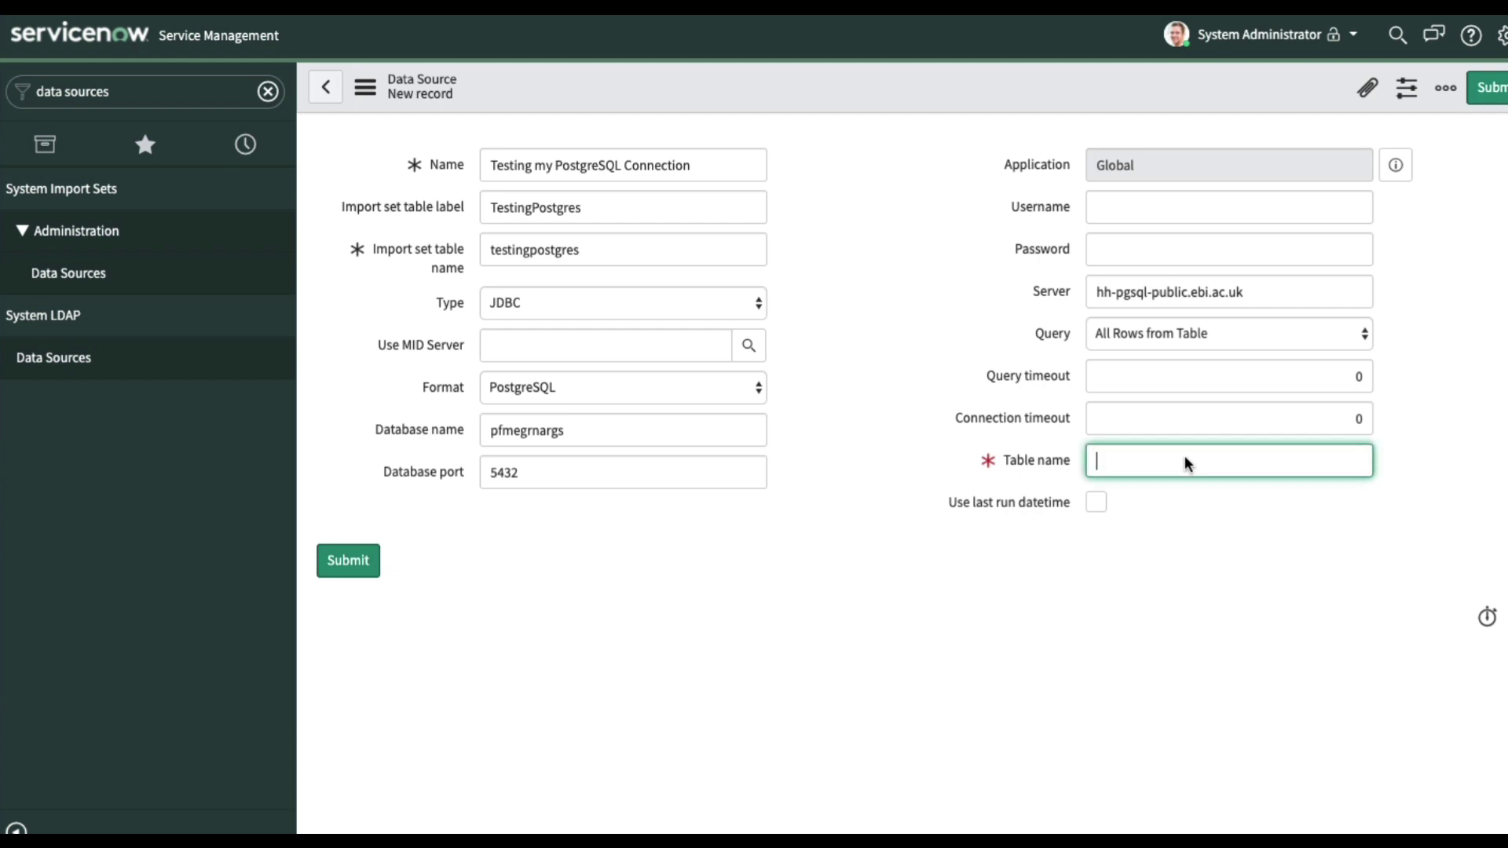
pyautogui.write('rnc_database')
pyautogui.rightClick(977, 82)
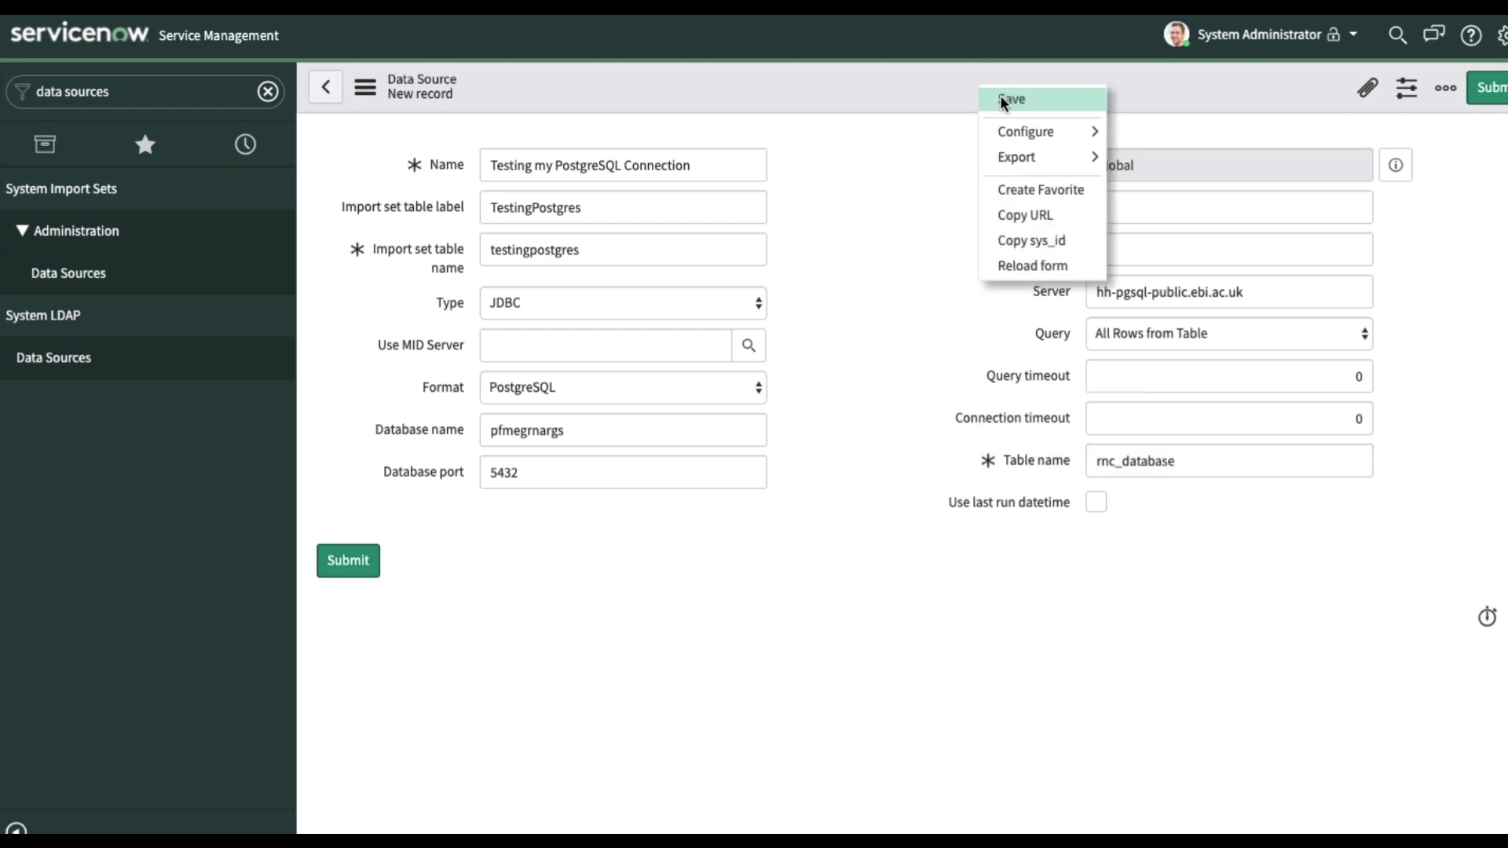
pyautogui.click(1003, 96)
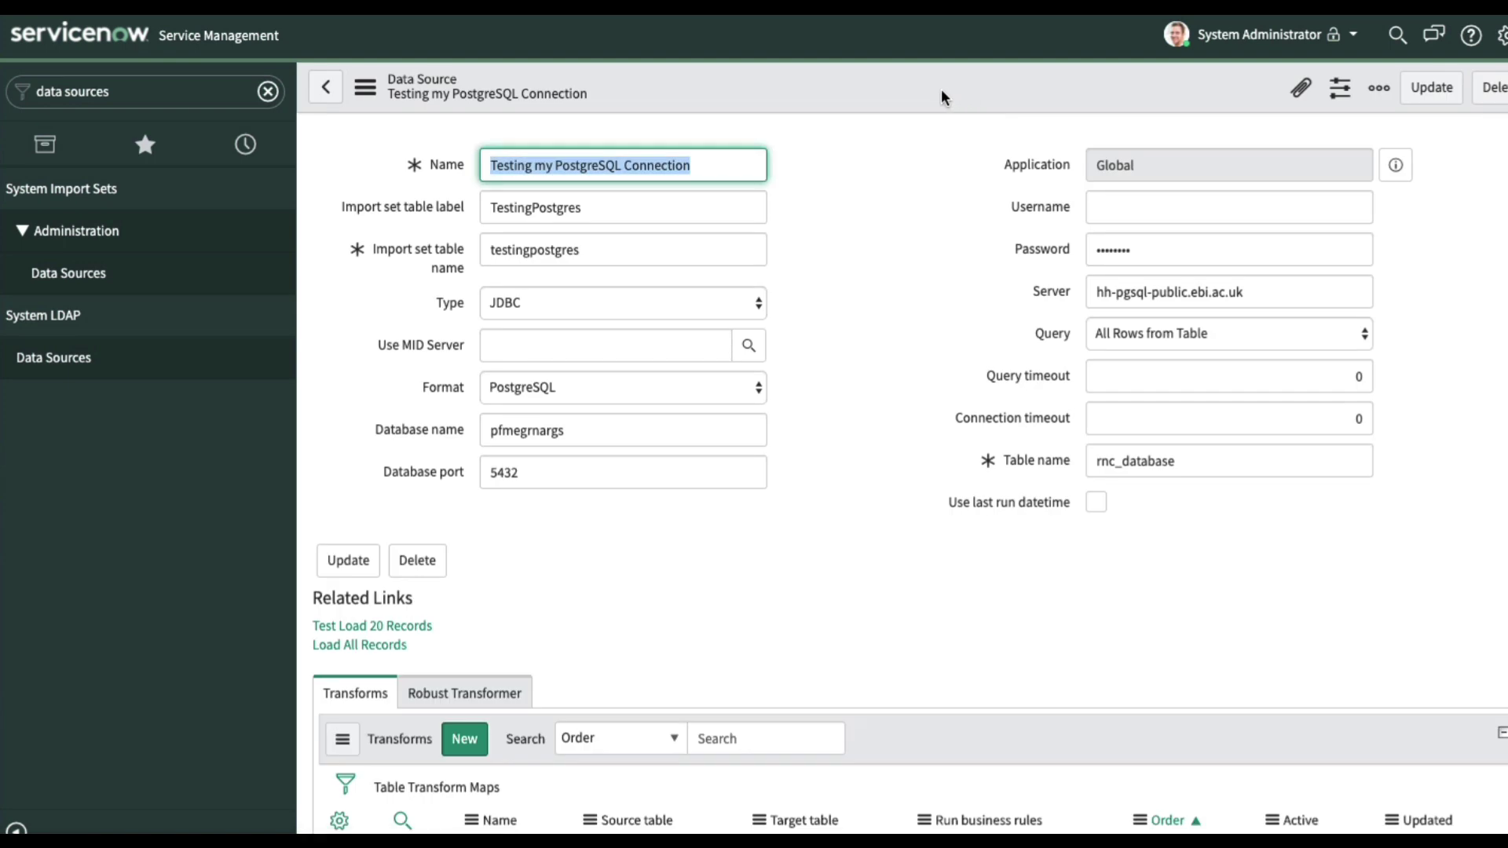
pyautogui.rightClick(939, 87)
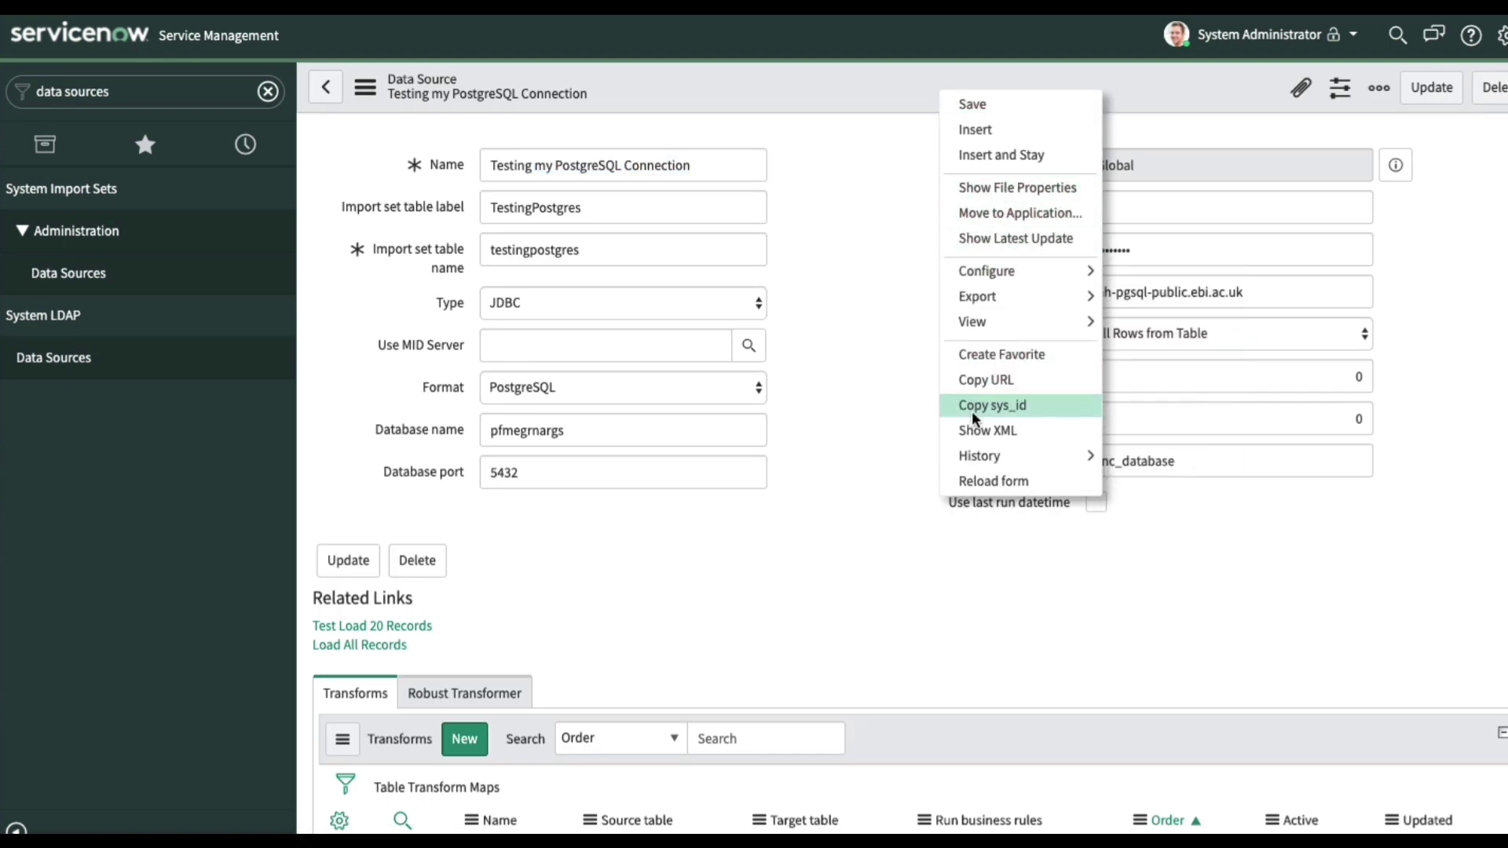
pyautogui.click(977, 432)
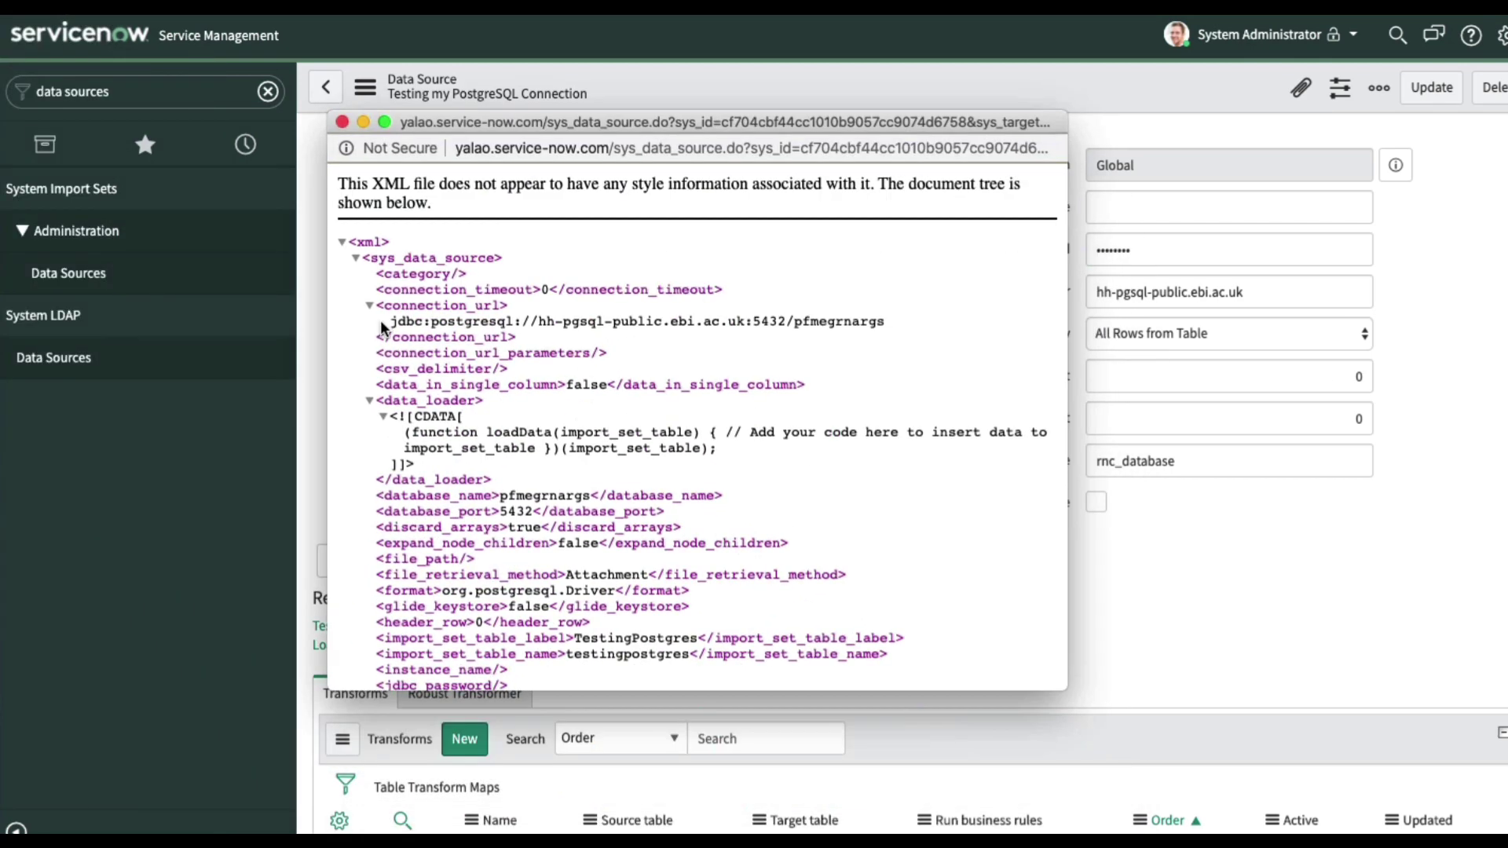
pyautogui.moveTo(391, 321); pyautogui.dragTo(894, 324)
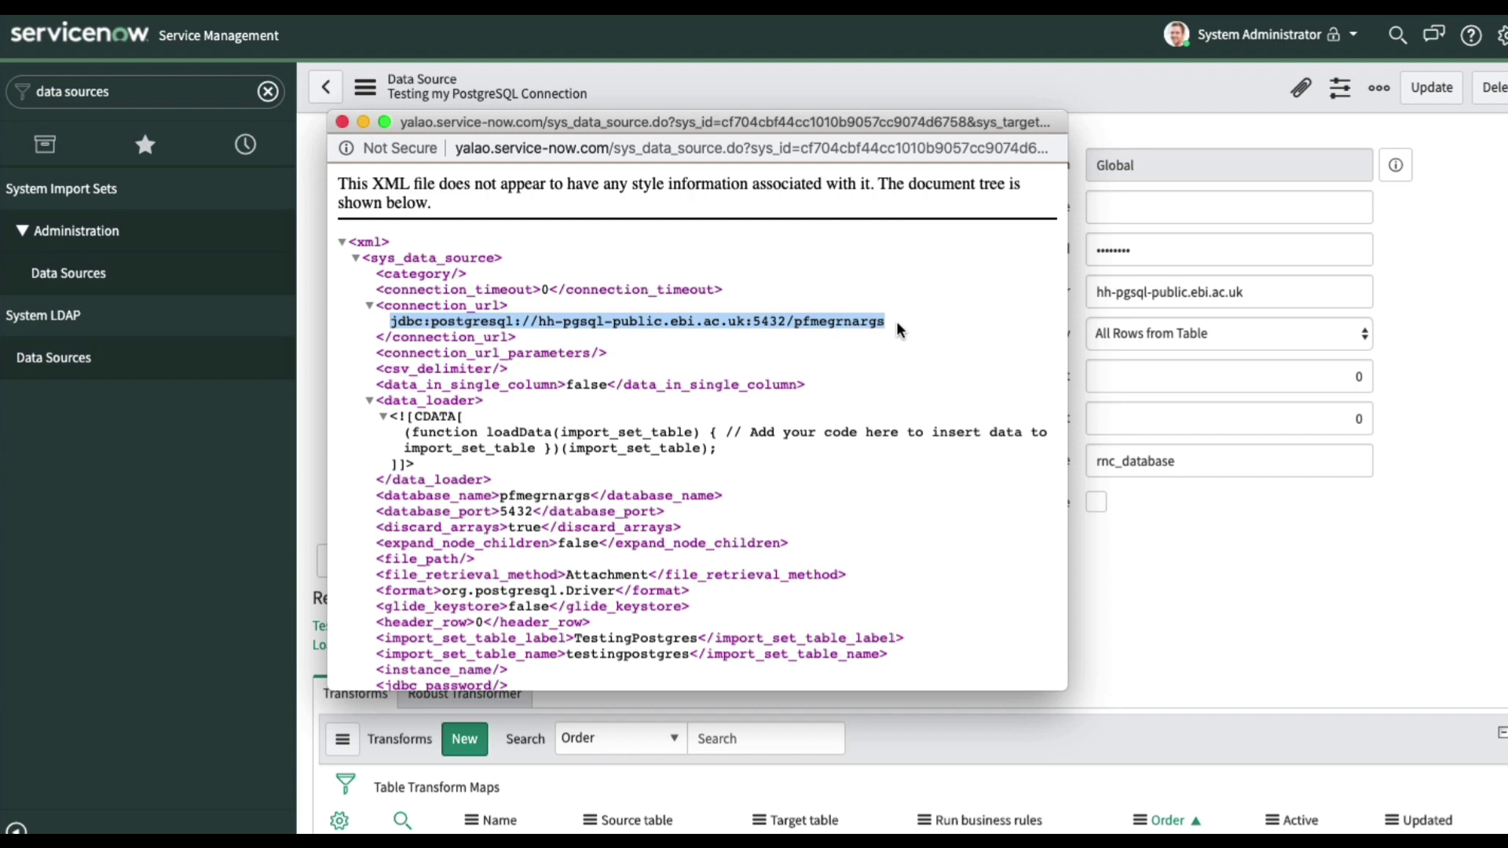
pyautogui.click(343, 123)
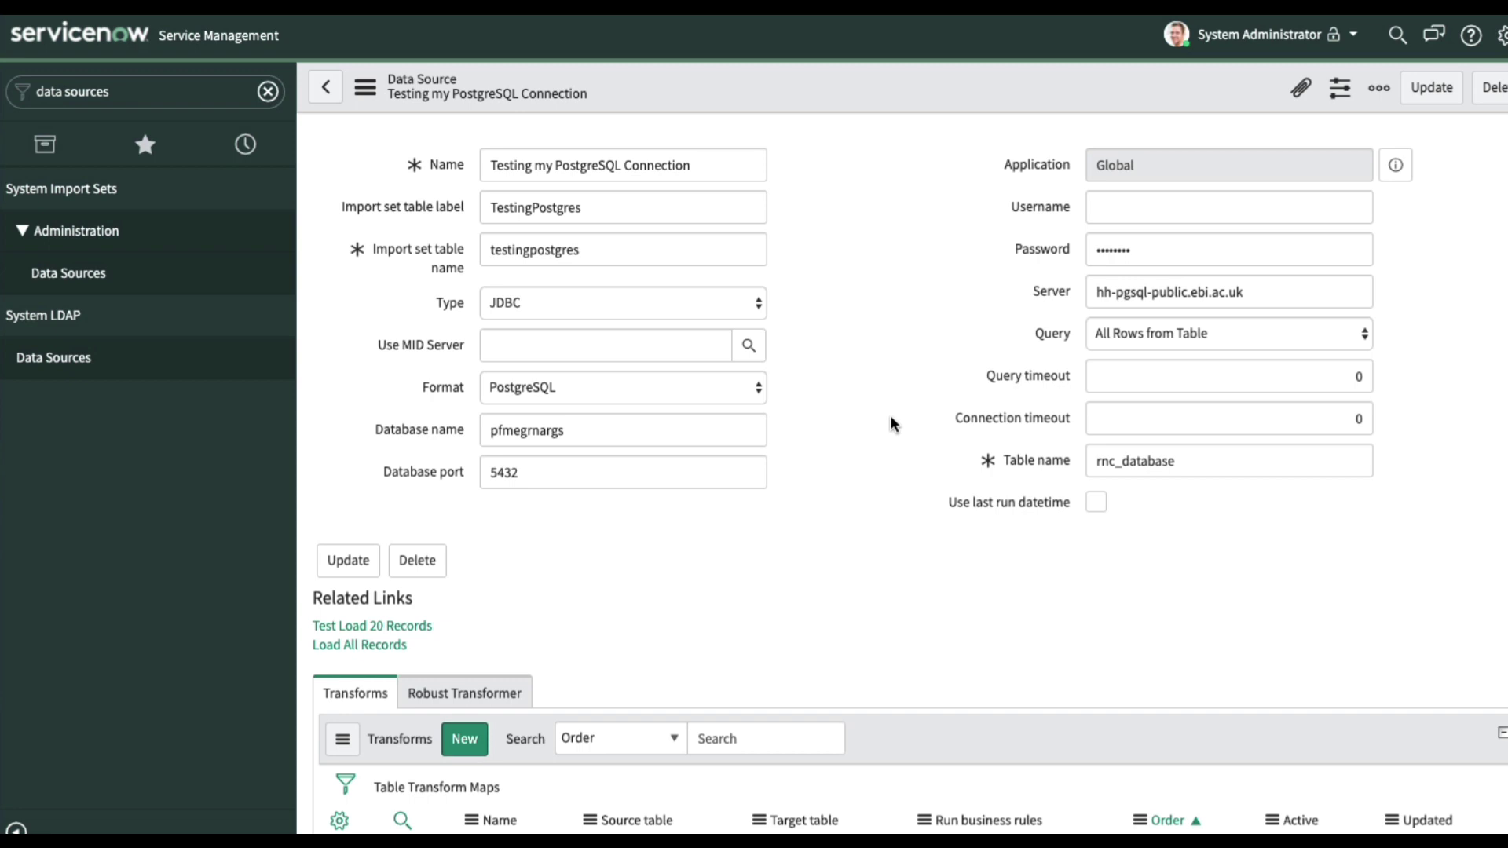
# Set username reader, paste in the database password, and save the data source
pyautogui.click(1124, 206)
pyautogui.click(1134, 209)
pyautogui.write('reader')
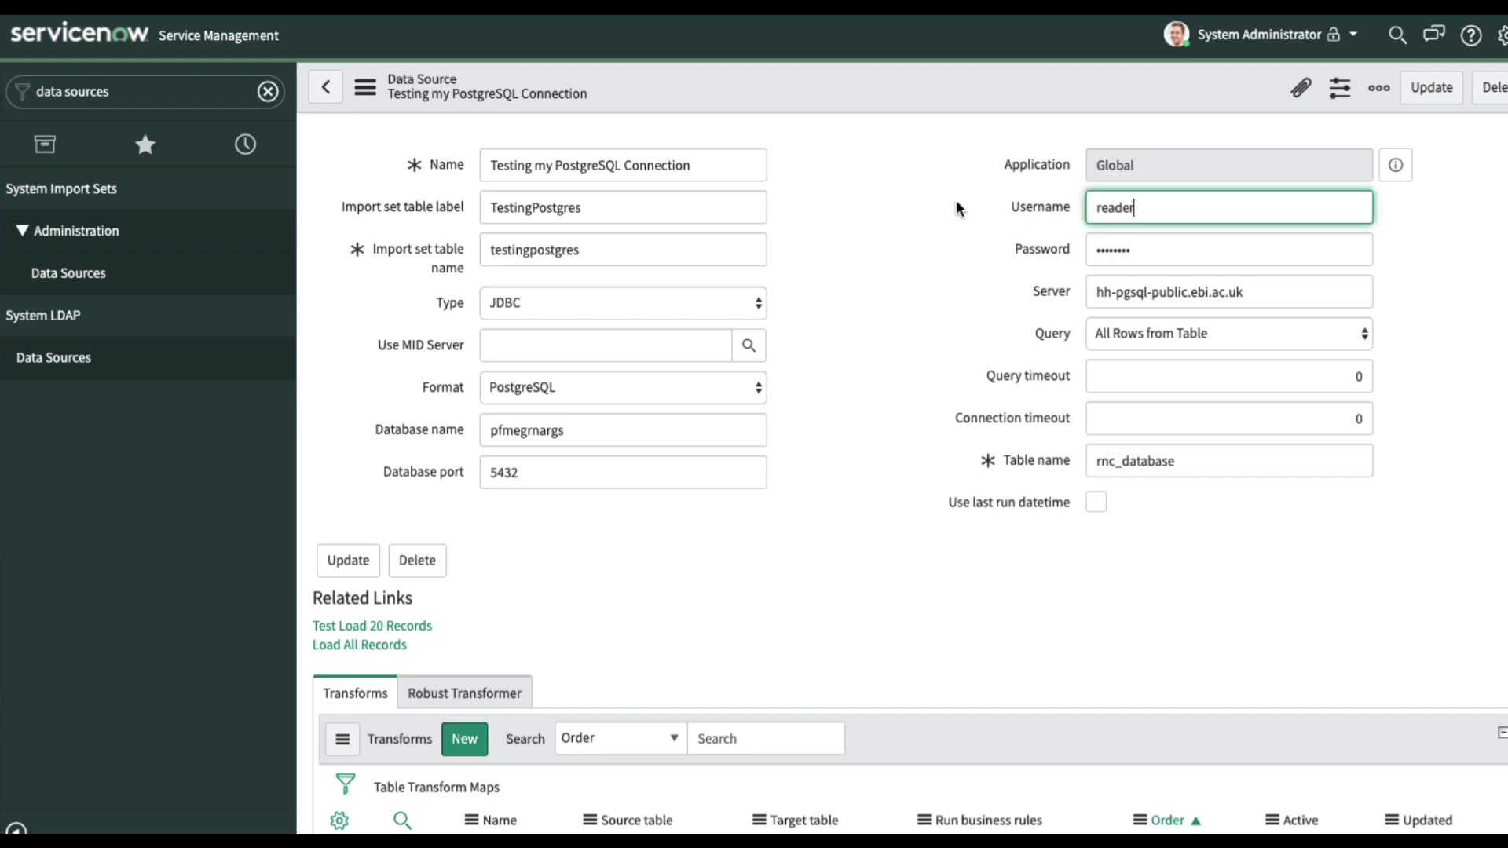
pyautogui.doubleClick(1165, 248)
pyautogui.hotkey('ctrl', 'v')
pyautogui.rightClick(1001, 100)
pyautogui.click(1014, 106)
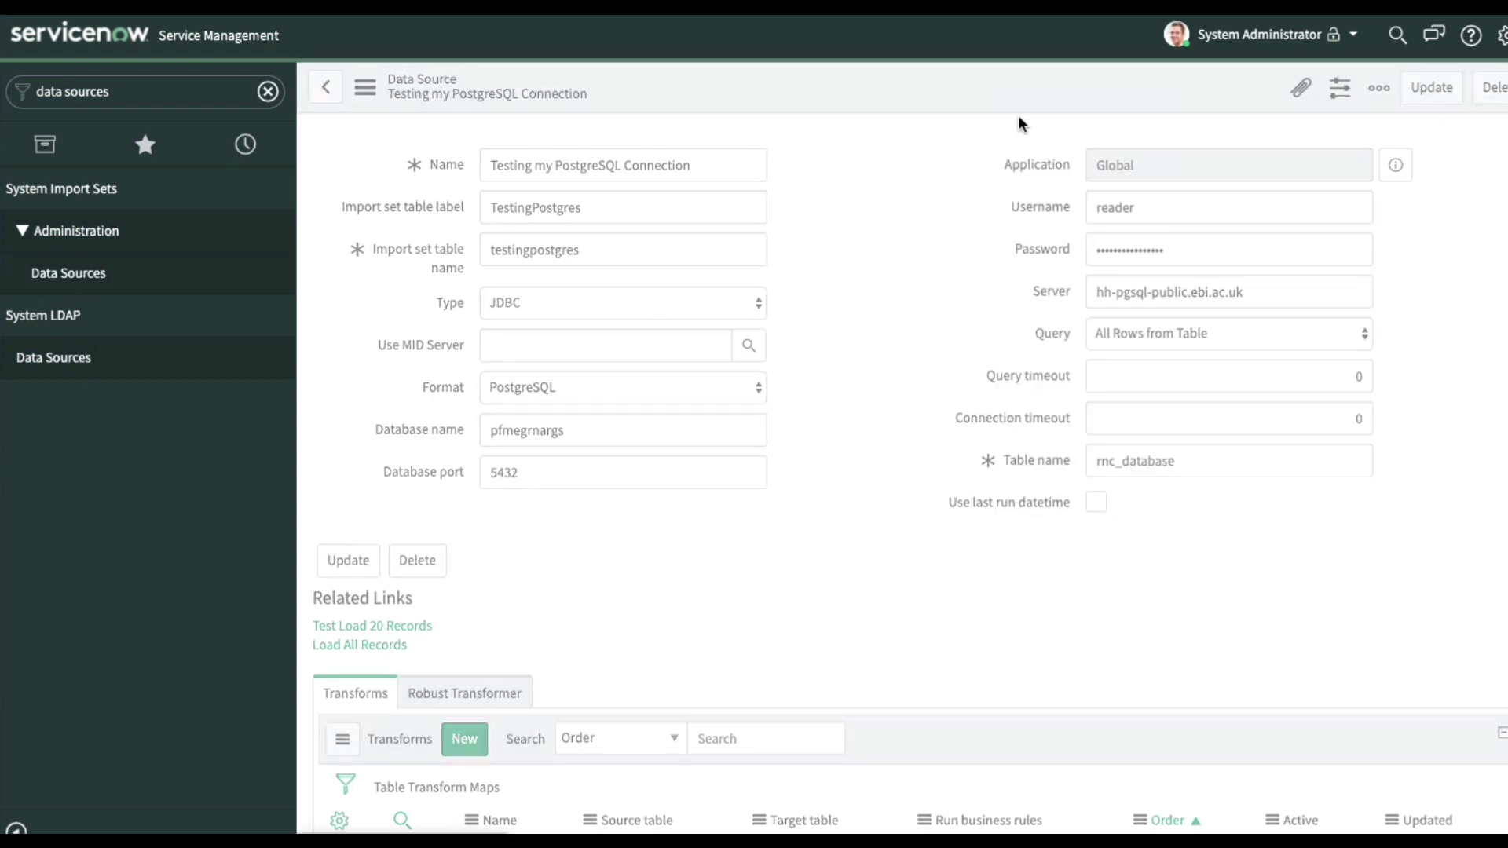
# Test-load 20 records from the PostgreSQL database into the staging table
pyautogui.scroll(-1, 883, 142)
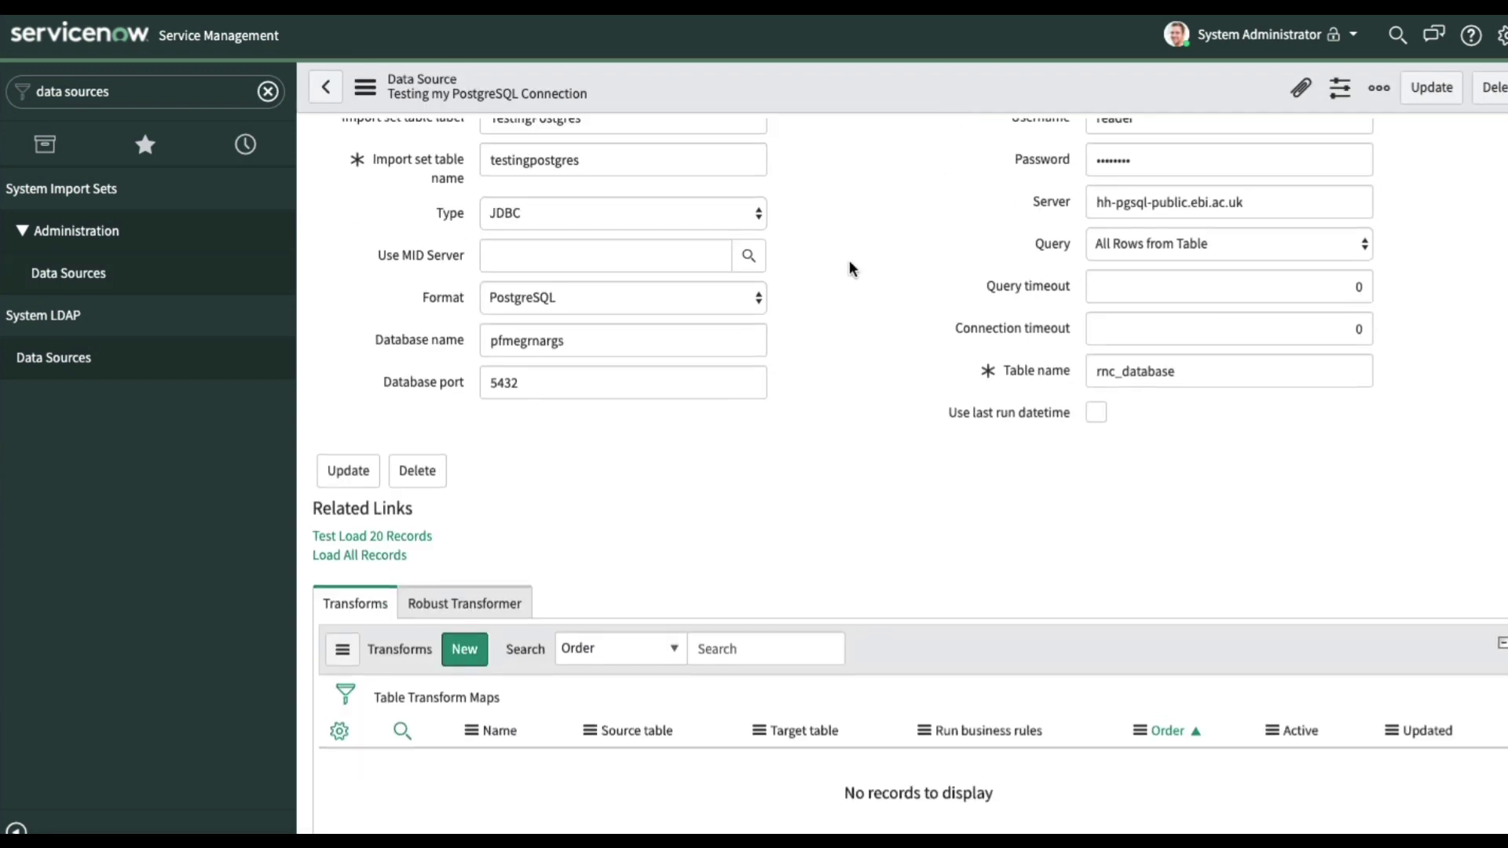
pyautogui.scroll(1, 850, 260)
pyautogui.click(407, 633)
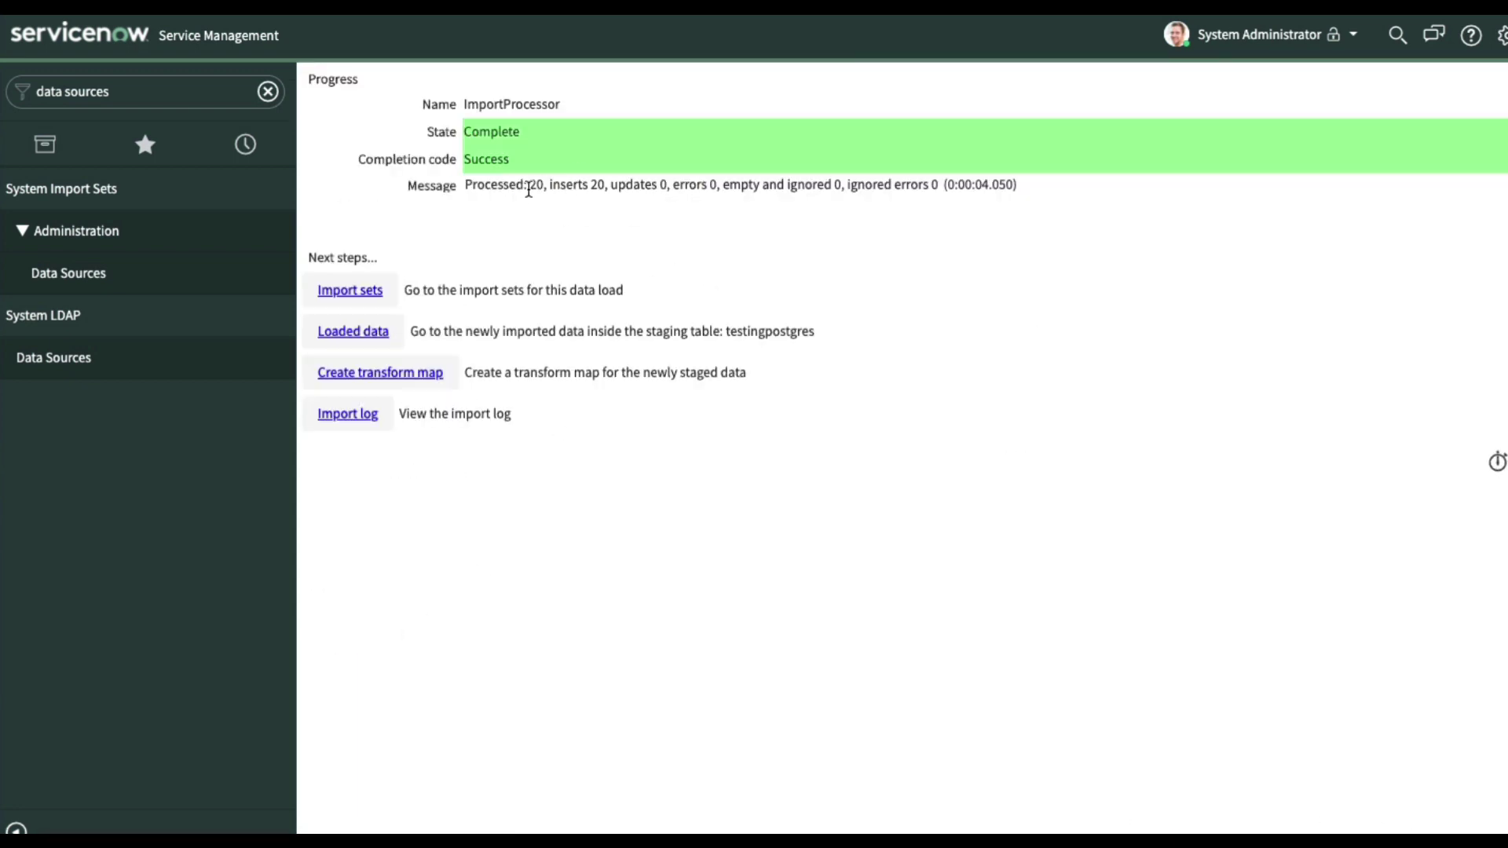
# Open the loaded data and inspect an imported row's values, such as descr VEGA and its timestamp
pyautogui.click(352, 335)
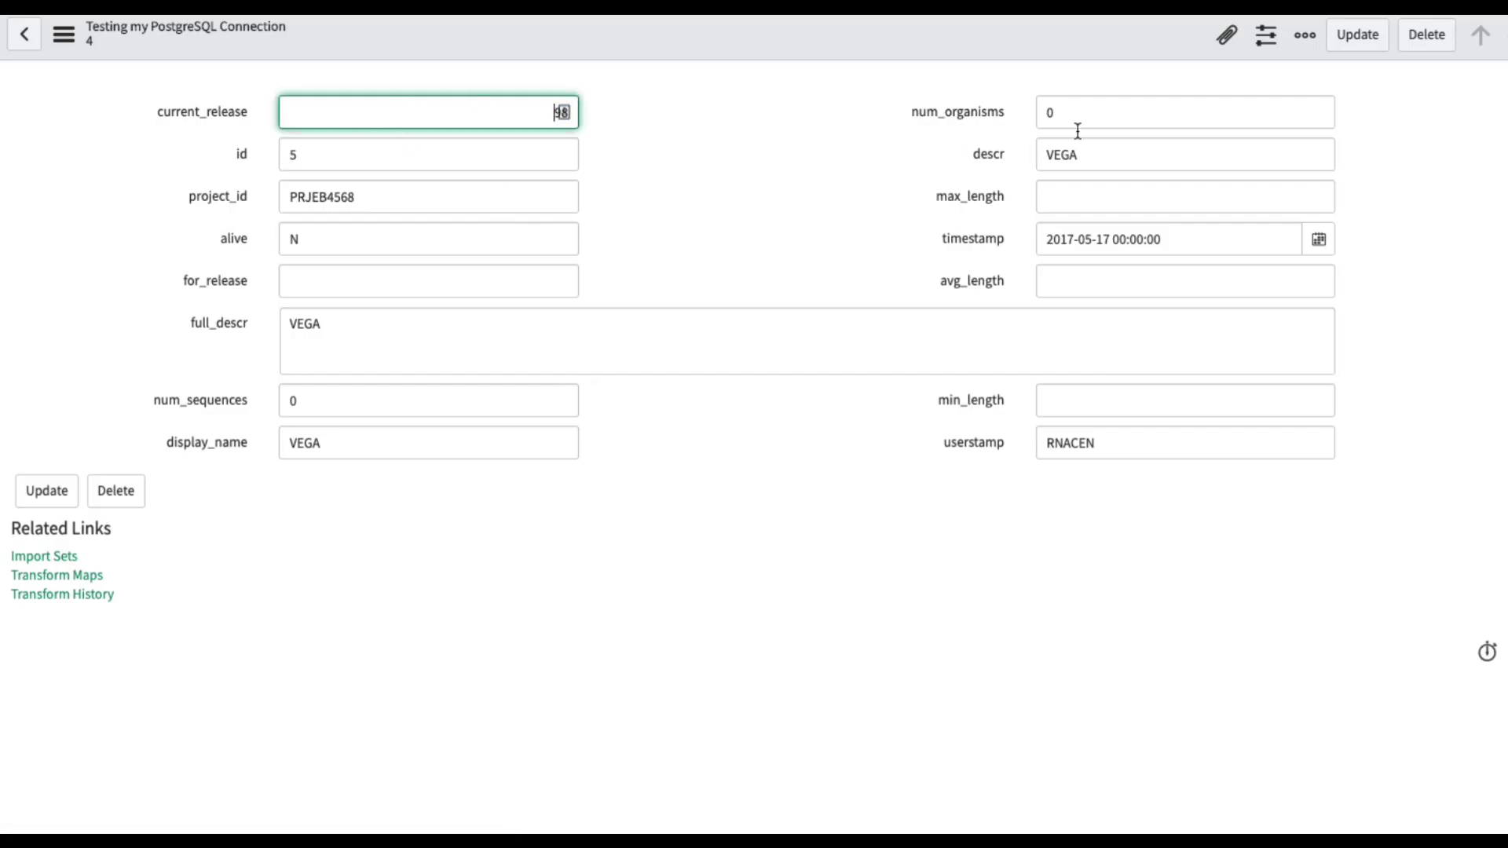
pyautogui.click(1122, 121)
pyautogui.doubleClick(1118, 152)
pyautogui.doubleClick(1146, 240)
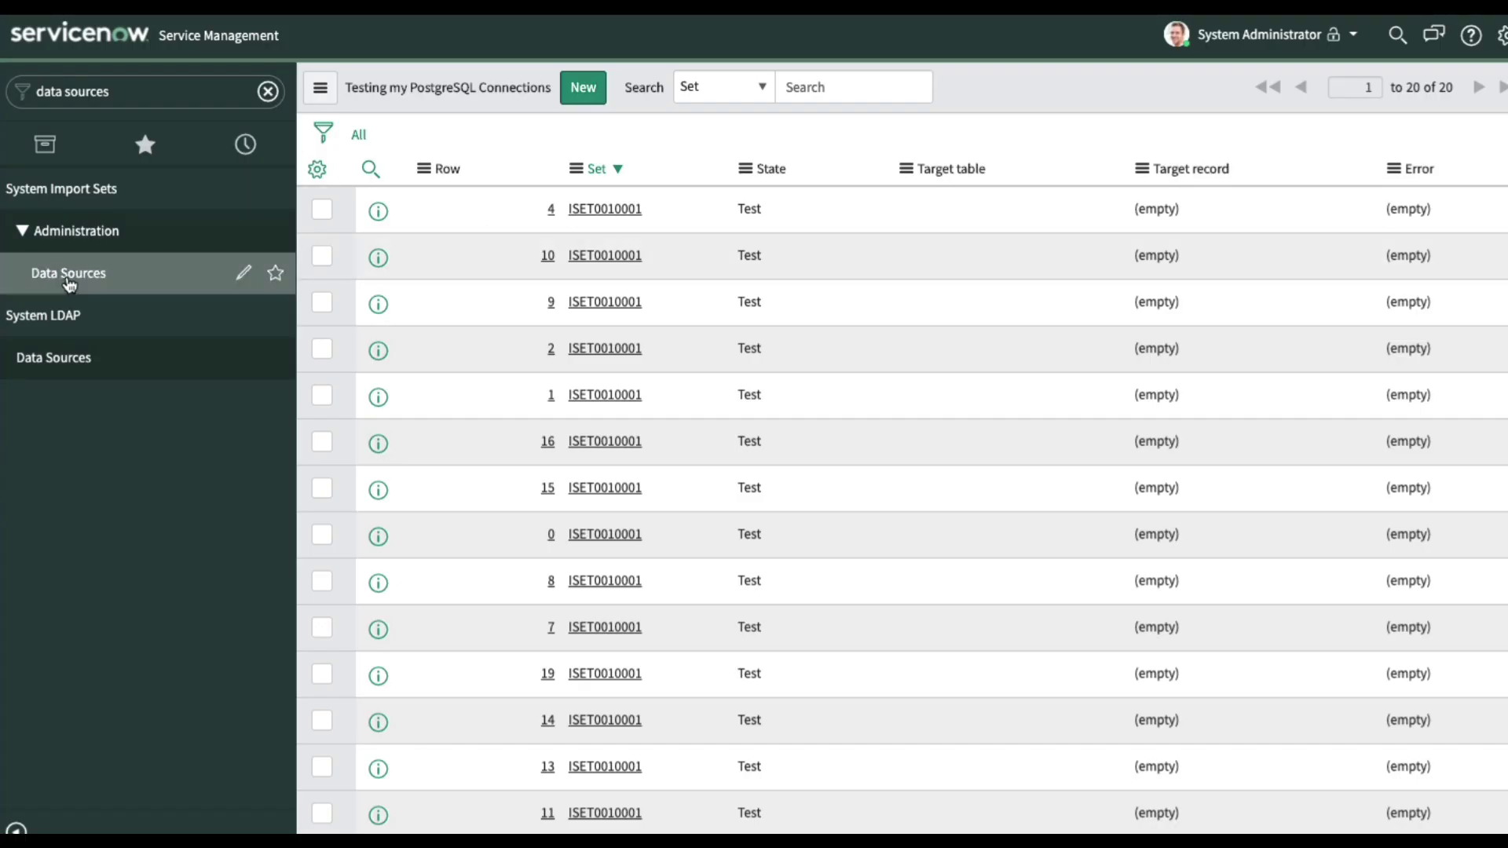
# Reopen the 'Testing my PostgreSQL Connection' record from the bottom of the Data Sources list
pyautogui.click(68, 282)
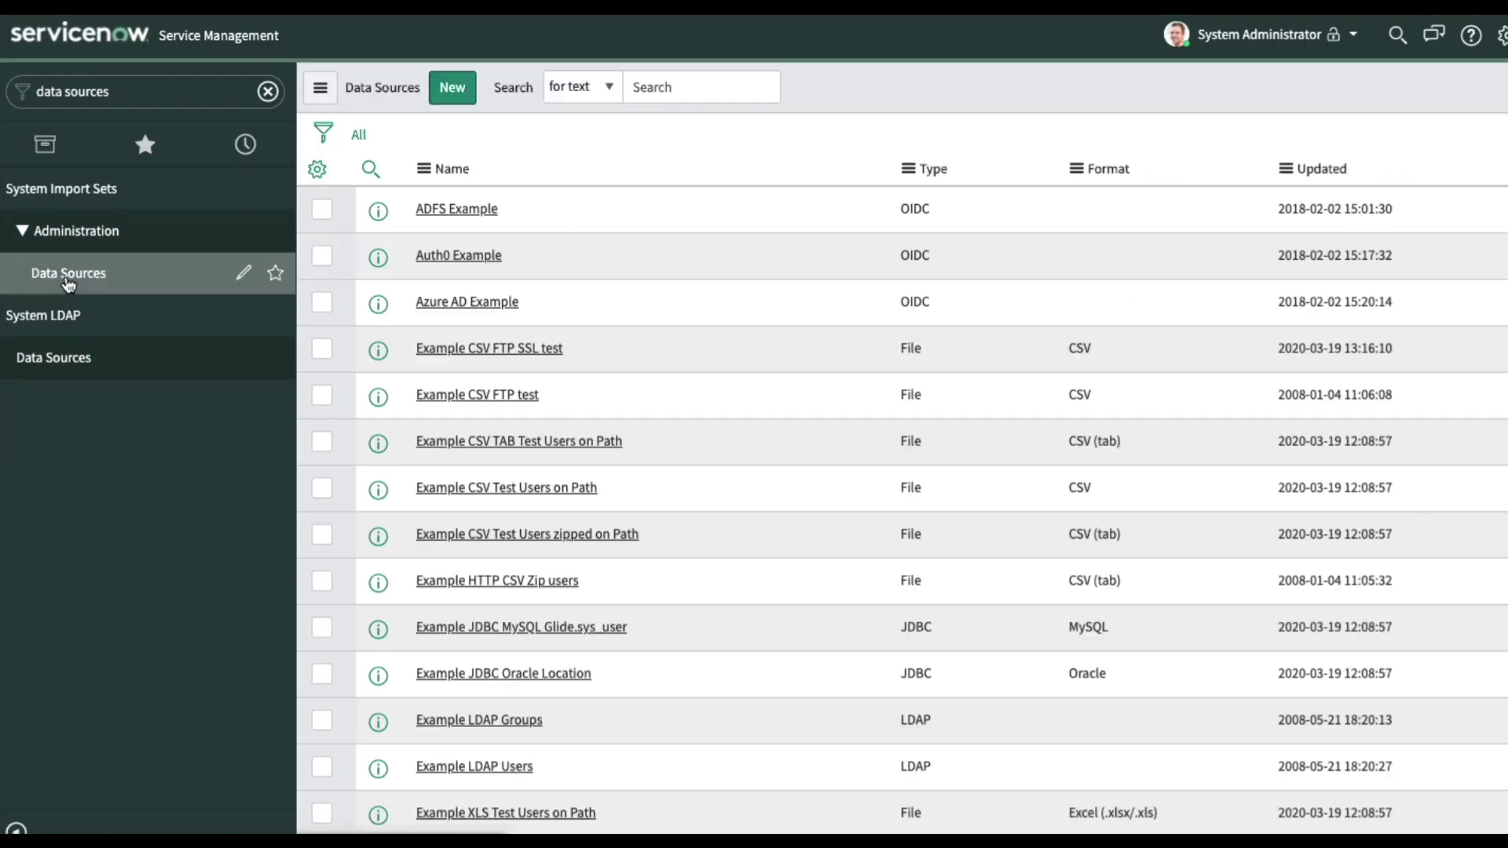
pyautogui.scroll(-5, 584, 350)
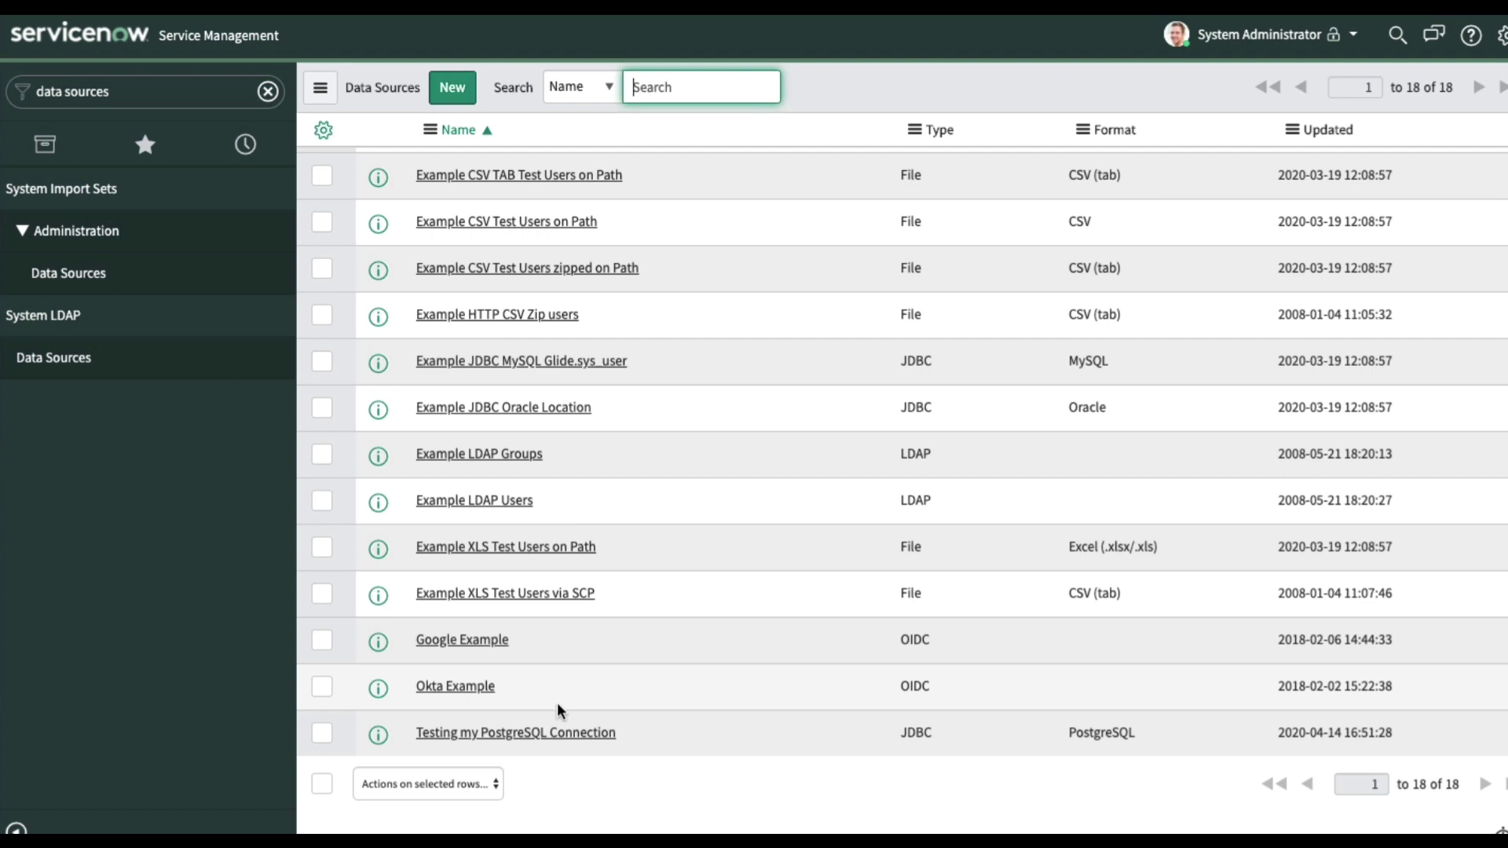
pyautogui.click(545, 732)
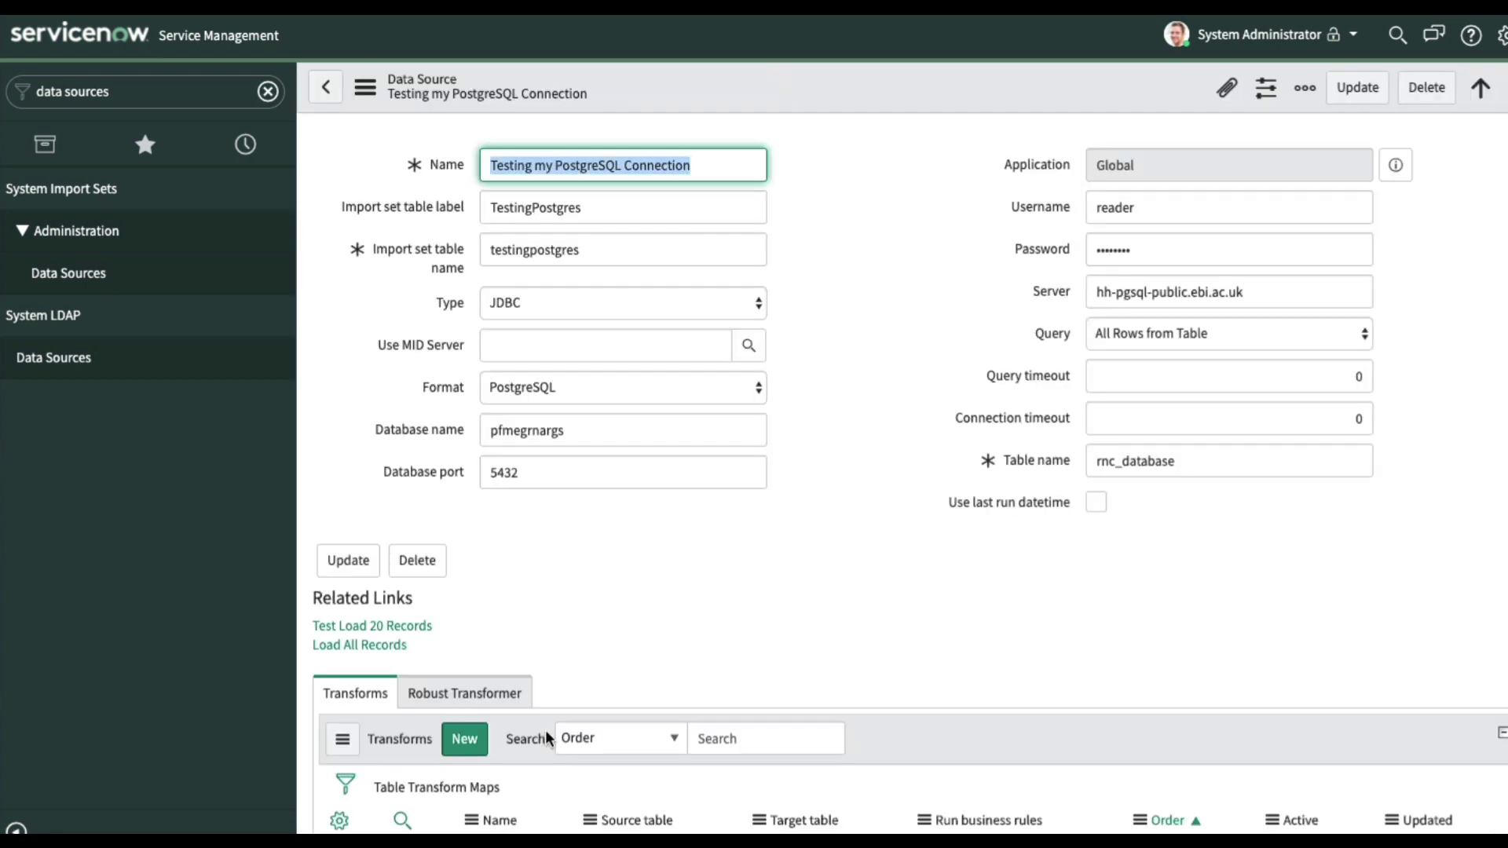